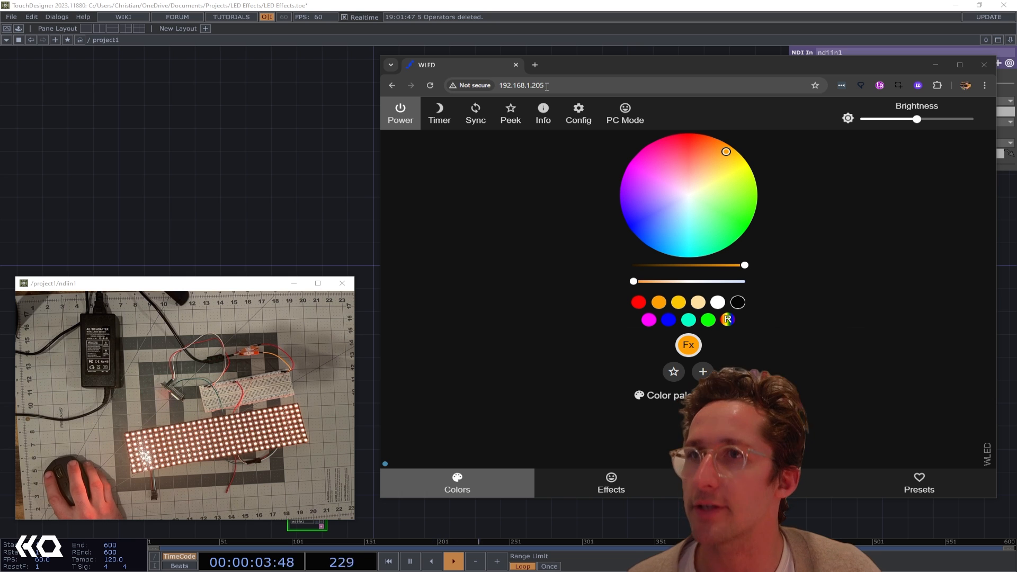
Open the WLED configuration and look through the LED Preferences page
left_click(588, 120)
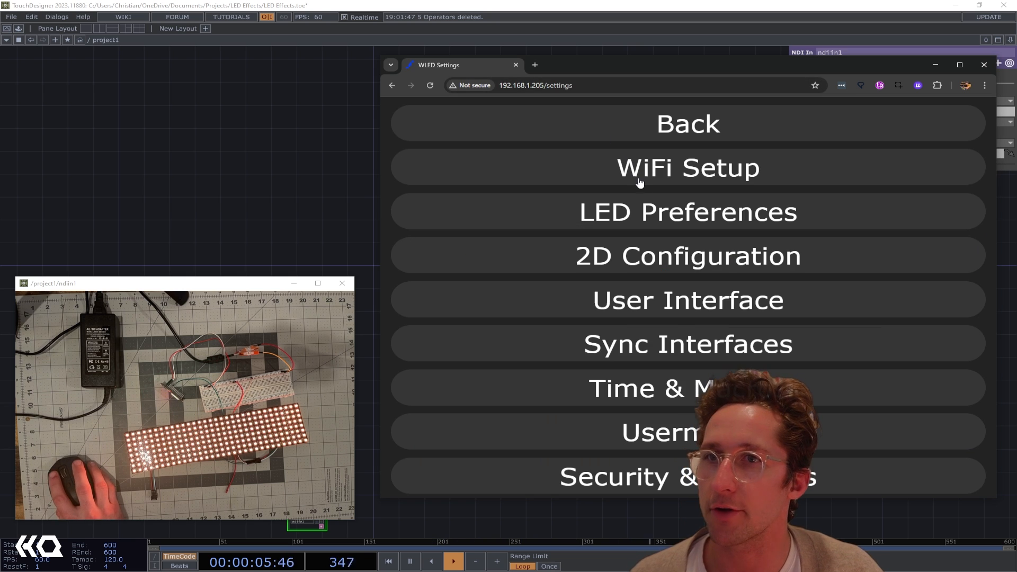
left_click(648, 210)
scroll(683, 337, "down", 3)
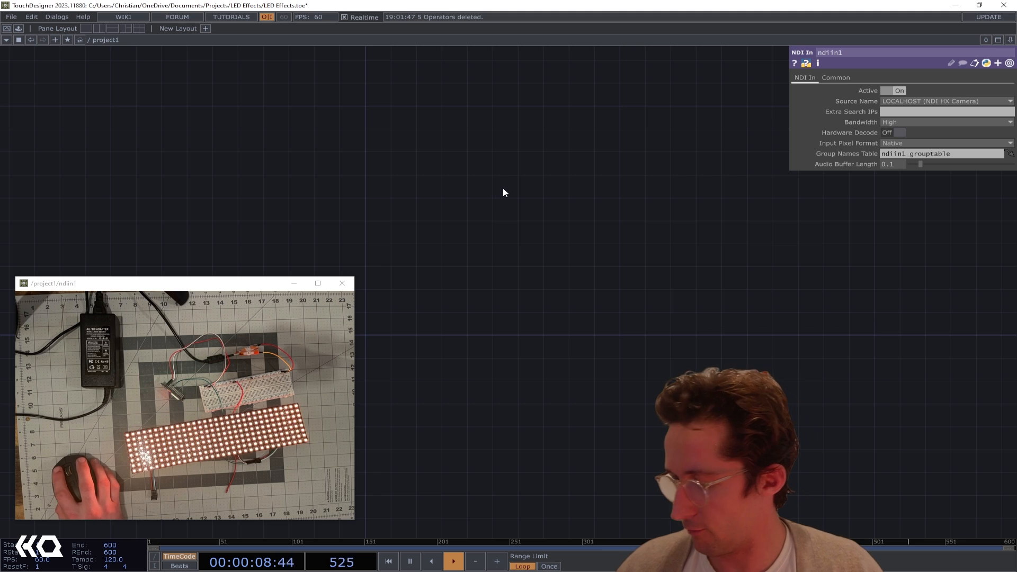
Add a Ramp TOP to an empty area of the project1 network
key("Tab")
type("ramp")
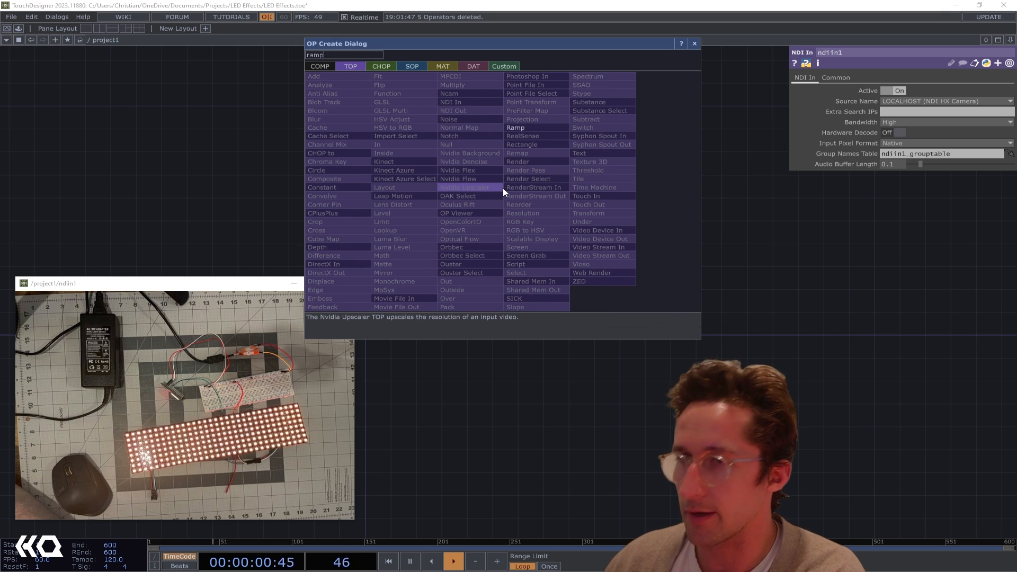
left_click(536, 129)
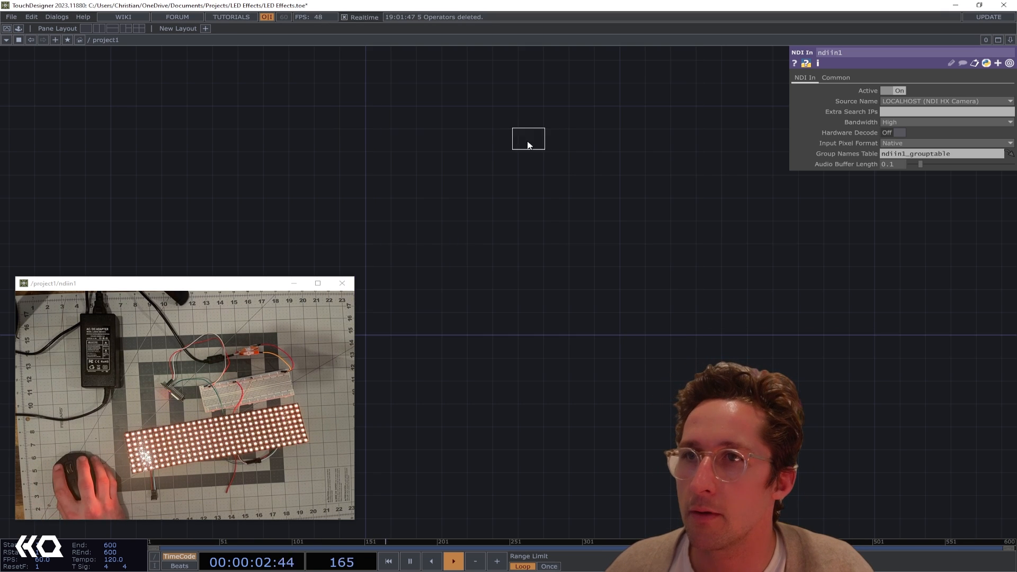
left_click(528, 142)
scroll(582, 138, "up", 5)
Set the Ramp TOP's resolution to 8 by 32
left_click(861, 78)
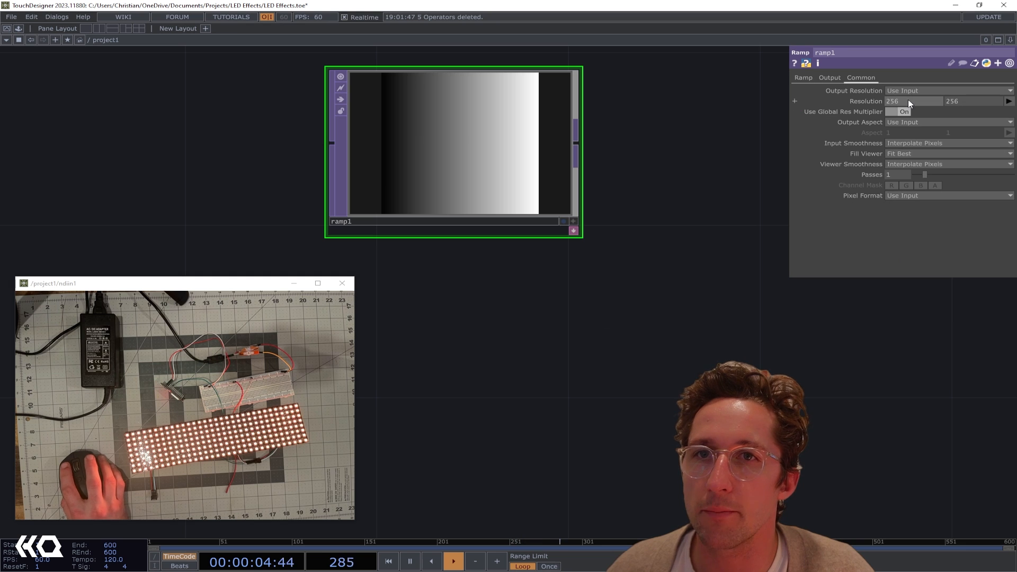
type("8")
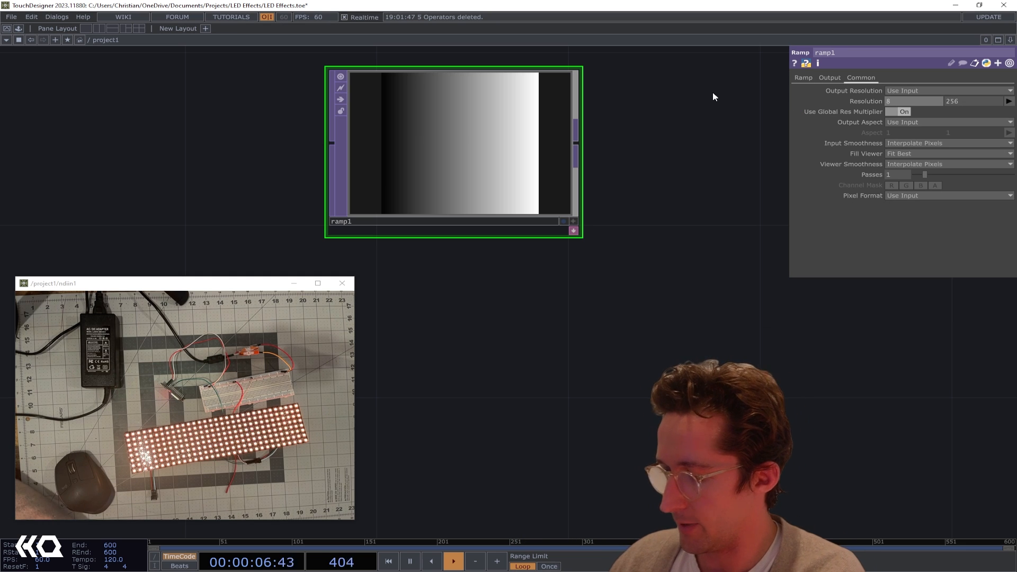
key("Tab")
key("Return")
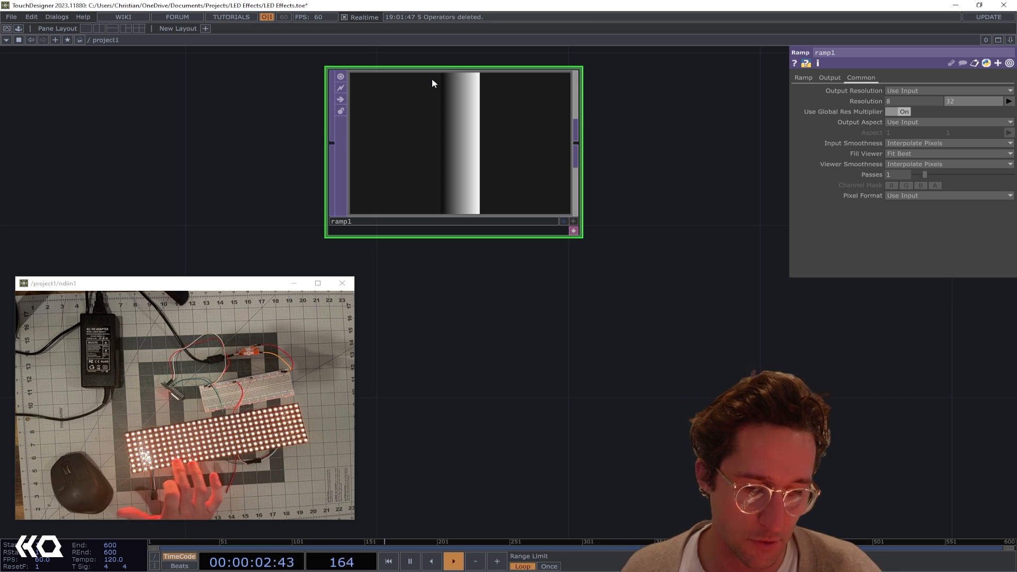
Add a TOP to CHOP fed by the output of the ramp
scroll(648, 239, "down", 5)
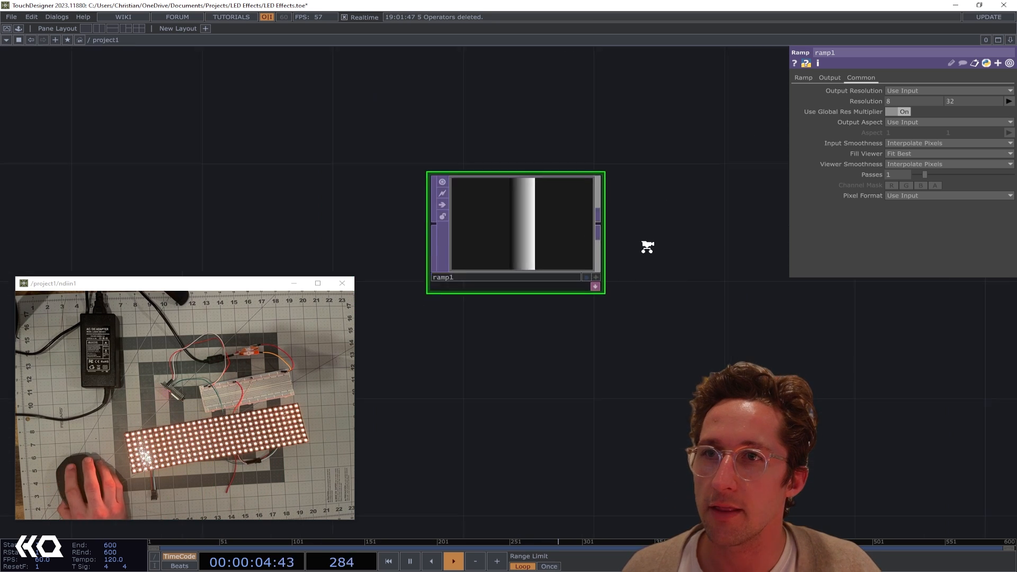
left_click(612, 228)
left_click(712, 228)
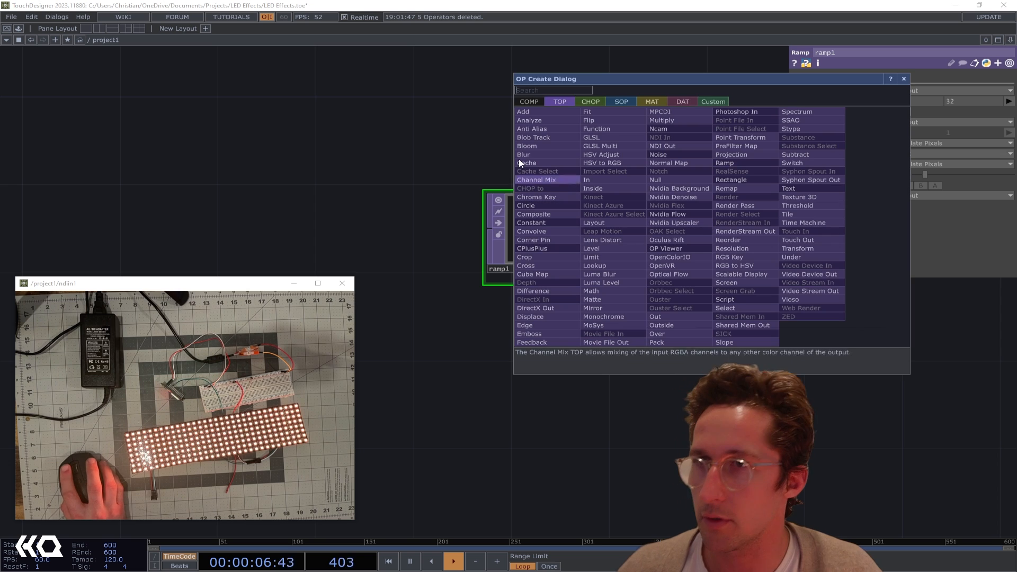
left_click(590, 101)
left_click(533, 120)
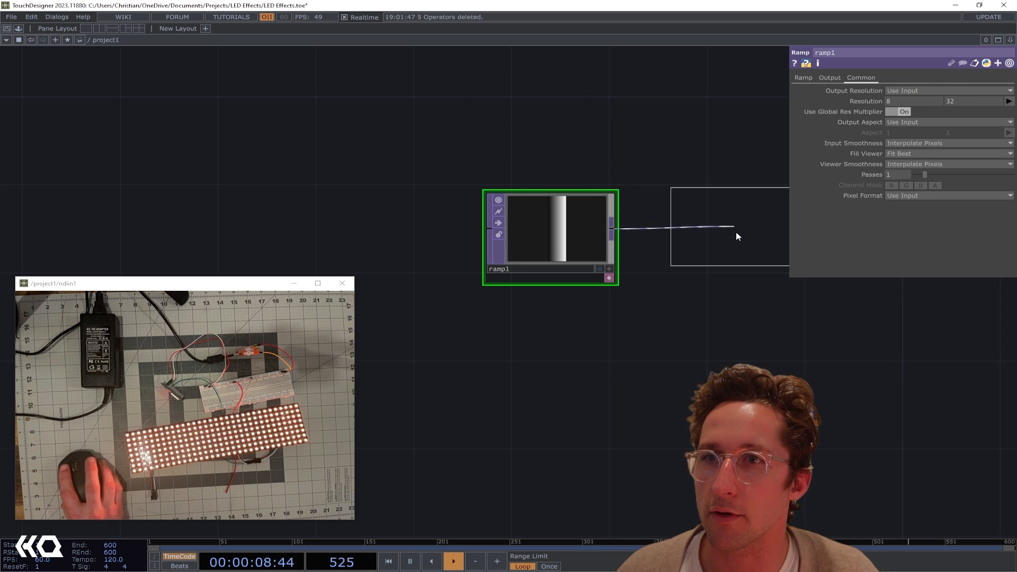
left_click(736, 235)
left_click_drag(745, 331, 448, 306)
scroll(510, 286, "down", 2)
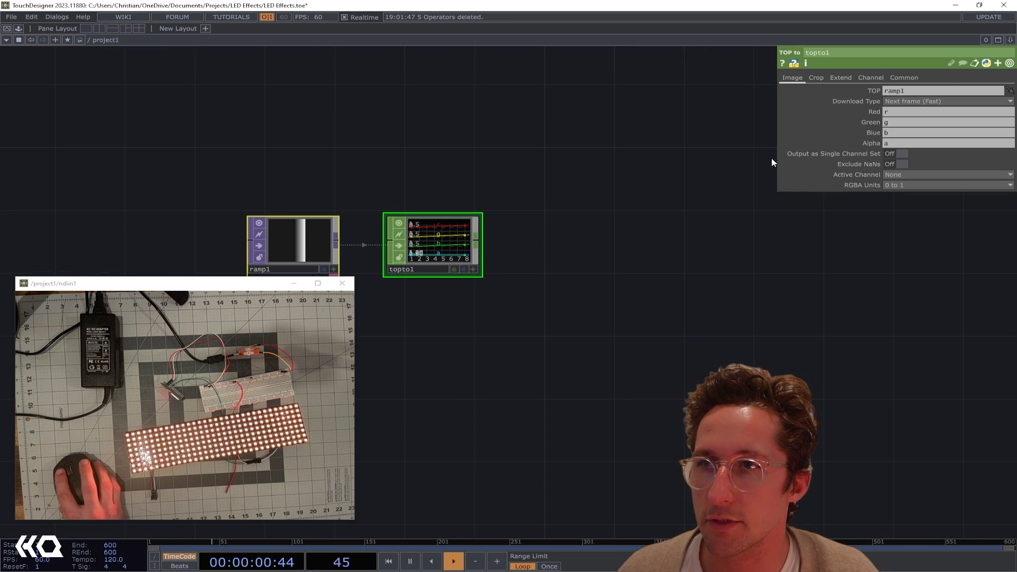
Clear the Alpha channel name in the TOP to CHOP and turn on Output as Single Channel Set
left_click_drag(900, 145, 698, 145)
key("BackSpace")
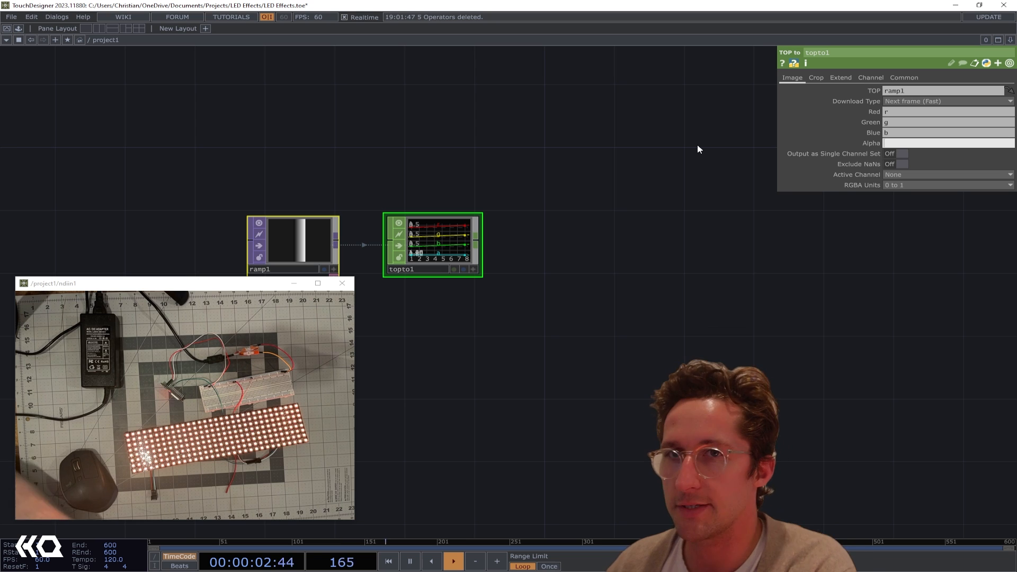
key("Return")
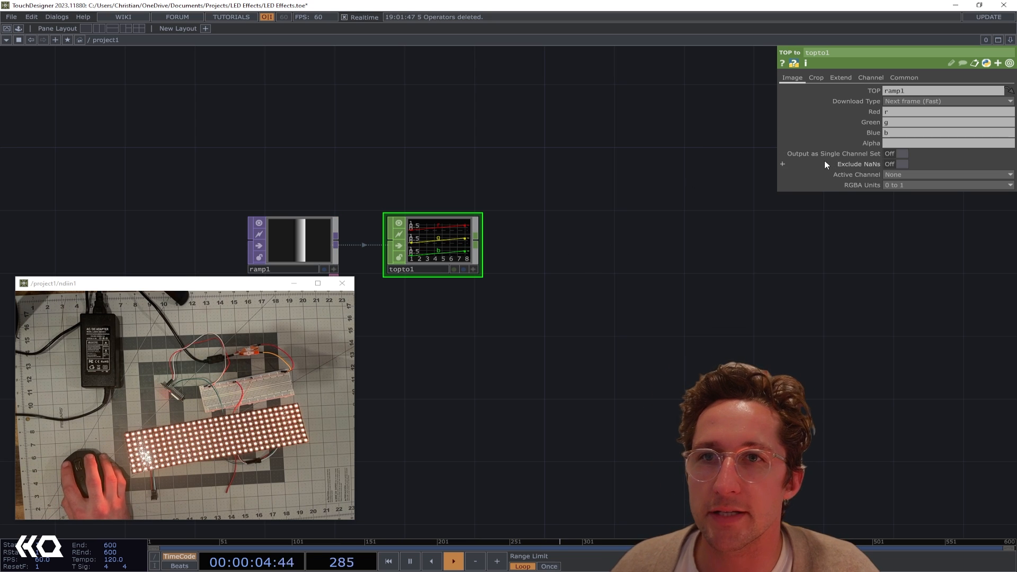
left_click(897, 154)
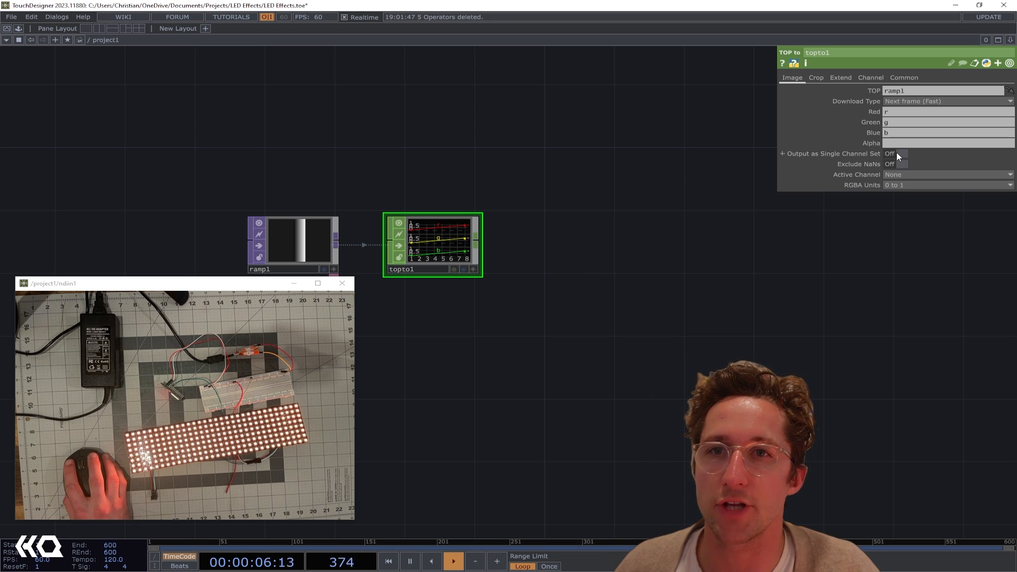
Set the TOP to CHOP's crop mode to Full Image
left_click(873, 77)
left_click(849, 78)
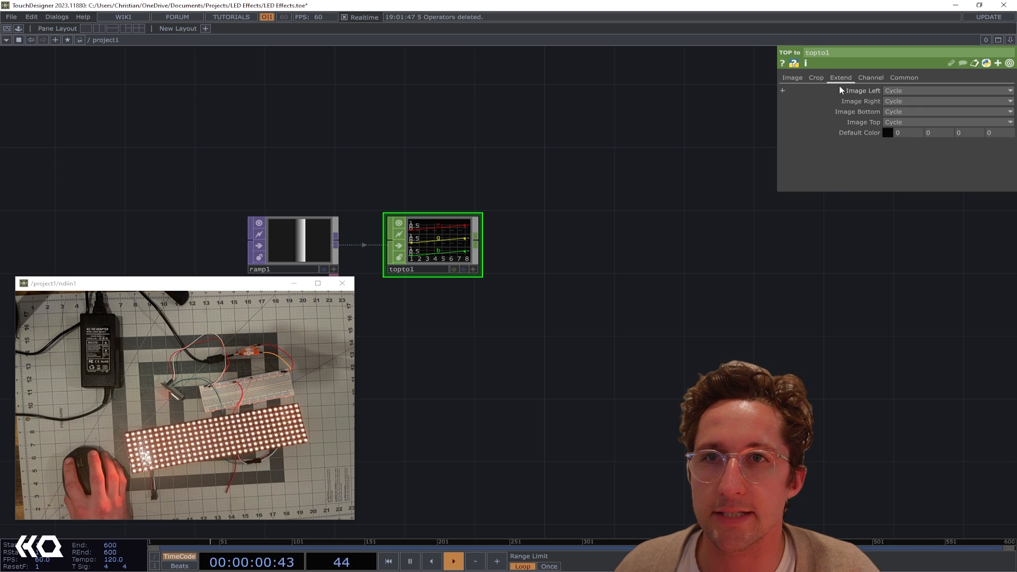
left_click(824, 80)
left_click(920, 90)
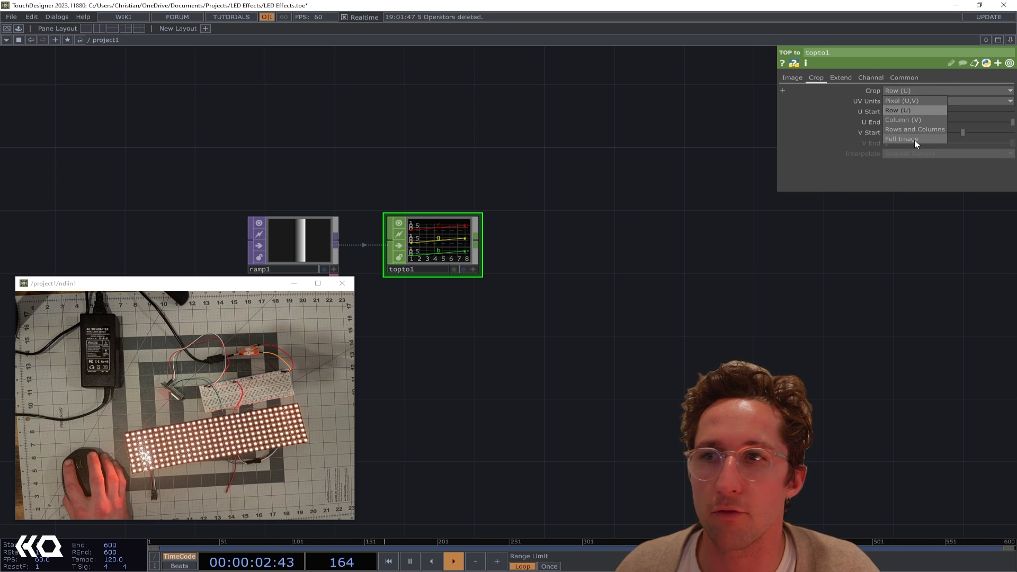
left_click(914, 139)
key("h")
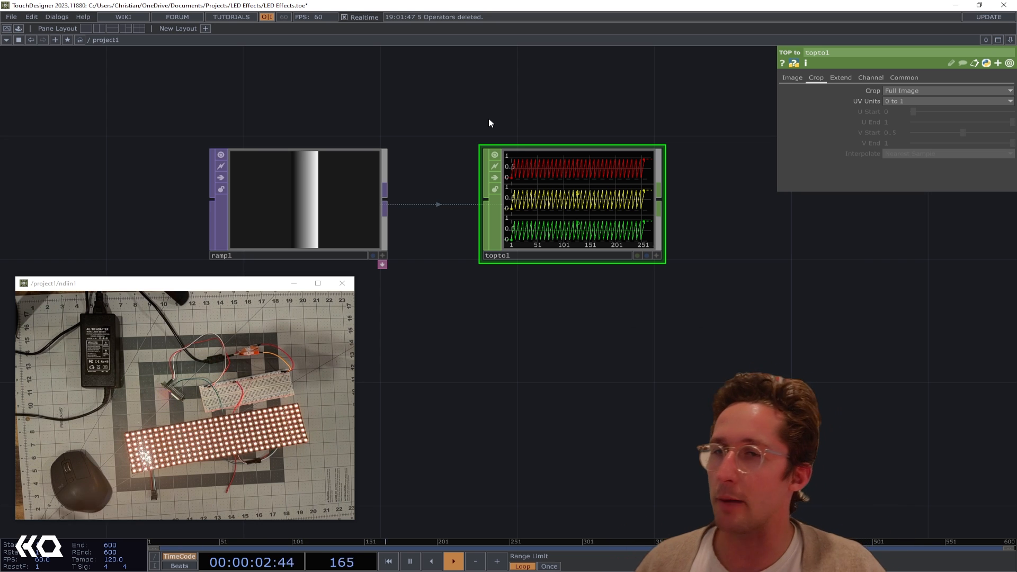
Add a Shuffle CHOP after topto1 and set its method to Sequence All Samples
scroll(551, 125, "down", 5)
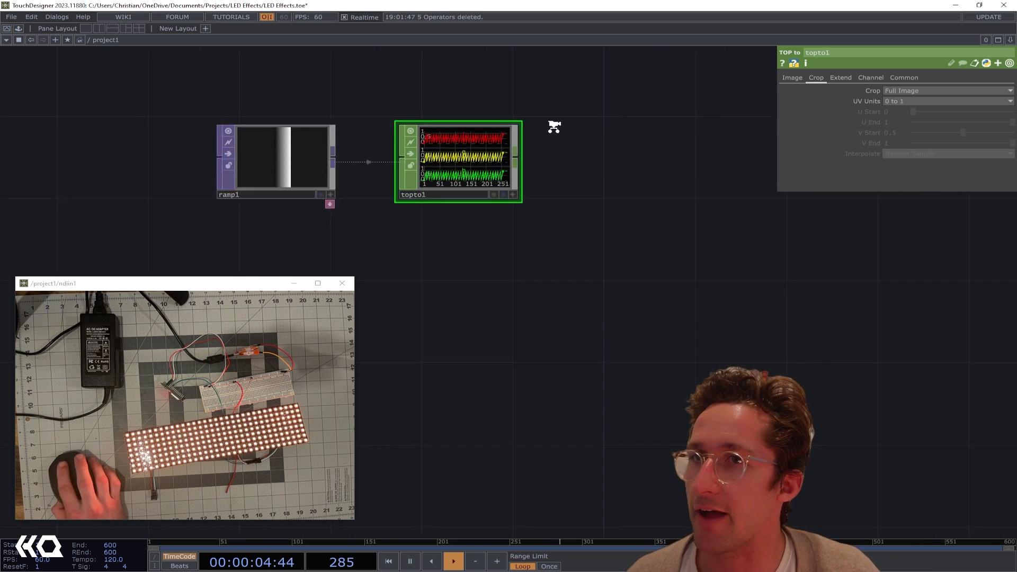
left_click(630, 144)
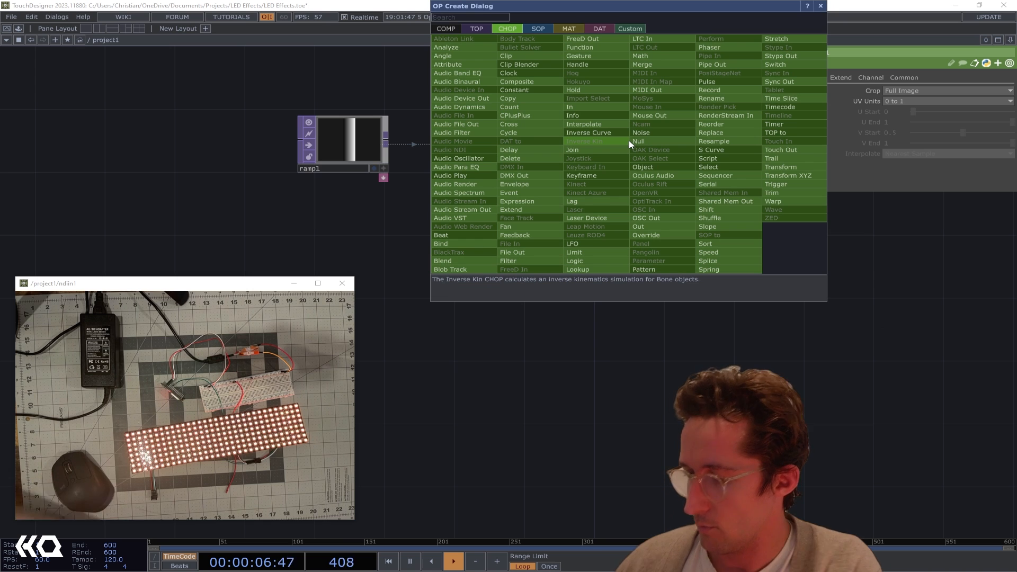
type("shuf")
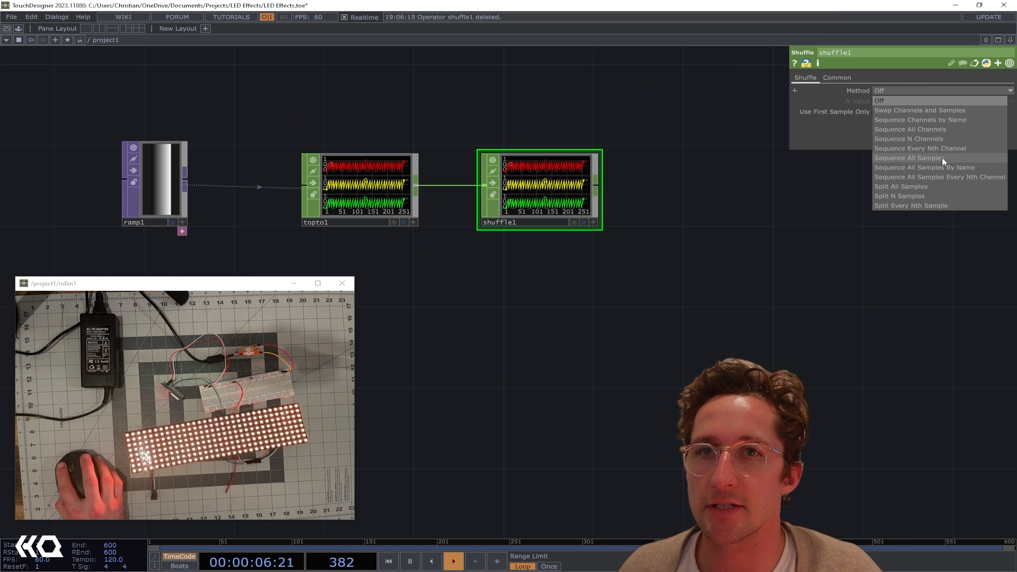
left_click(942, 157)
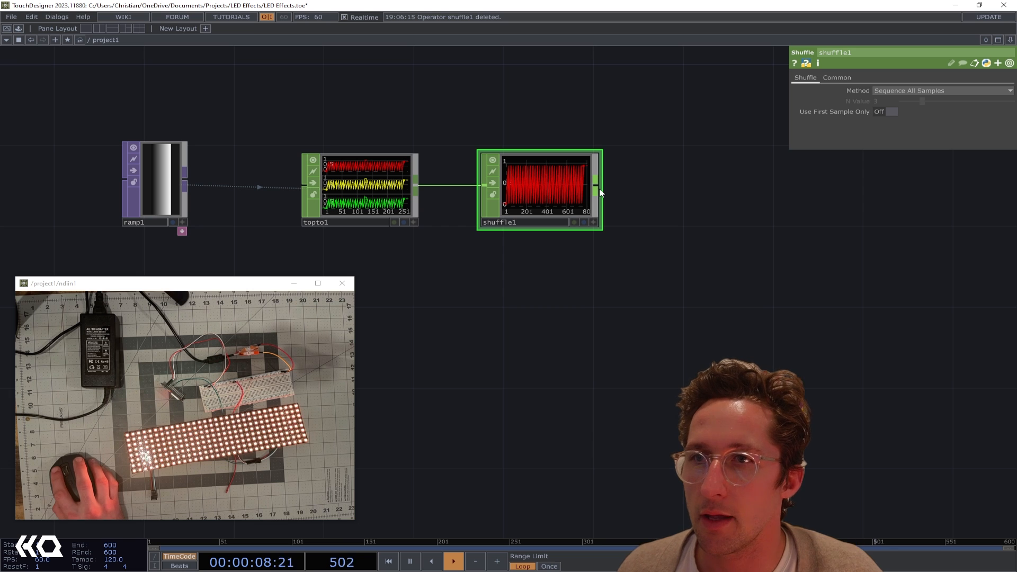
Add a Math CHOP after the Shuffle and set the upper value of its To Range to 150
left_click(703, 189)
type("math")
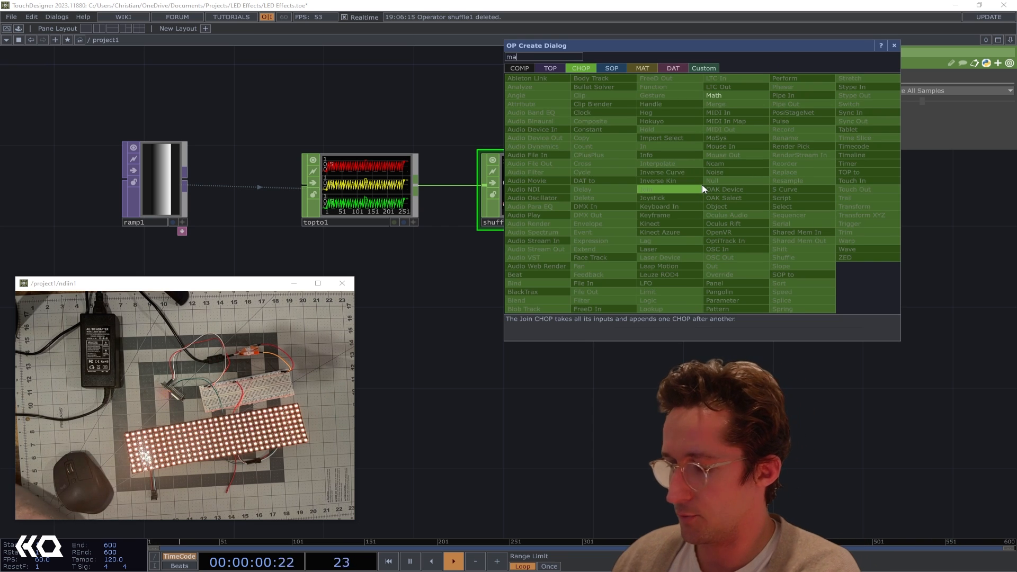
key("Return")
left_click(853, 77)
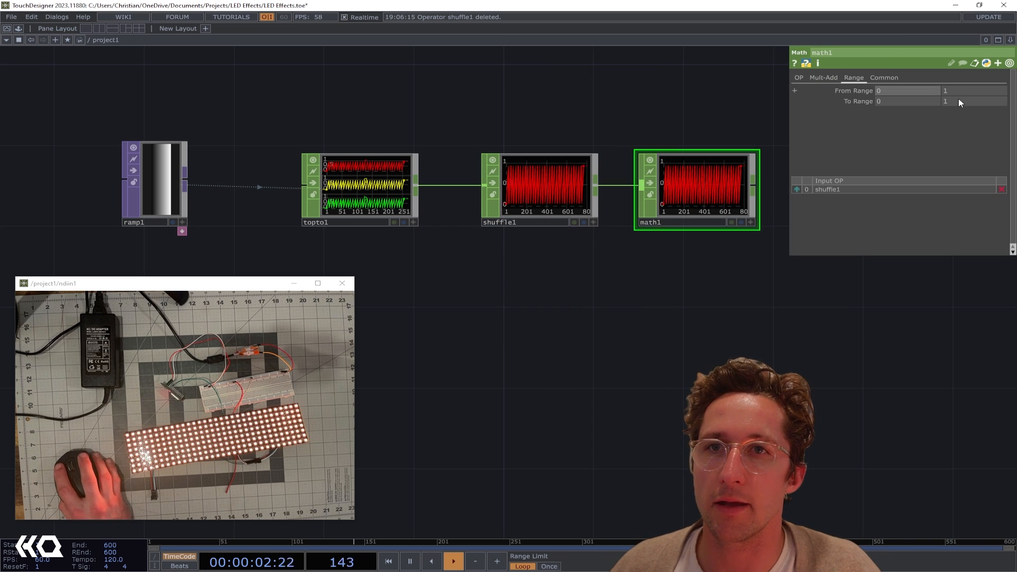
left_click(964, 101)
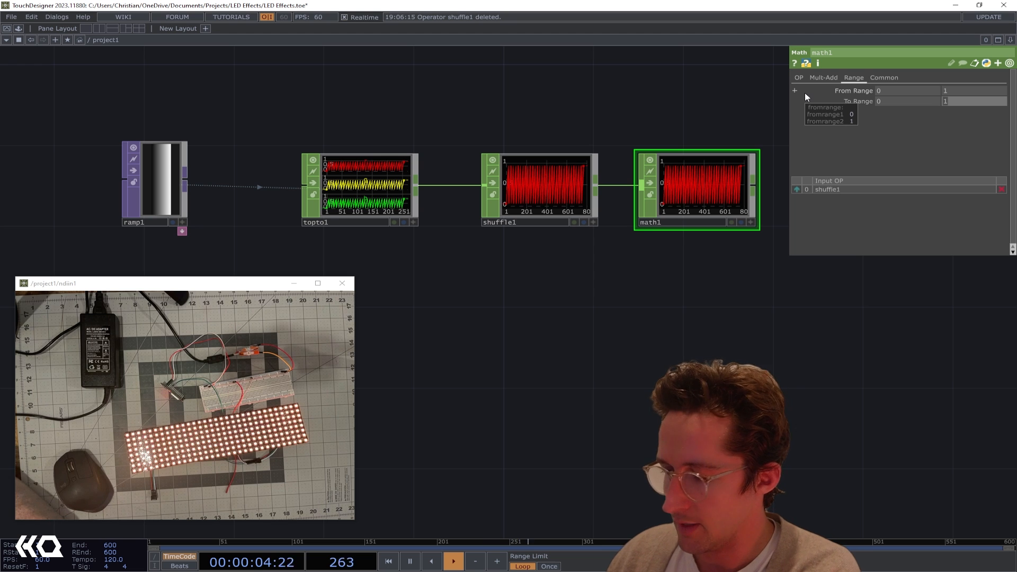
type("150")
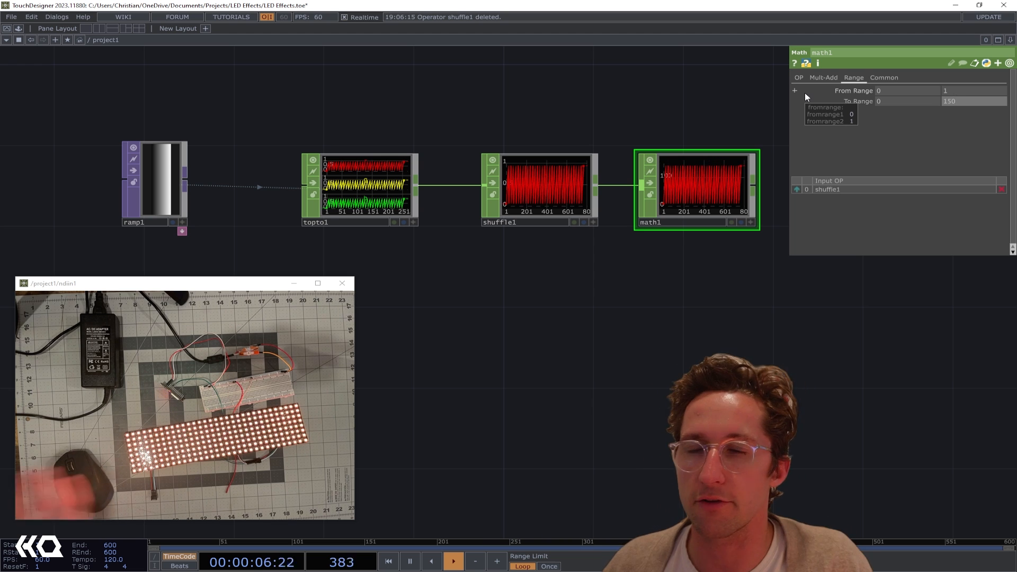
Add a Limit CHOP after the Math CHOP and set its type to Clamp
left_click_drag(679, 117, 436, 126)
left_click(509, 195)
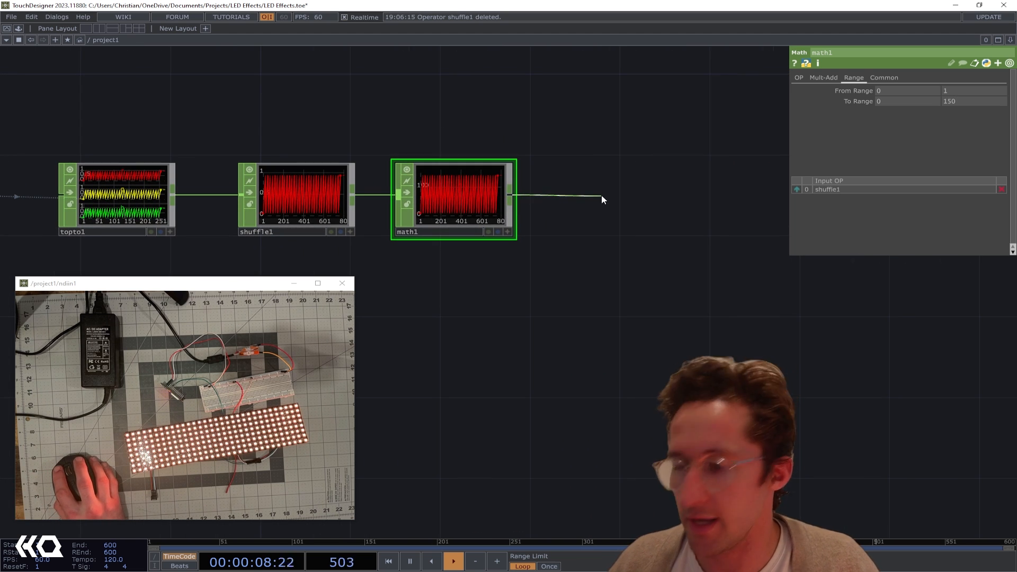
left_click(602, 196)
type("lim")
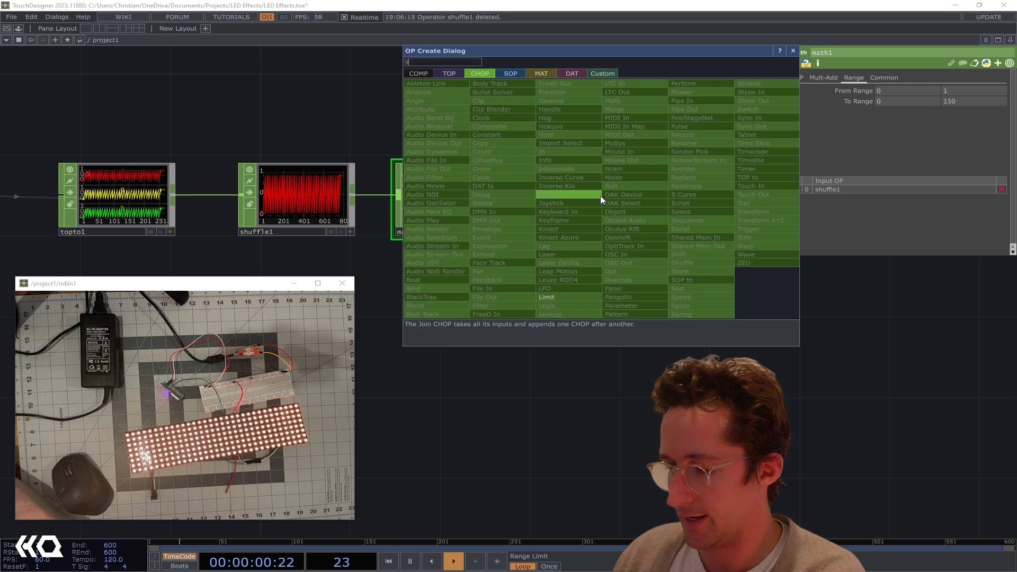
key("Return")
left_click(624, 199)
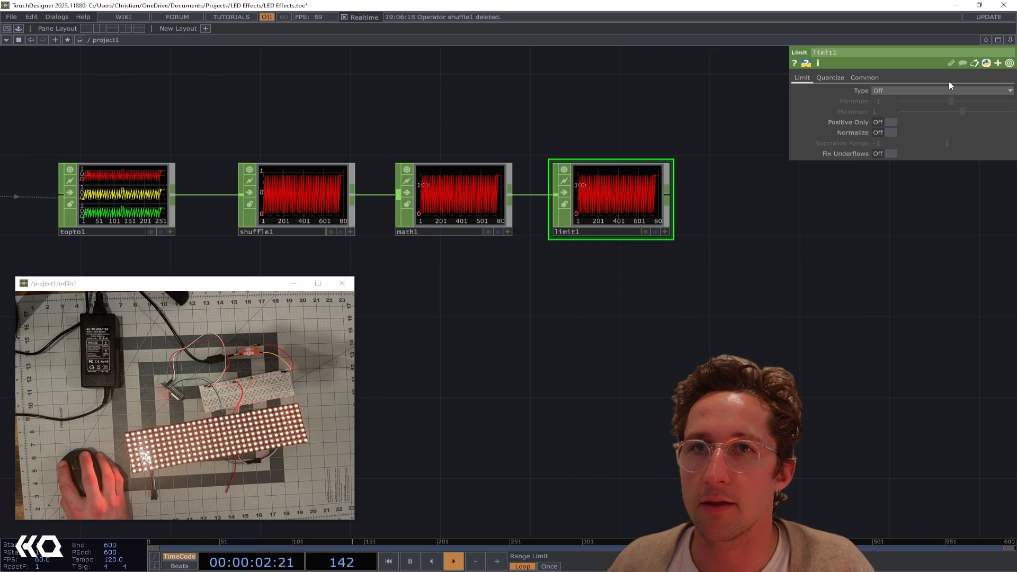
left_click(887, 110)
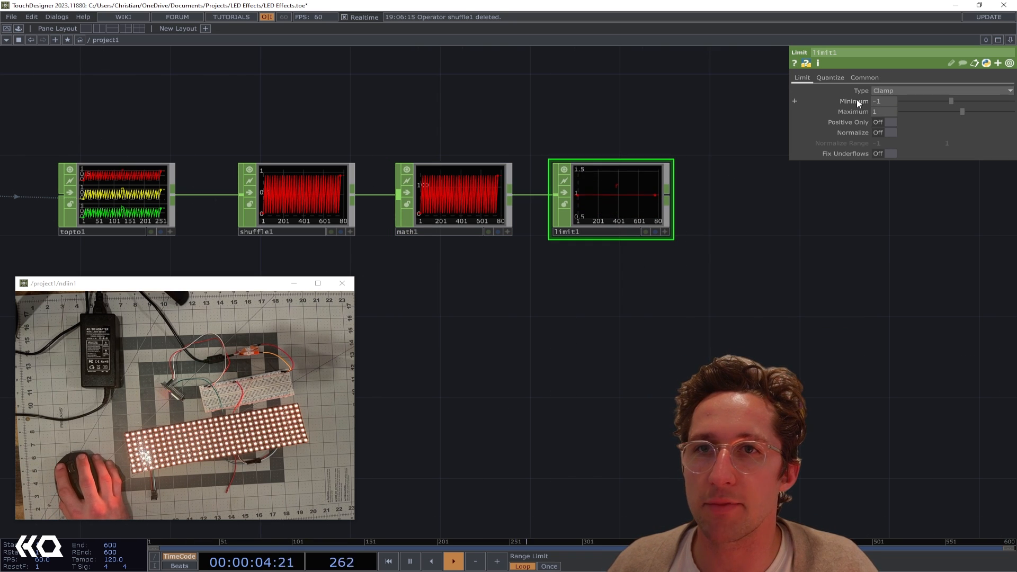
Copy the lower To Range parameter of math1 and paste it as a reference into the Limit CHOP's Minimum
right_click(857, 101)
left_click(456, 180)
left_click(447, 202)
right_click(902, 102)
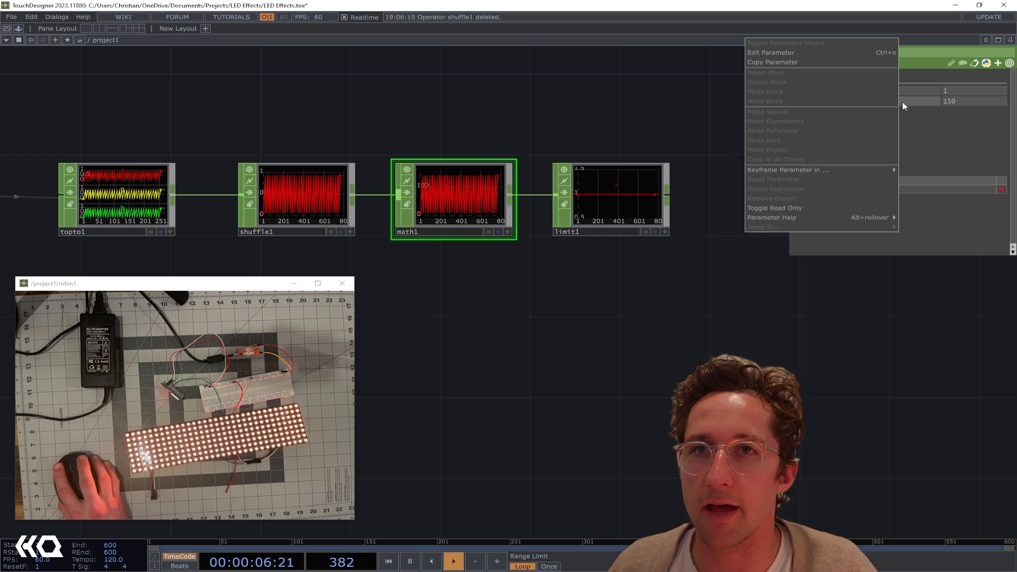
left_click(789, 63)
left_click(620, 192)
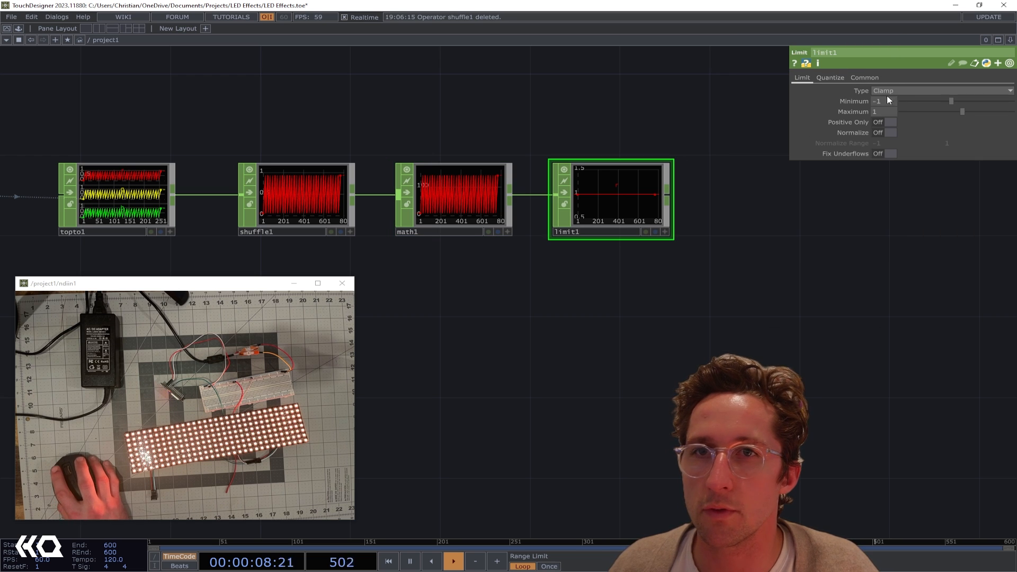
right_click(885, 100)
left_click(765, 129)
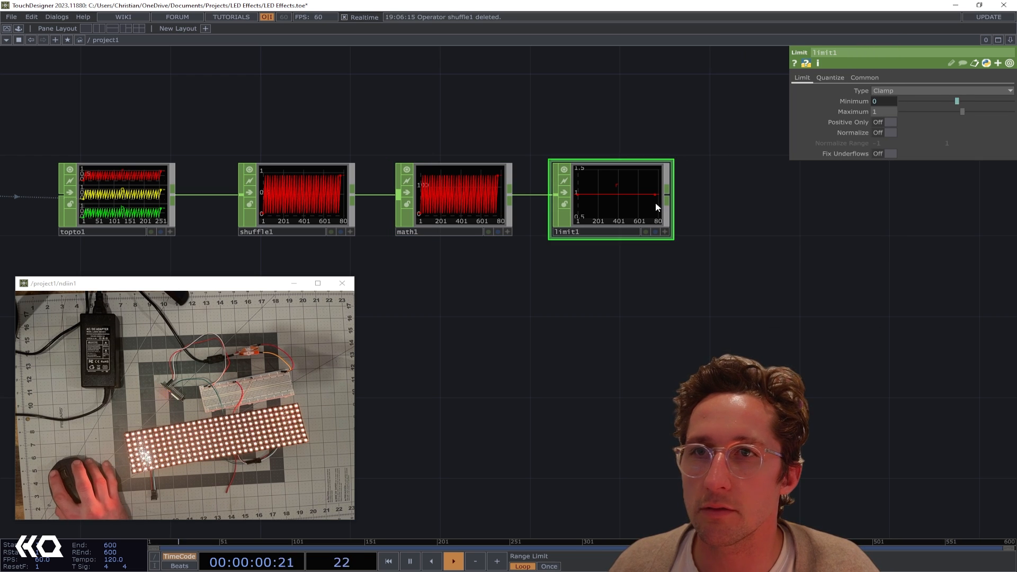
Copy the upper To Range parameter of math1 and paste it as a reference into limit1's Maximum
left_click(489, 199)
right_click(973, 102)
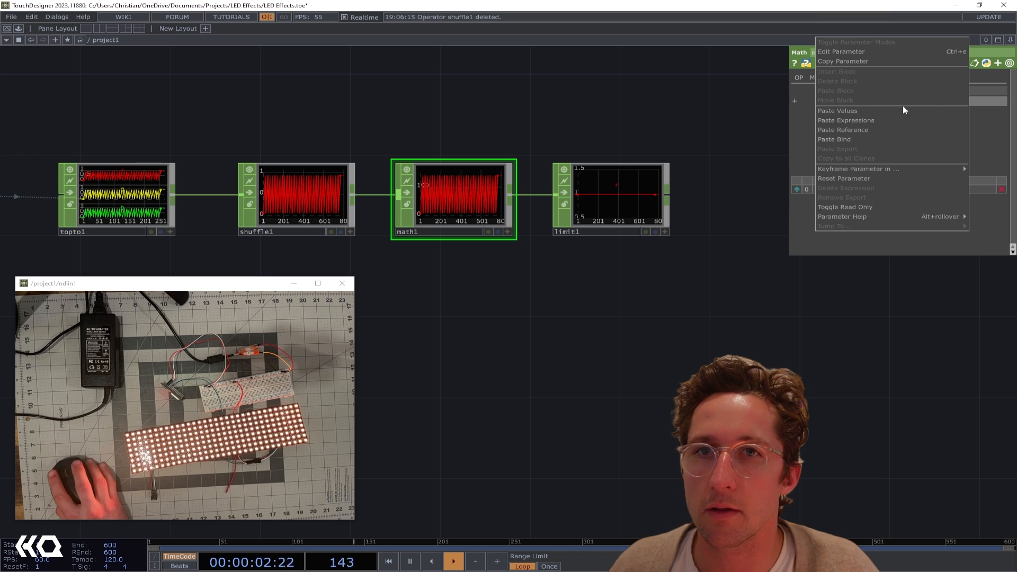
left_click(851, 60)
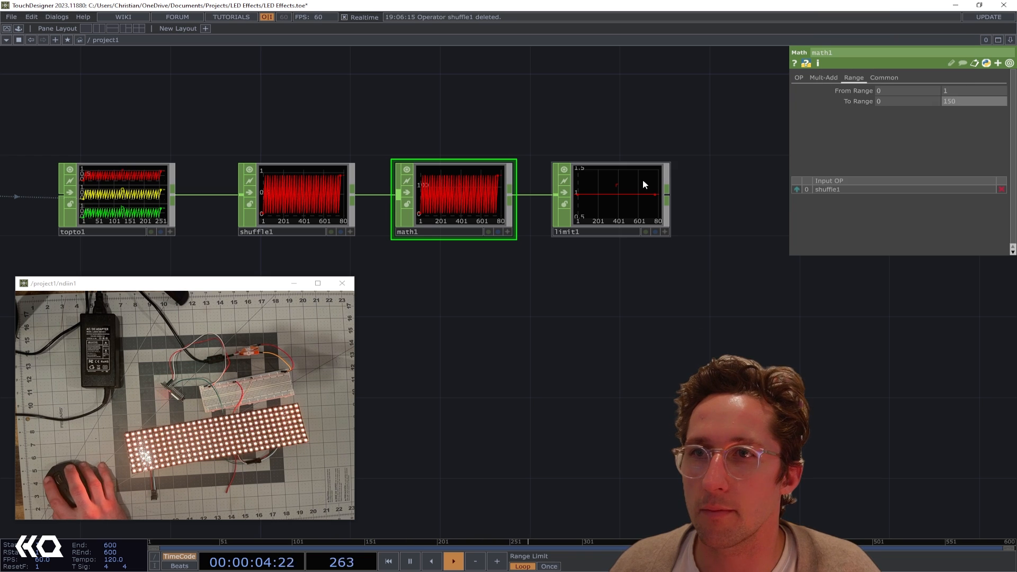
left_click(644, 181)
right_click(885, 111)
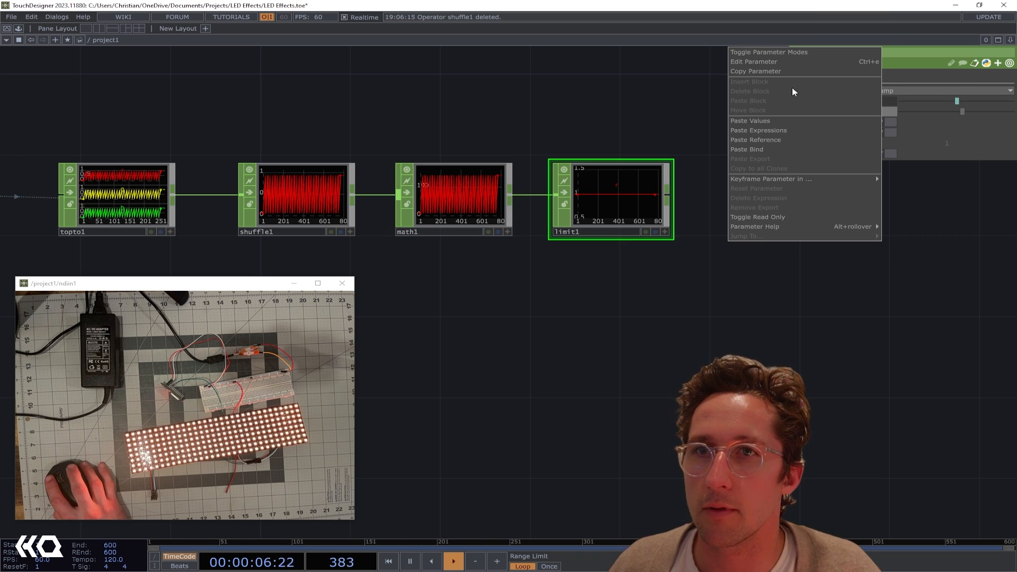
left_click(771, 140)
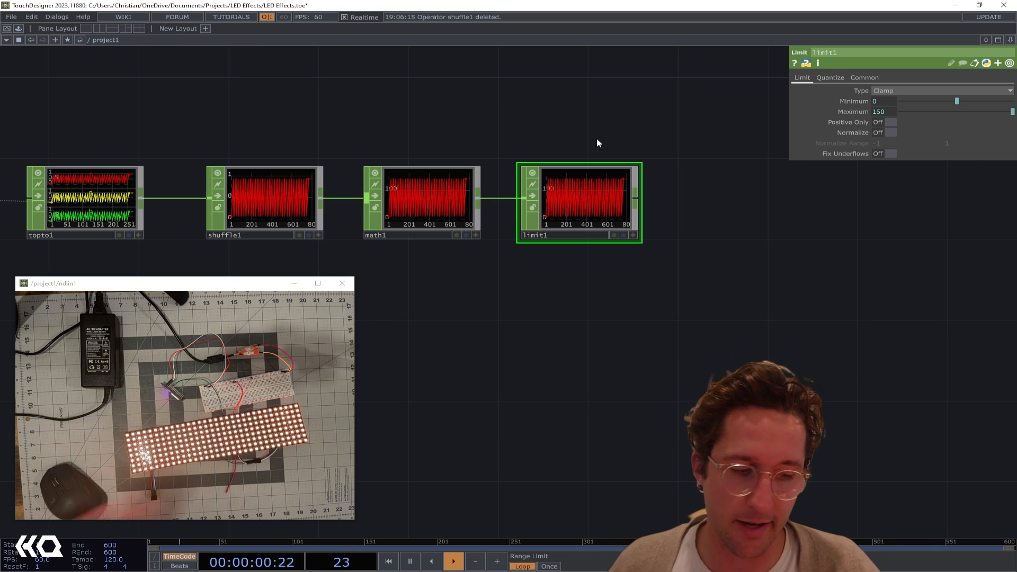
left_click(457, 210)
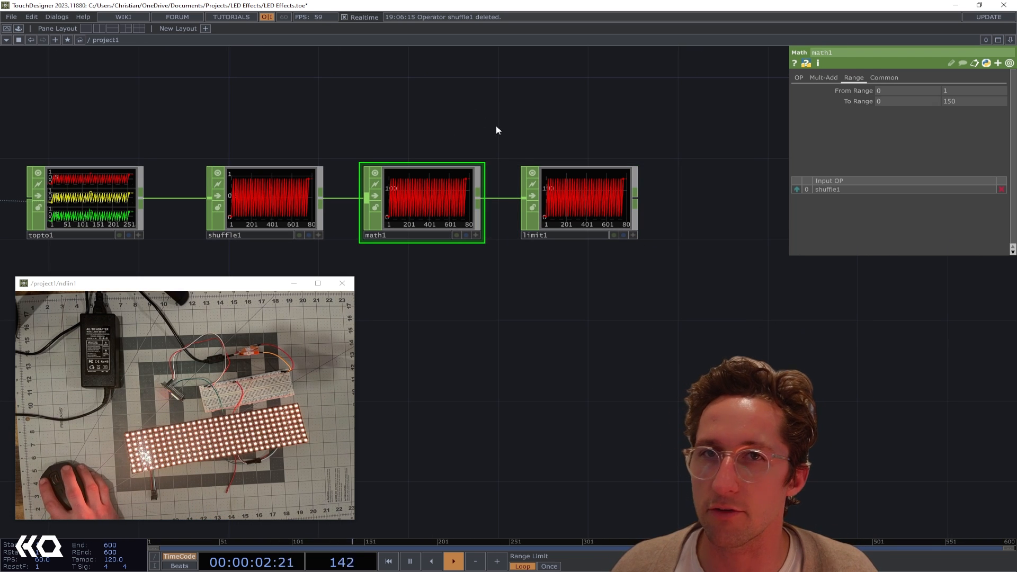
left_click_drag(496, 127, 441, 130)
left_click(579, 205)
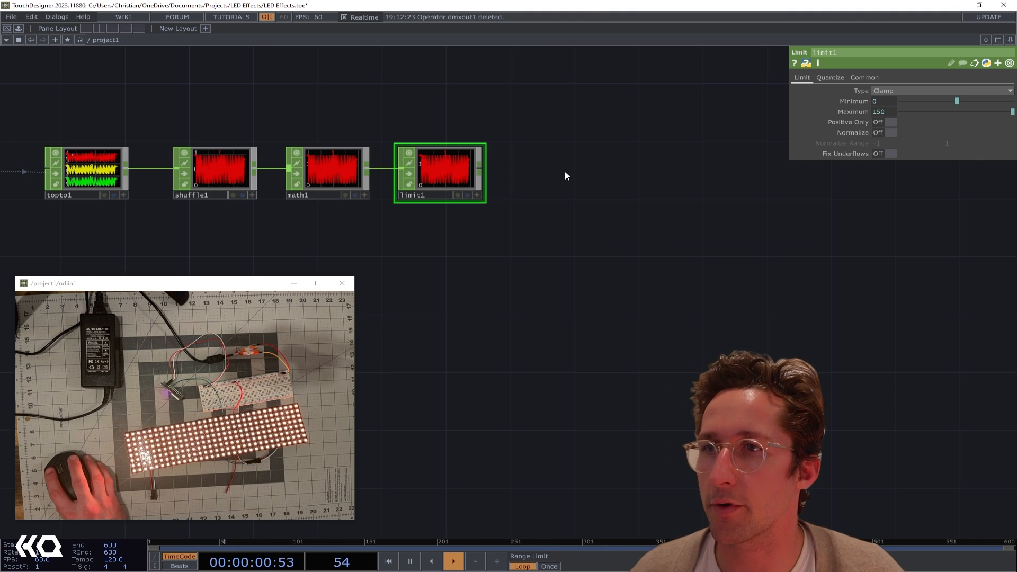
Add a DMX Out CHOP after limit1
left_click(543, 167)
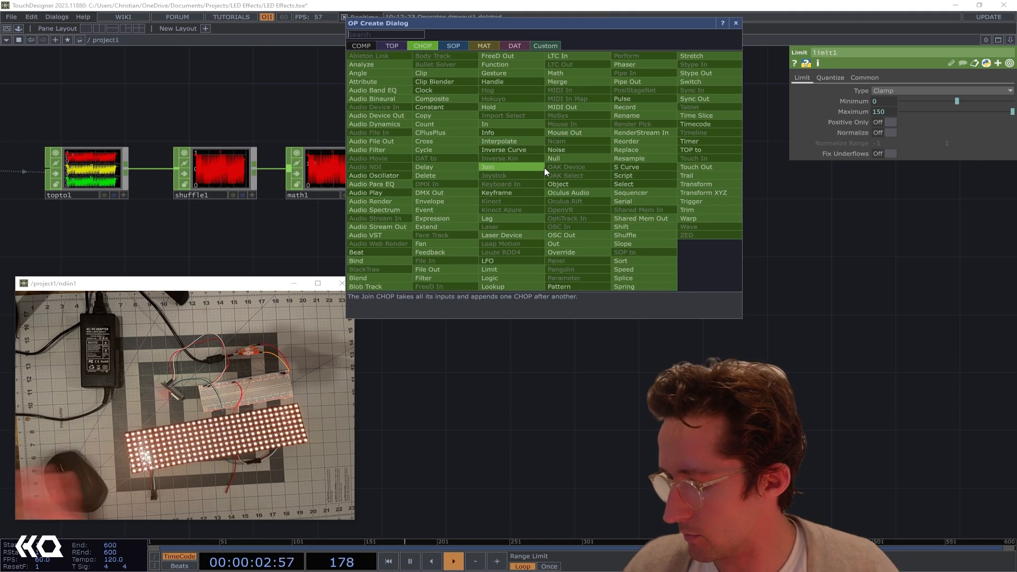
type("dmx")
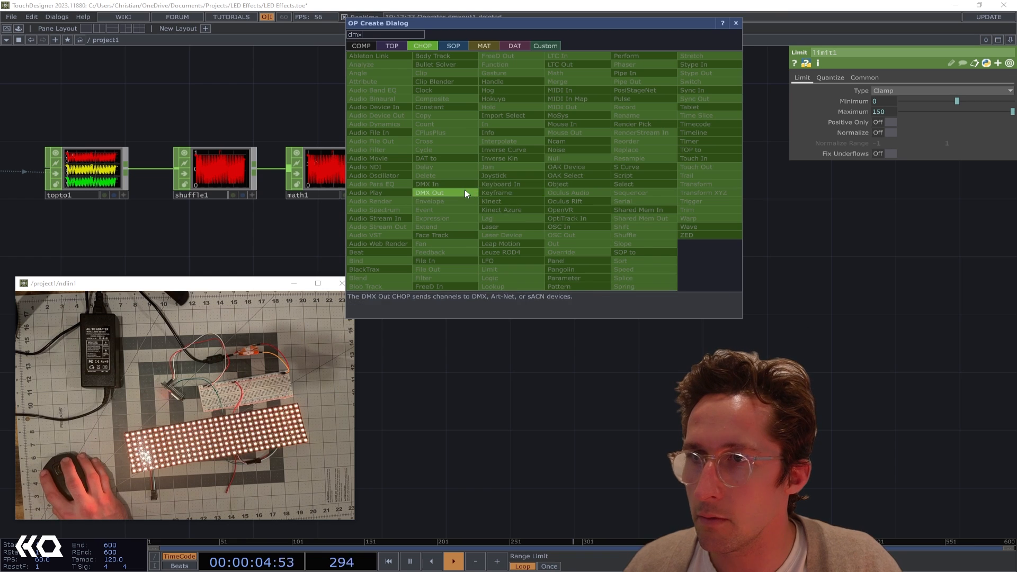
left_click(465, 191)
left_click(554, 173)
Set the DMX Out CHOP's interface to sACN and its format to Packet Per Channel
left_click(898, 103)
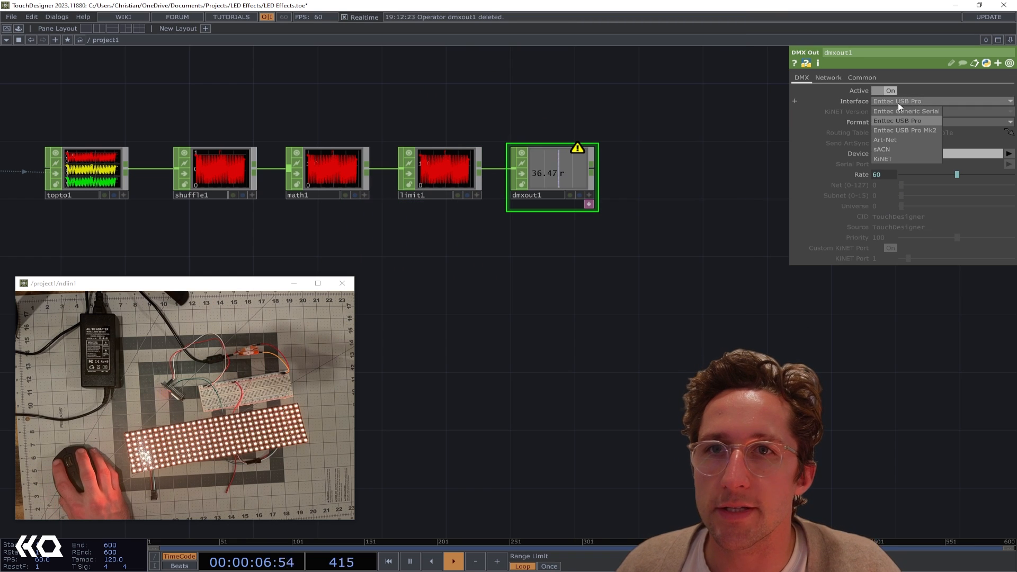
left_click(895, 147)
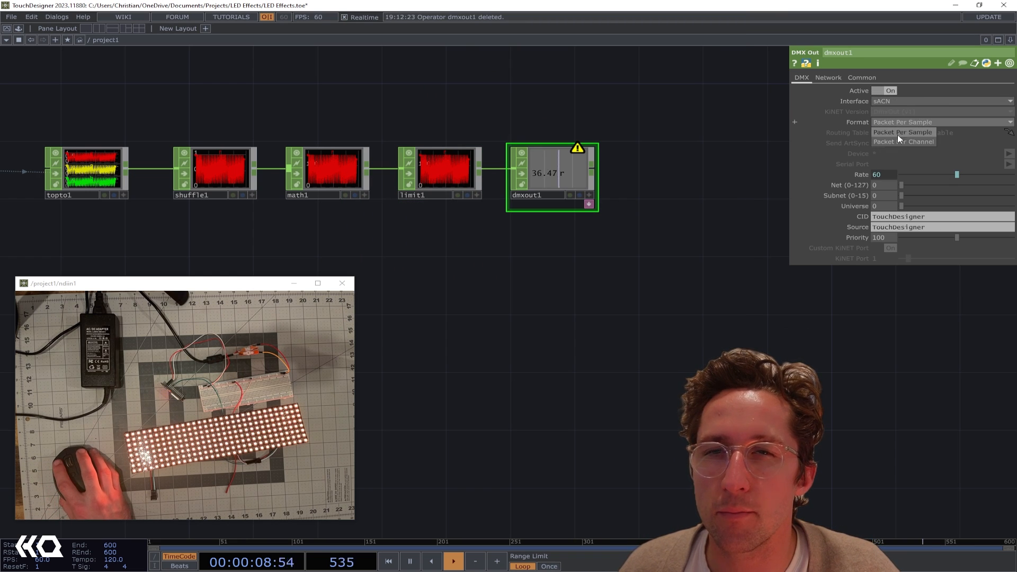
left_click(894, 142)
Turn off Multicast on dmxout1 and set its Network Address to 192.168.1.205
left_click(825, 77)
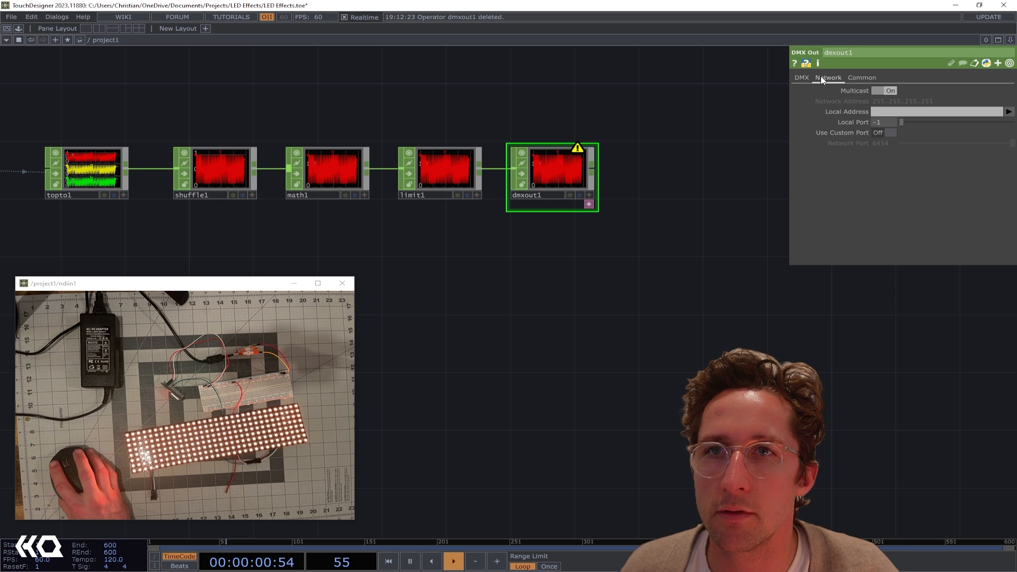
left_click(886, 91)
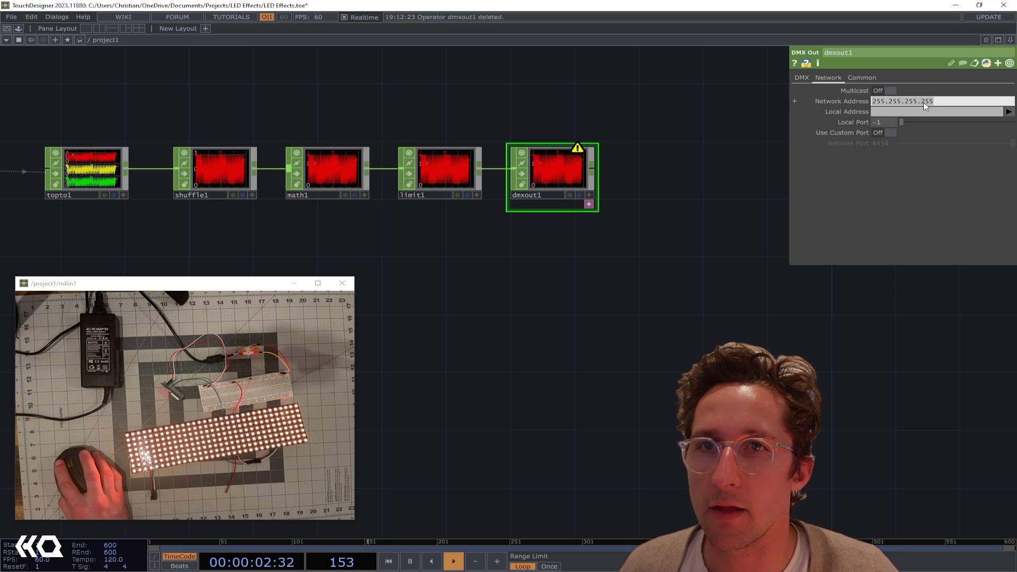
key("ctrl+a")
key("ctrl+v")
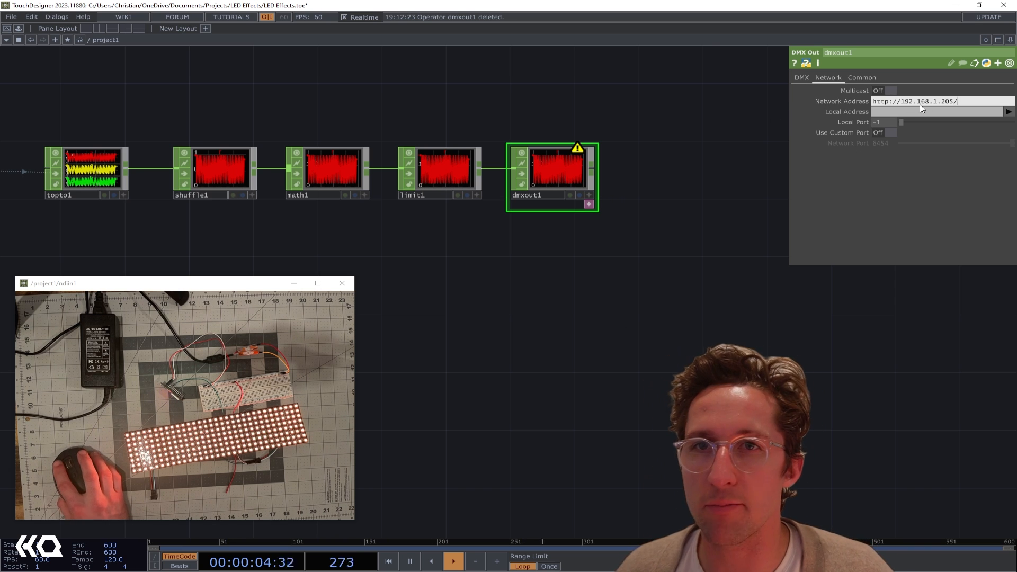
key("BackSpace")
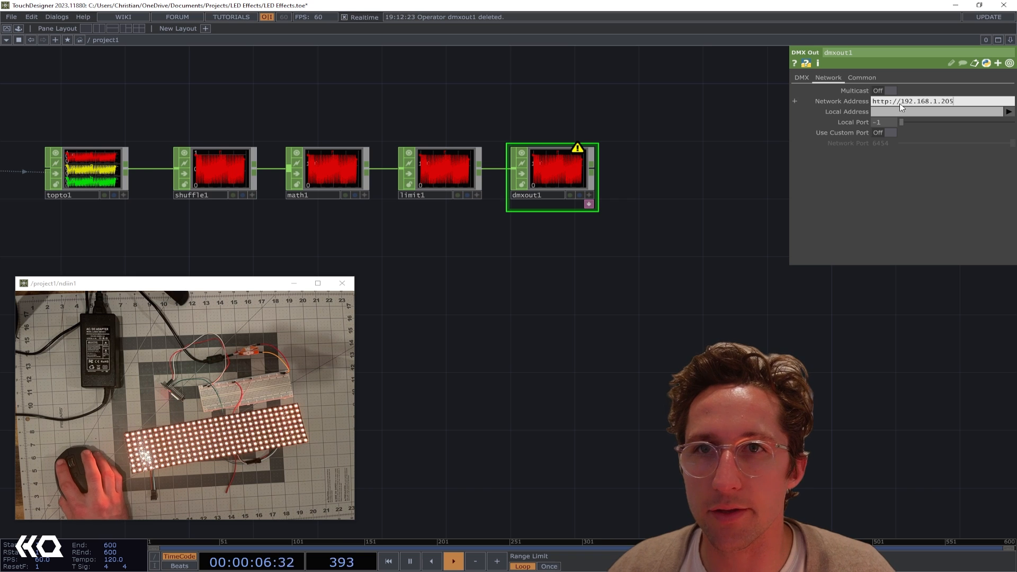
key("BackSpace")
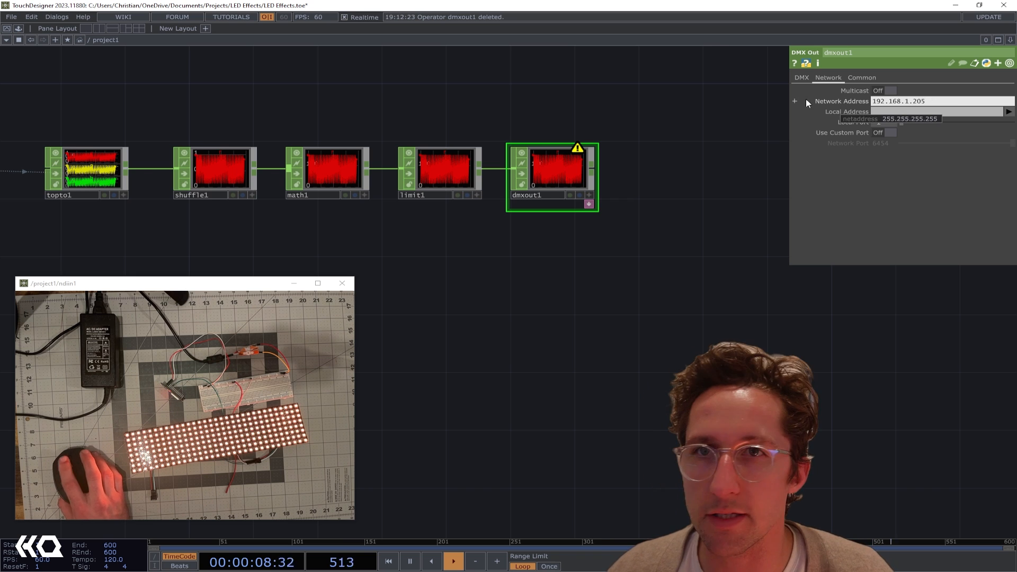
Expand dmxout1's docked routing table, make it editable and add a row below the header
left_click_drag(607, 119, 676, 134)
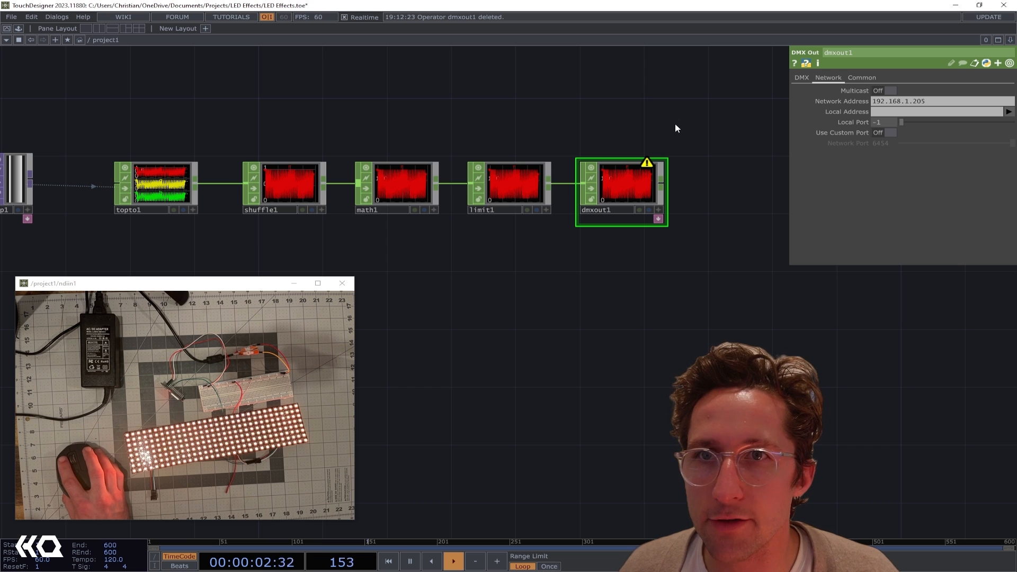
left_click_drag(625, 221, 640, 219)
scroll(640, 219, "up", 5)
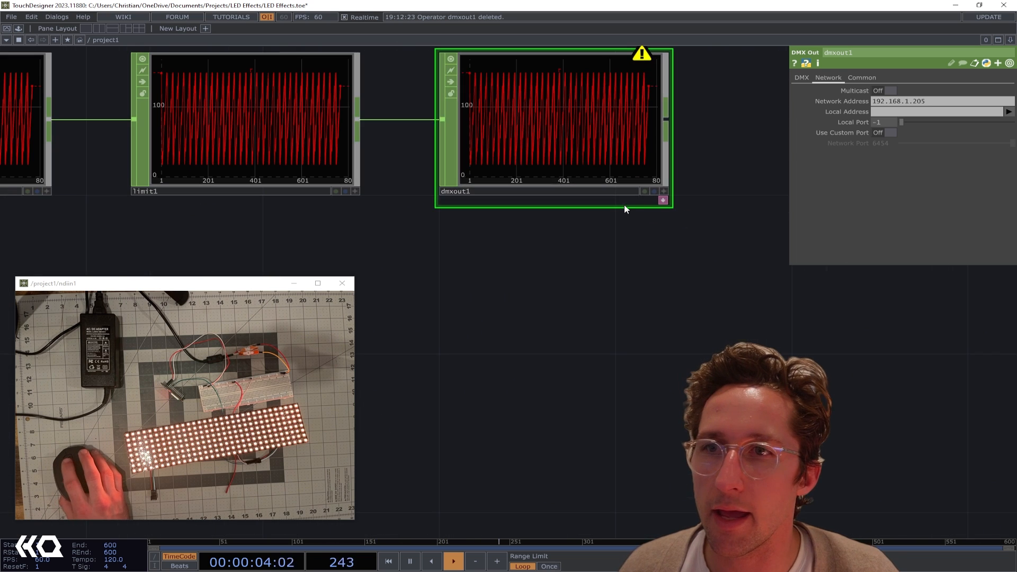
left_click(662, 200)
left_click(663, 382)
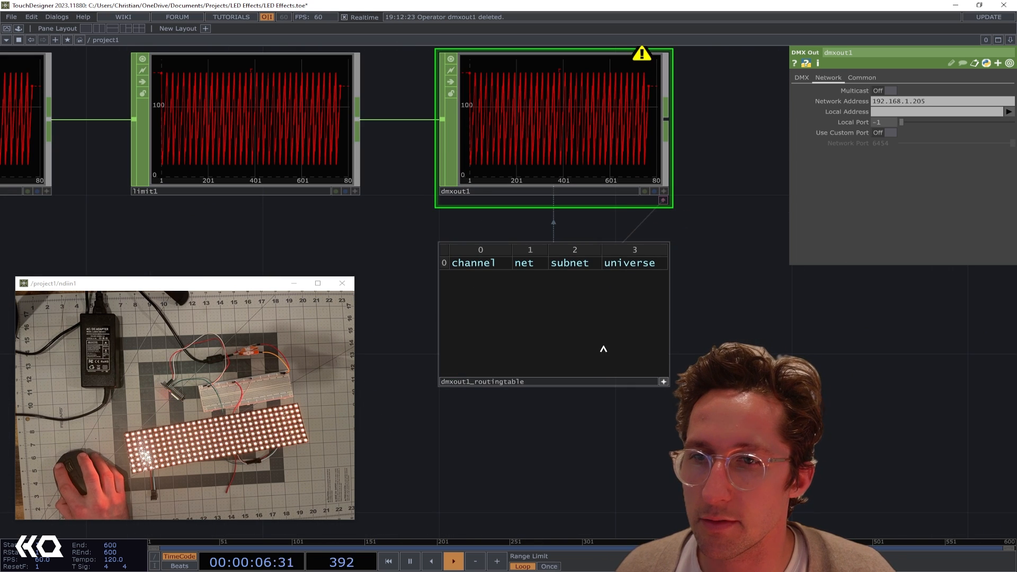
right_click(524, 300)
left_click(547, 308)
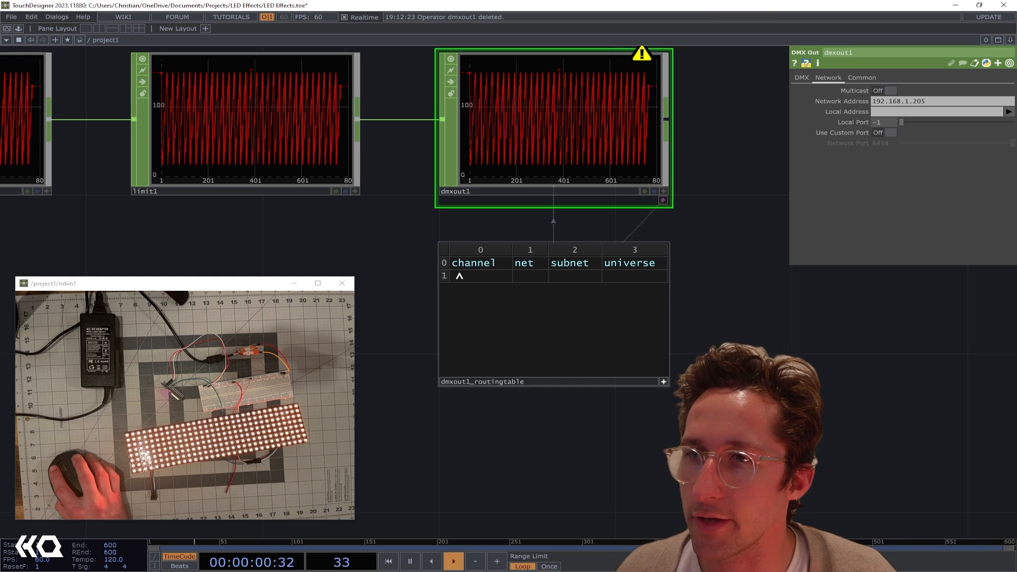
Fill the new routing table row with channel r, net 0, subnet 0 and universe 1
left_click(461, 275)
type("r")
left_click(530, 275)
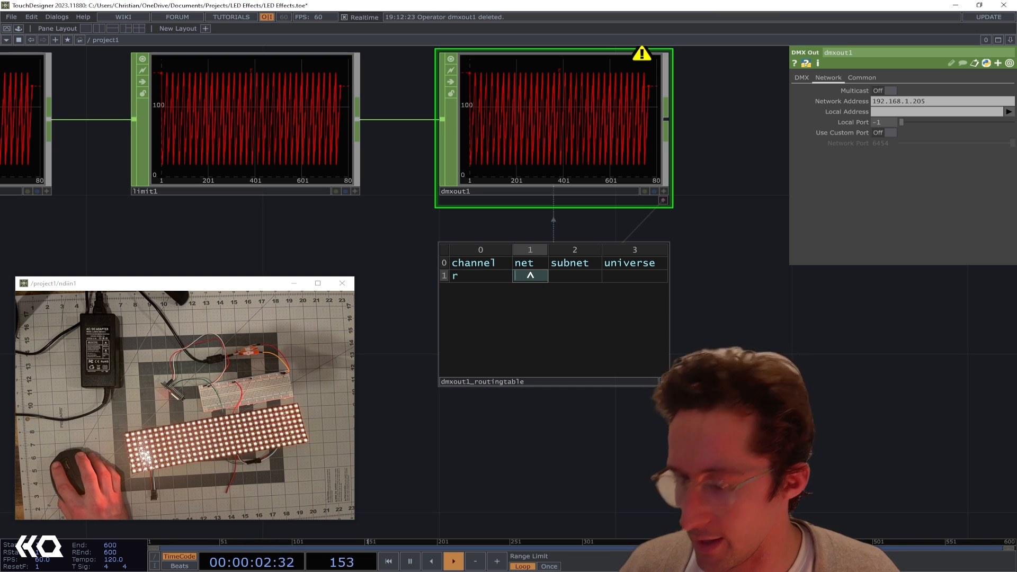
type("0")
left_click(573, 277)
type("0")
left_click(630, 276)
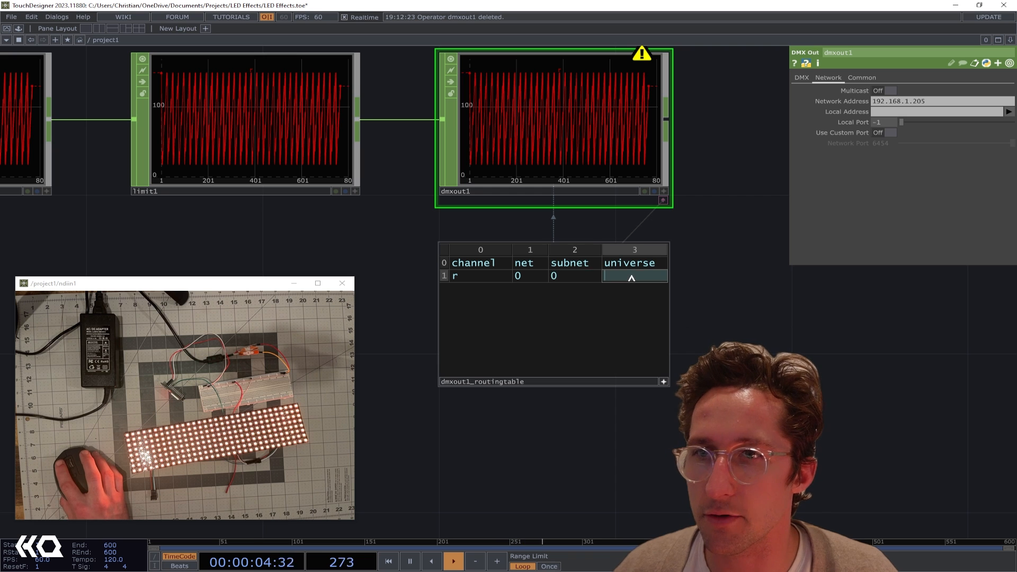
type("1")
key("Return")
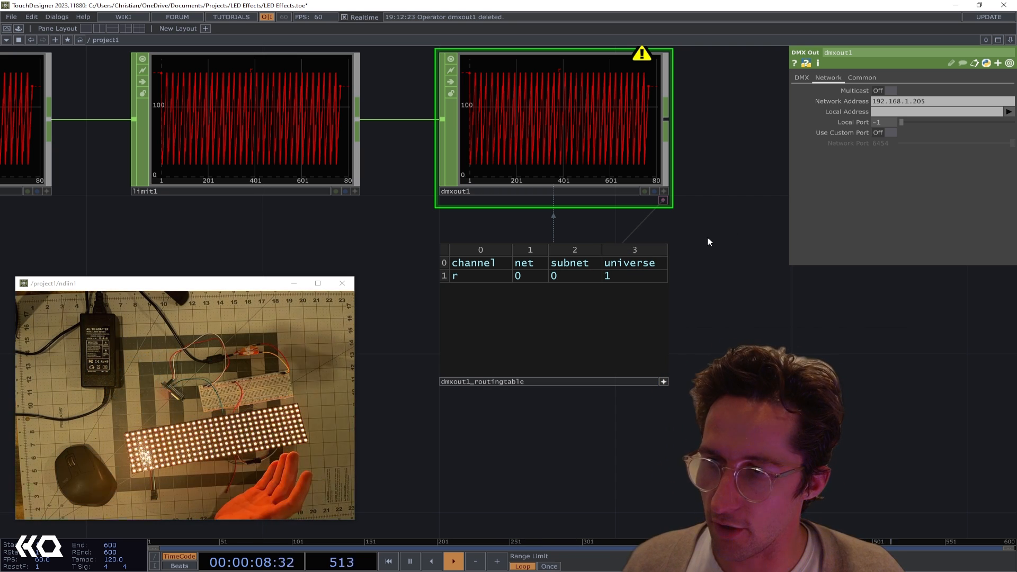
Animate ramp1 by setting its Phase to the expression absTime.seconds
scroll(709, 239, "down", 3)
scroll(708, 234, "down", 5)
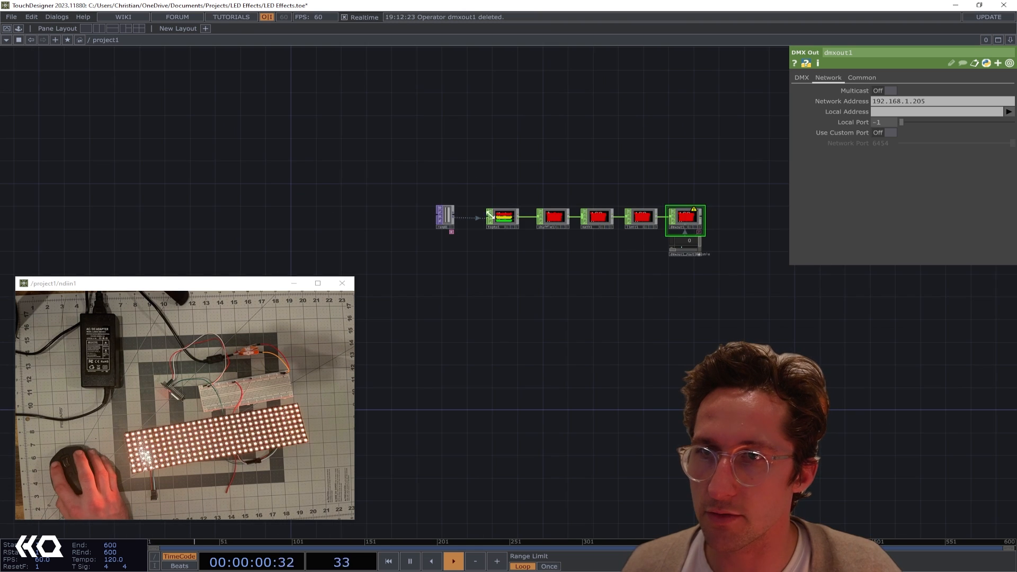
scroll(388, 214, "up", 4)
left_click(371, 220)
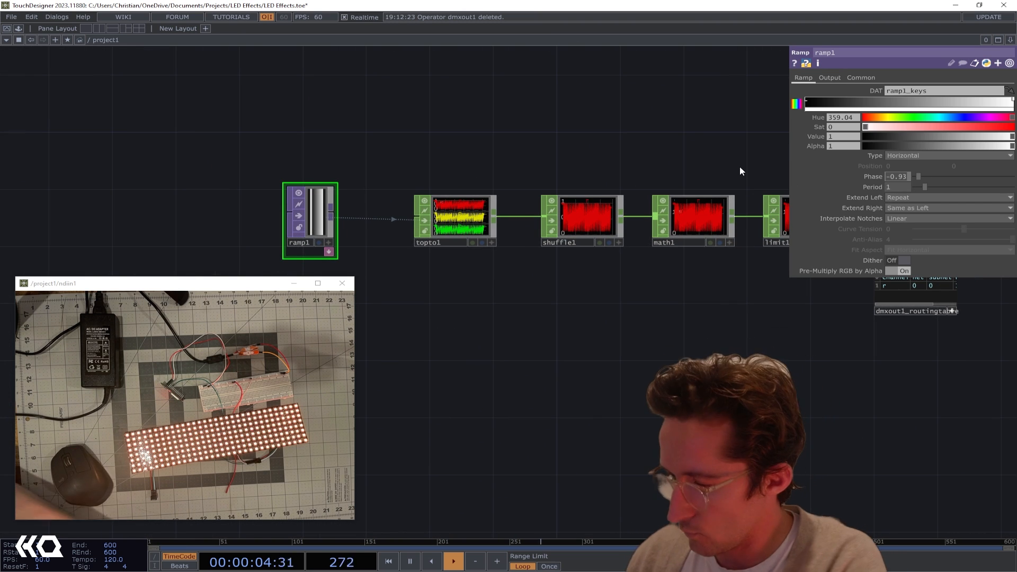
type("absTim")
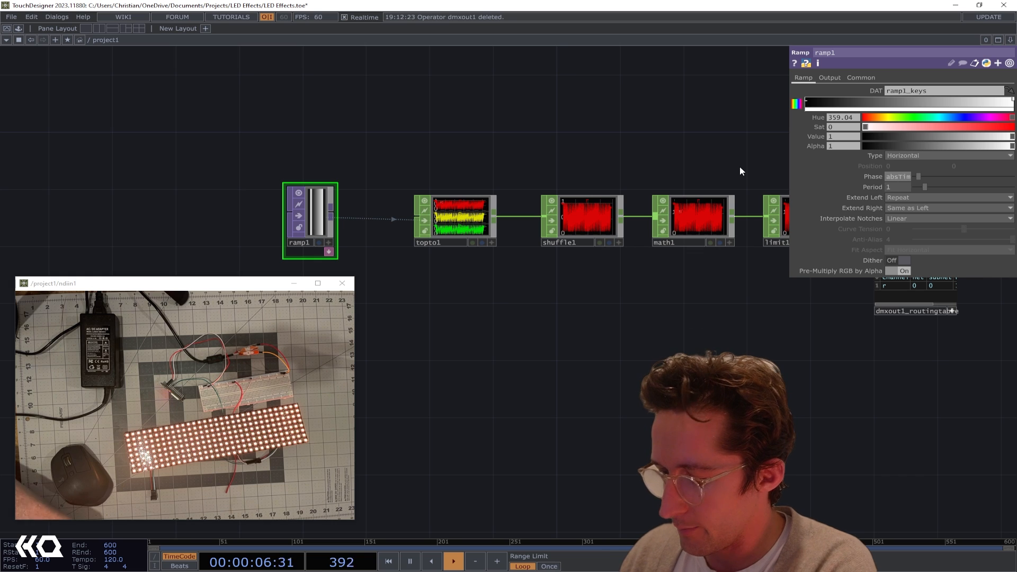
type("e.frame")
key("Return")
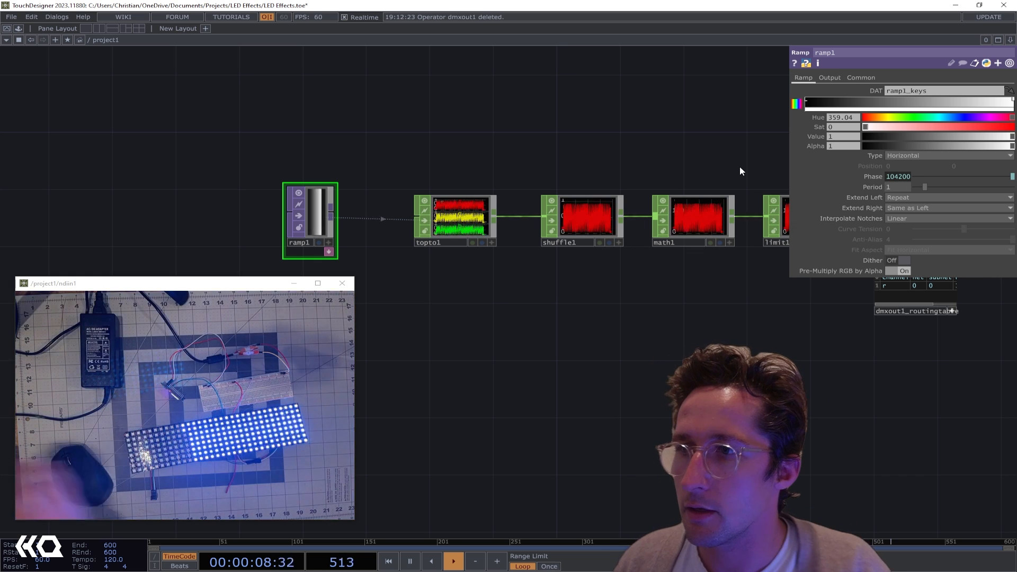
scroll(364, 209, "up", 4)
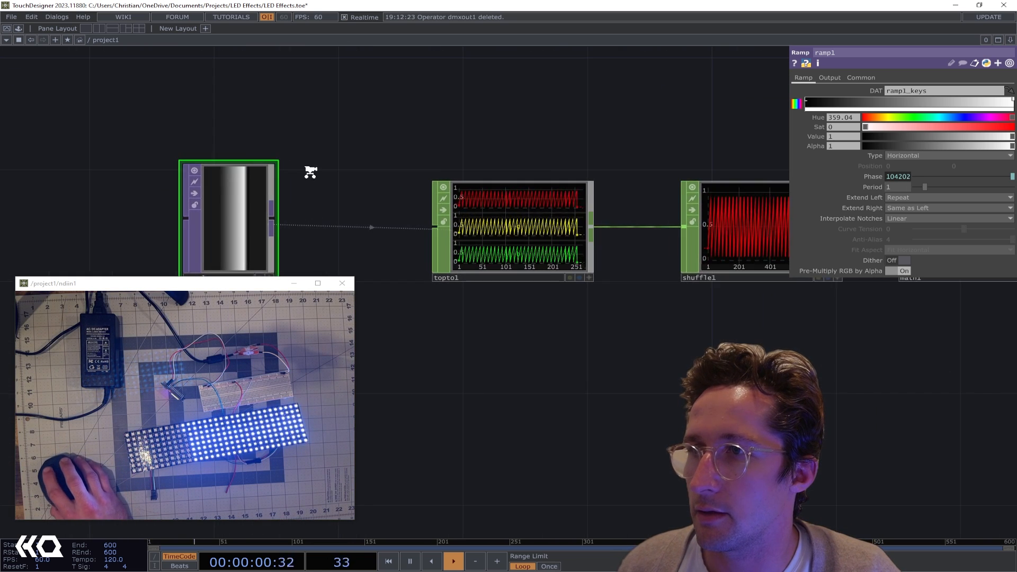
scroll(310, 172, "down", 3)
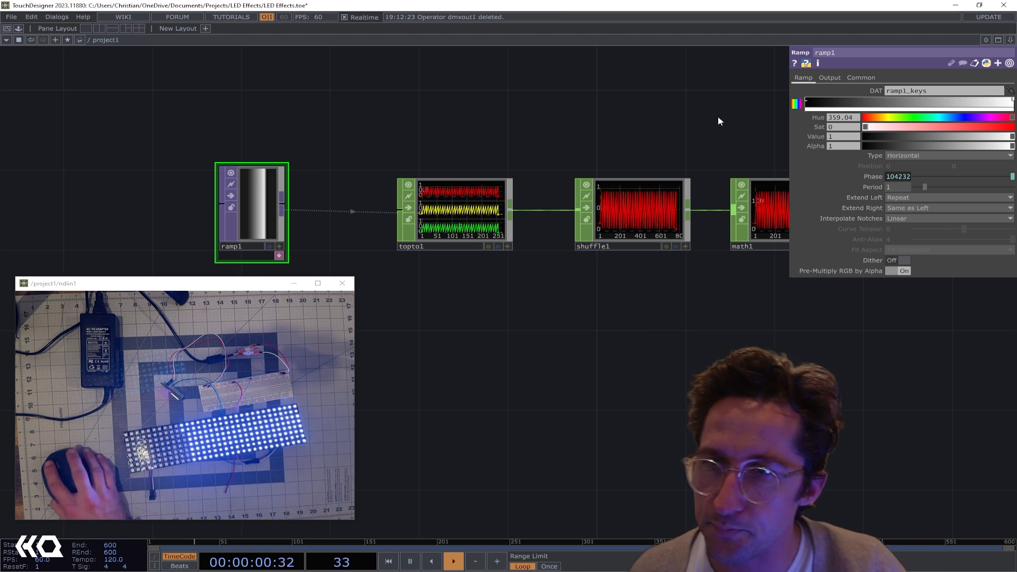
Bypass the dmxout1 operator at the end of the chain
left_click_drag(718, 118, 405, 133)
mouse_move(545, 135)
left_mouse_down()
mouse_move(330, 133)
mouse_move(286, 146)
left_mouse_up()
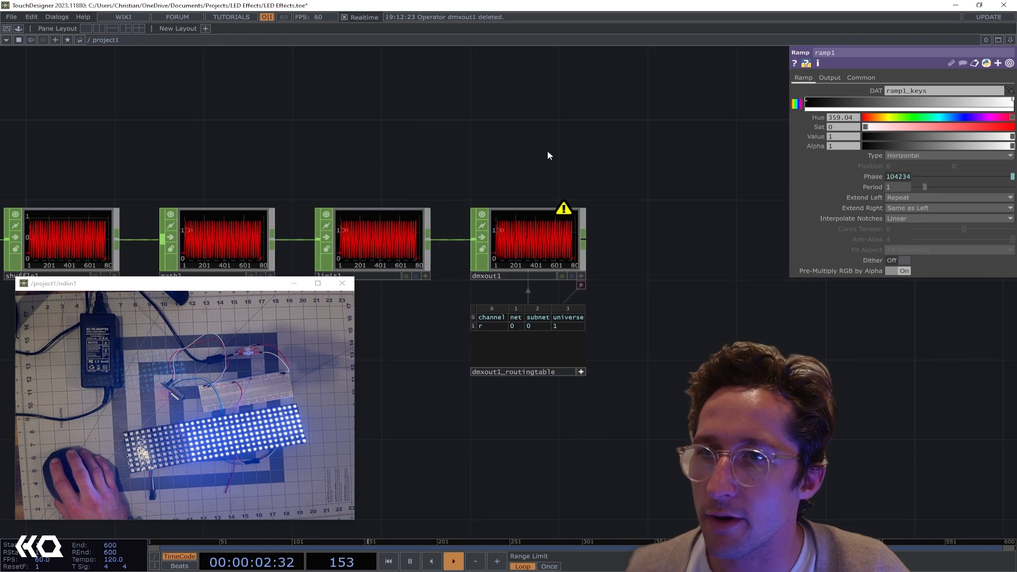
left_click_drag(376, 166, 443, 142)
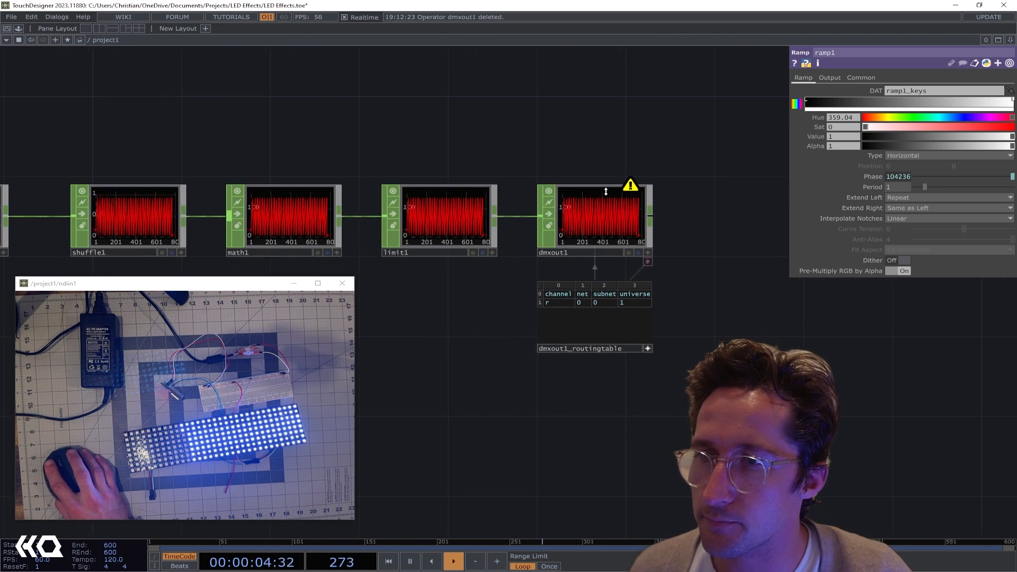
scroll(495, 316, "up", 2)
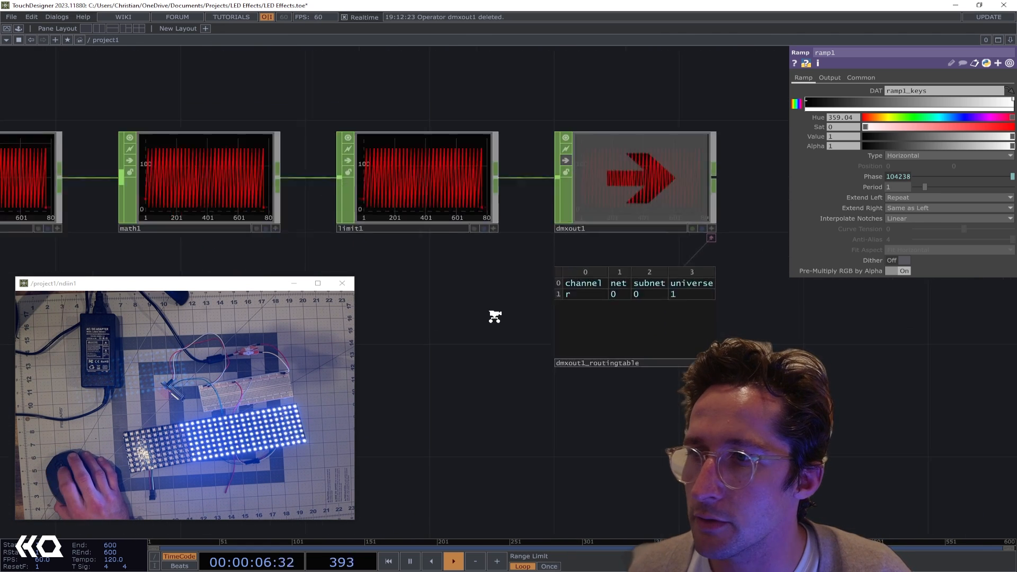
scroll(458, 287, "up", 1)
scroll(431, 279, "down", 4)
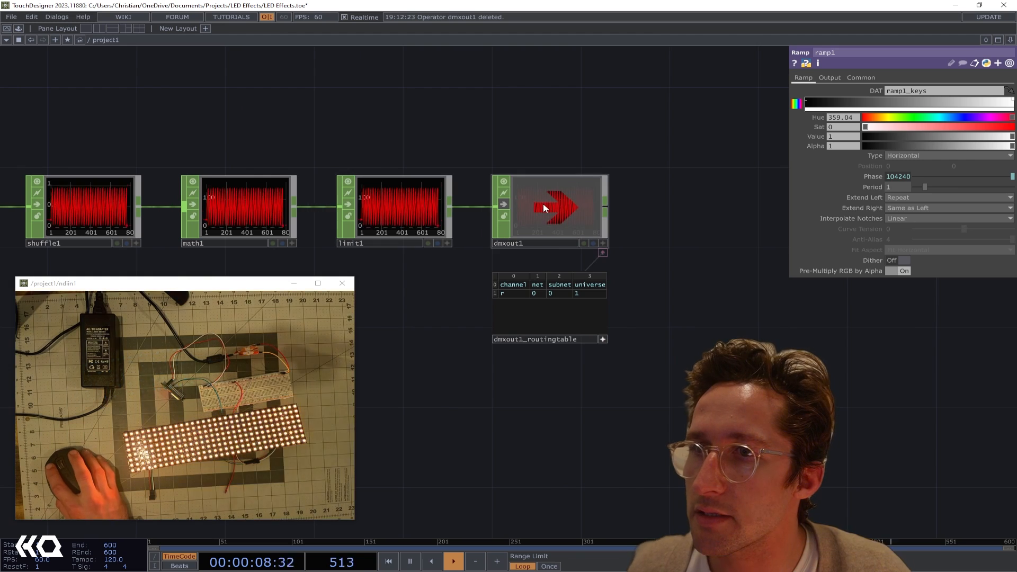
Move dmxout1 and its routing table farther from limit1 to open a gap, and select limit1
scroll(469, 240, "up", 3)
left_click(397, 142)
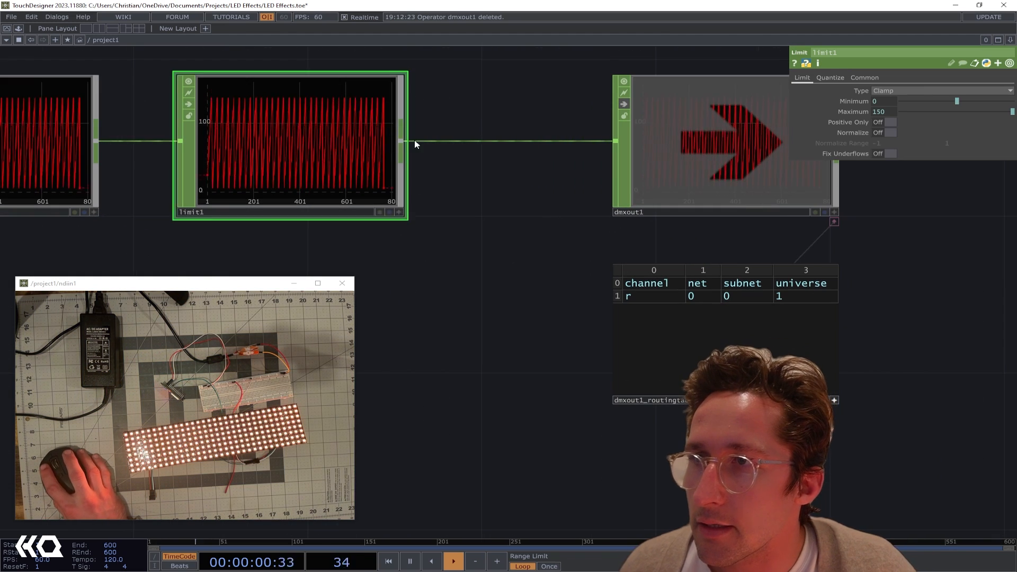
scroll(484, 141, "down", 3)
left_click_drag(563, 158, 600, 154)
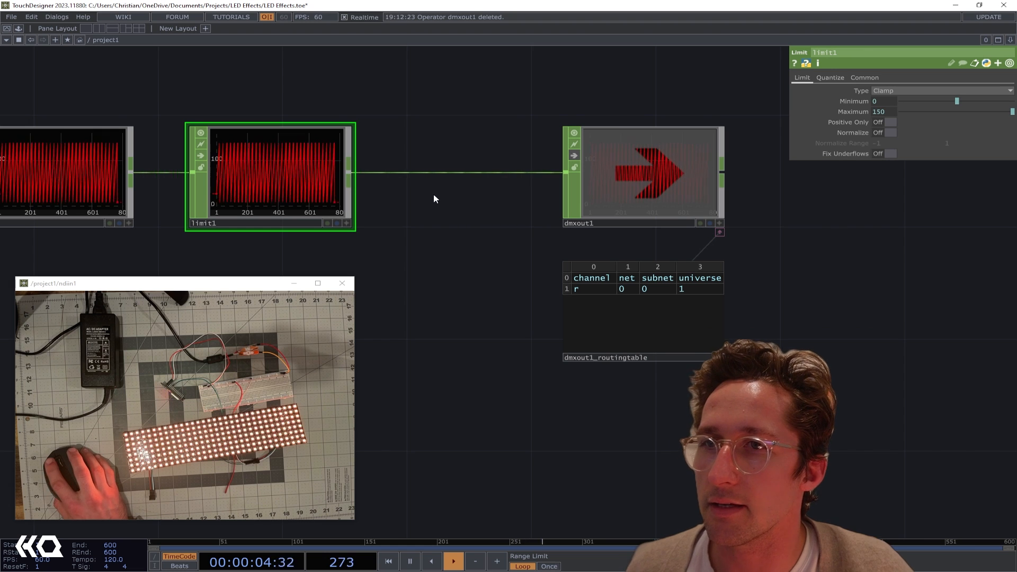
left_click_drag(416, 136, 466, 137)
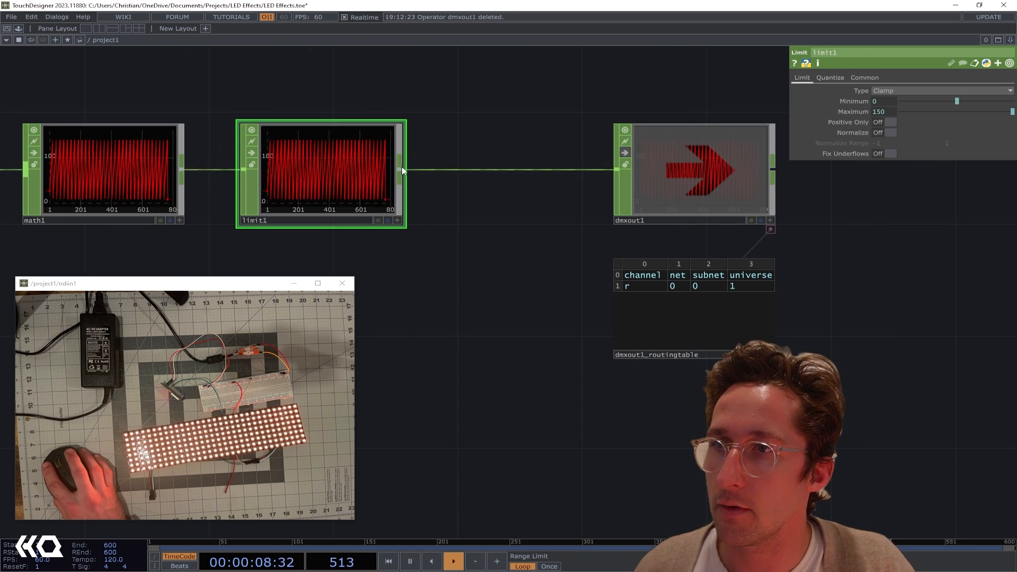
Add a Shuffle CHOP fed by limit1's output, placed below the main chain
left_click_drag(406, 170, 475, 314)
key("Tab")
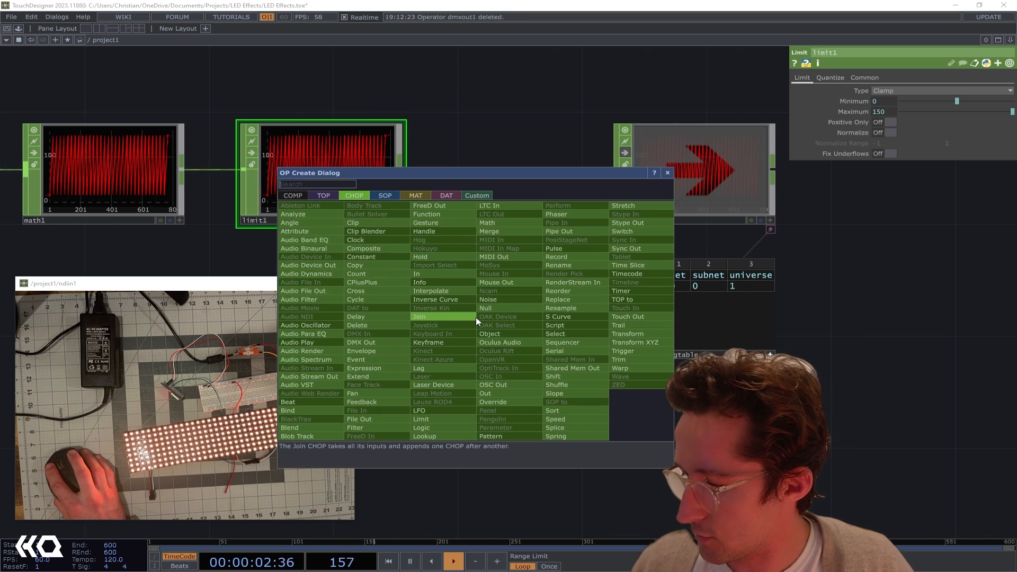
type("shuf")
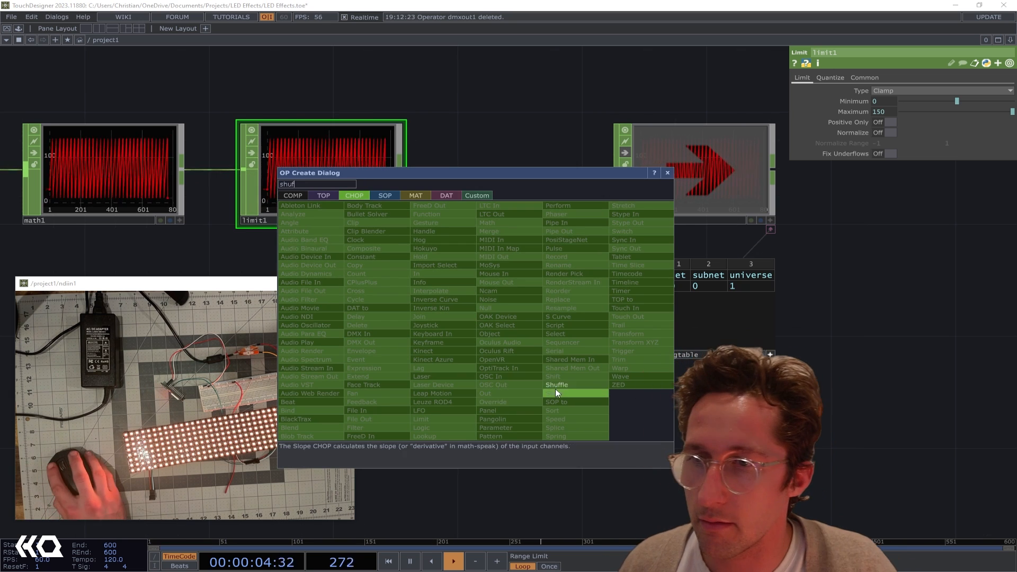
left_click(556, 385)
left_click(493, 324)
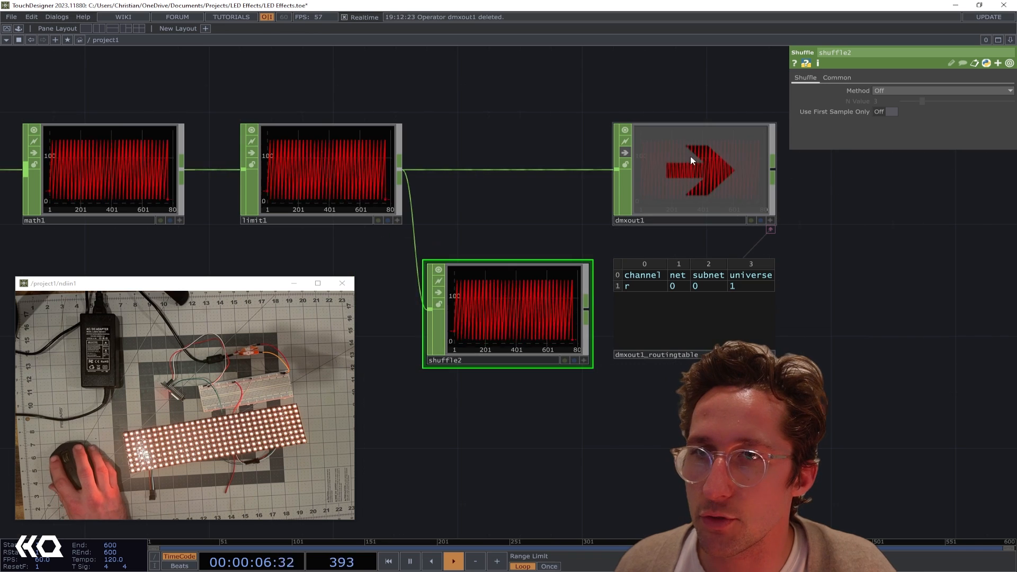
Shift dmxout1 and its routing table even farther along the chain to make room for the Shuffle operator
left_click_drag(629, 178, 721, 178)
left_click_drag(508, 169, 435, 111)
left_click_drag(473, 267, 506, 271)
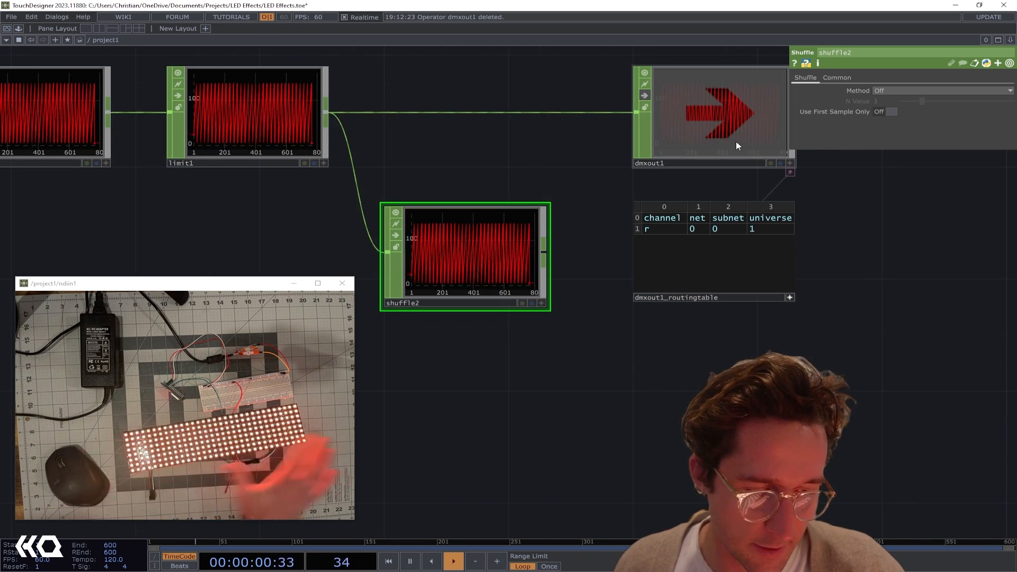
left_click_drag(595, 106, 496, 109)
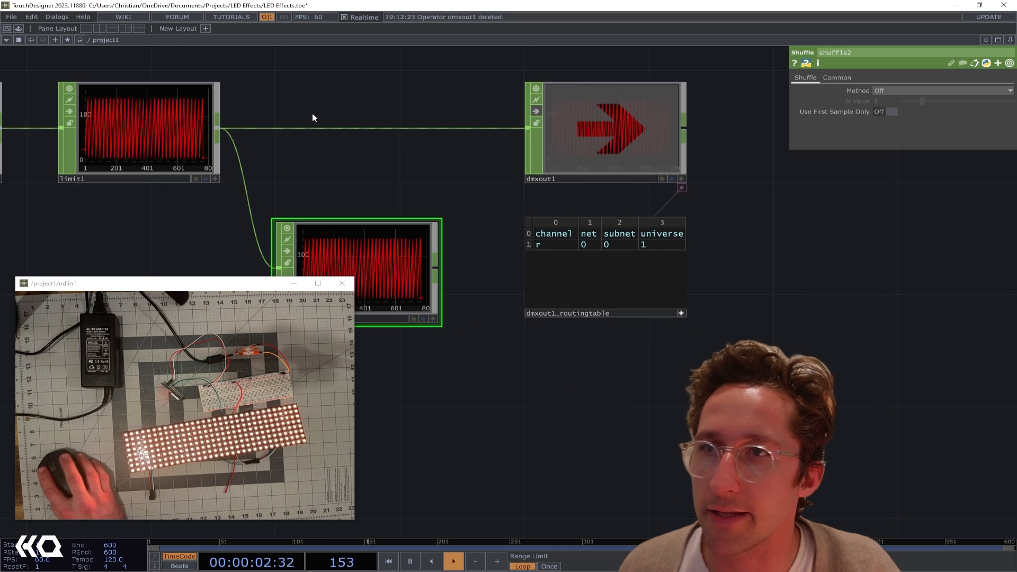
left_click_drag(312, 118, 437, 114)
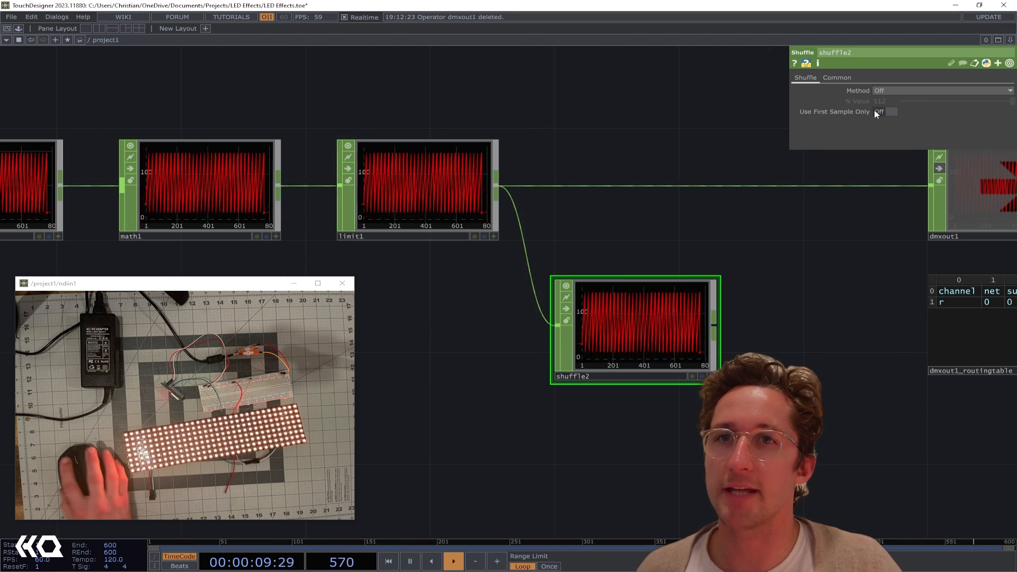
Set shuffle2's Method to Split N Samples and inspect its resulting channel graphs up close
left_click(894, 89)
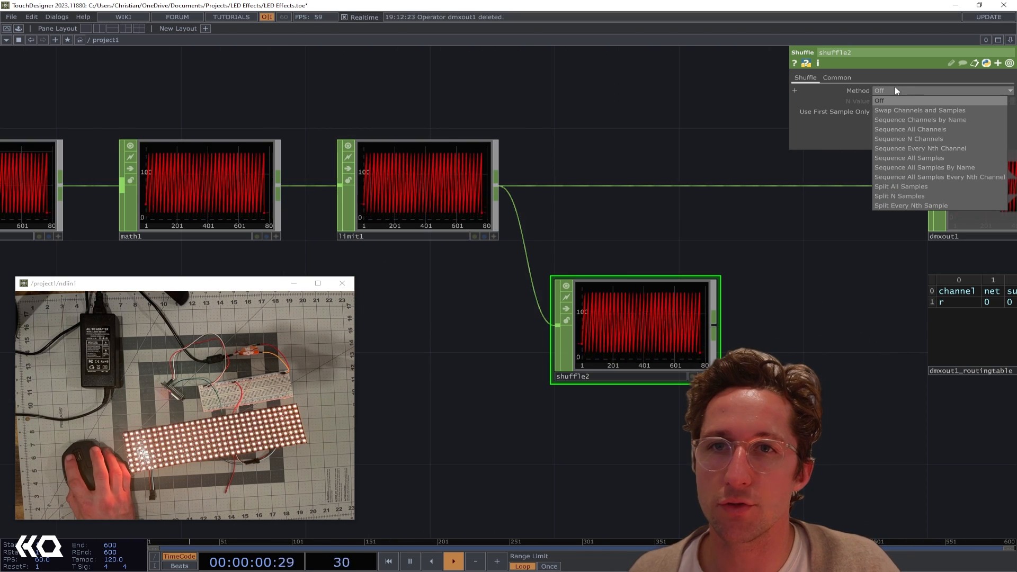
left_click(915, 196)
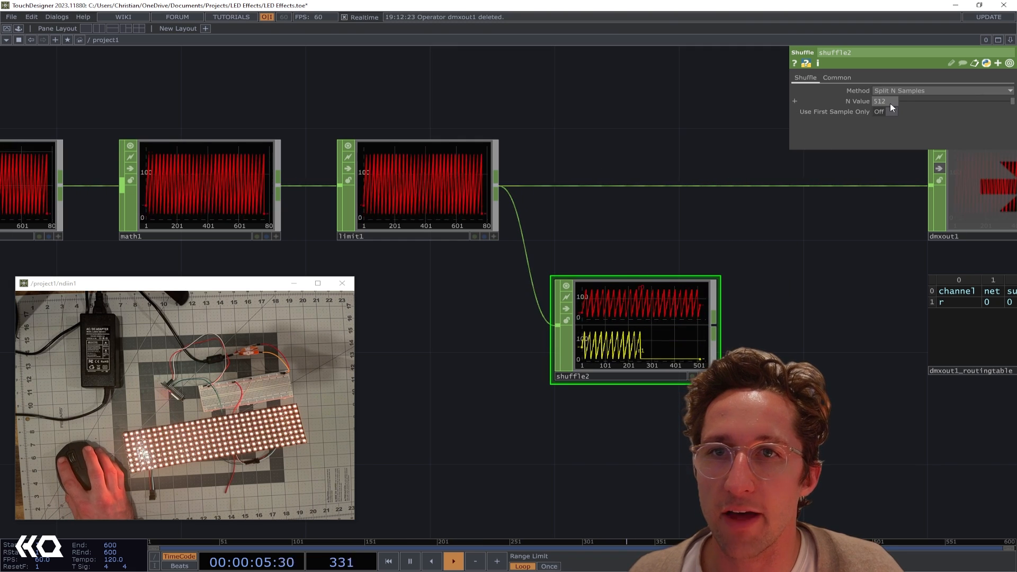
scroll(643, 368, "up", 2)
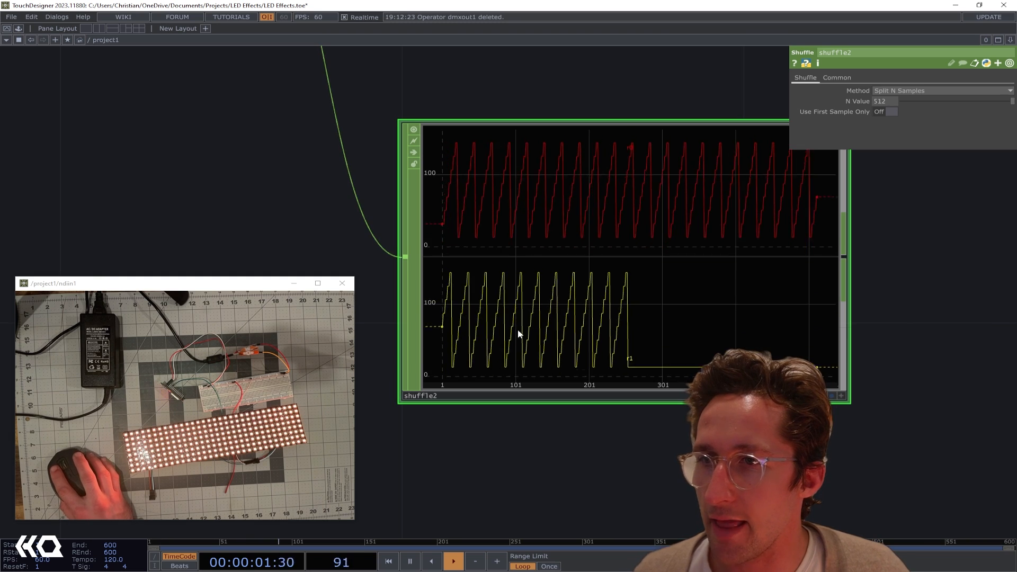
scroll(484, 300, "down", 3)
scroll(485, 298, "down", 2)
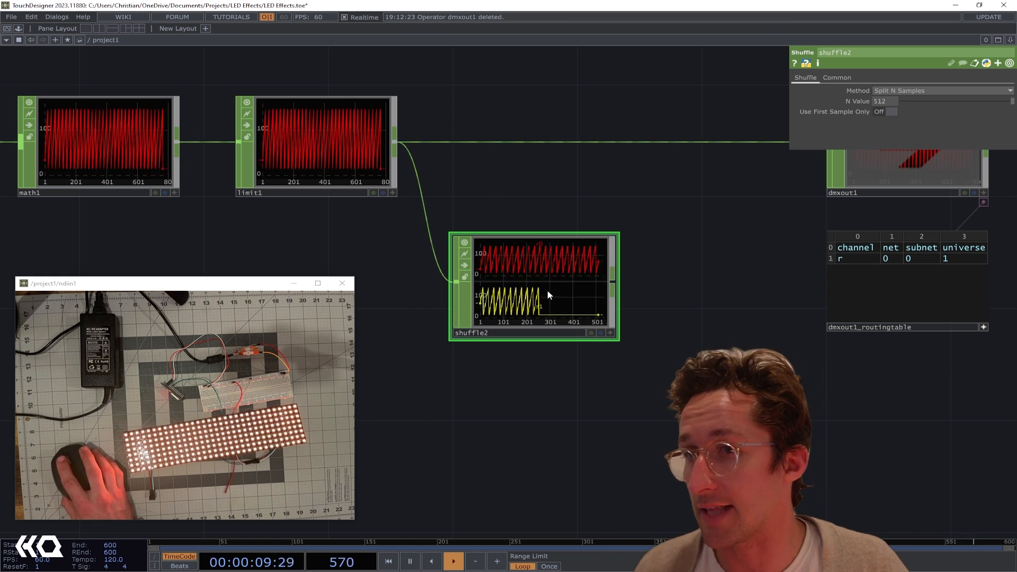
Connect shuffle2's output to dmxout1 and move shuffle2 up into the gap between limit1 and dmxout1
left_click_drag(666, 255, 540, 269)
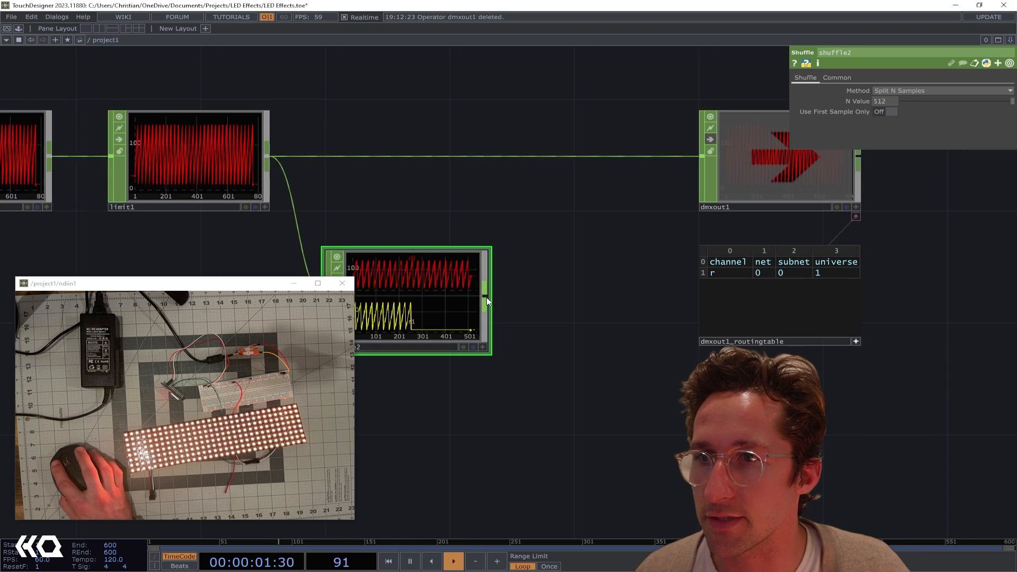
left_click_drag(486, 297, 702, 155)
left_click_drag(607, 222, 541, 220)
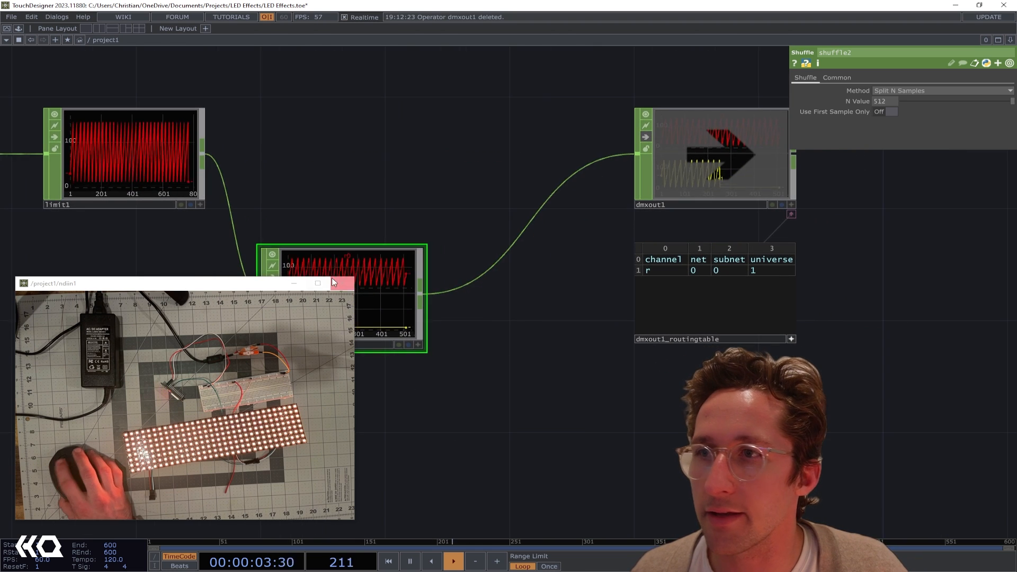
left_click_drag(331, 278, 393, 165)
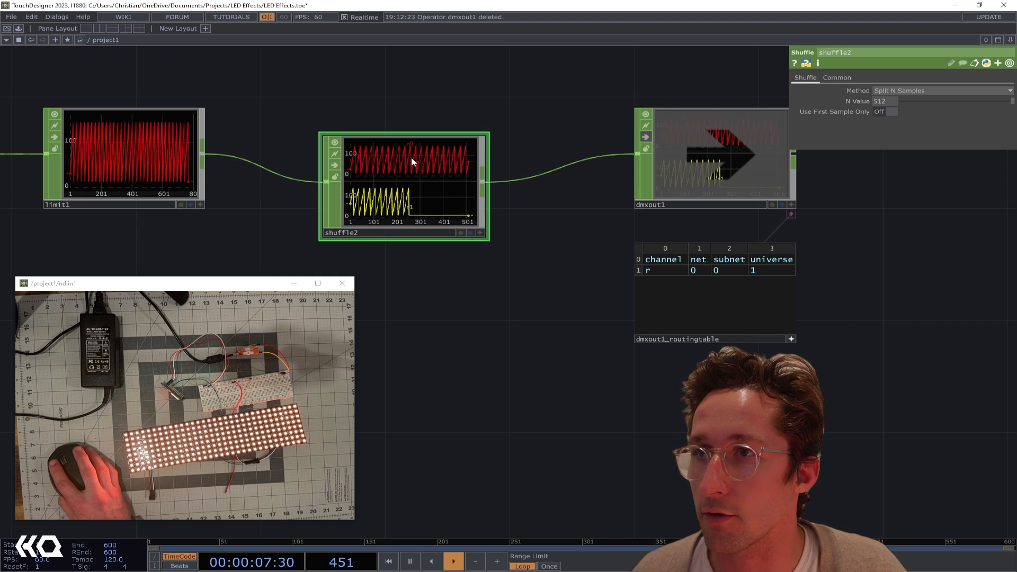
Change the channel in the routing table's first data row to r0 and append an empty row below it
scroll(638, 280, "up", 4)
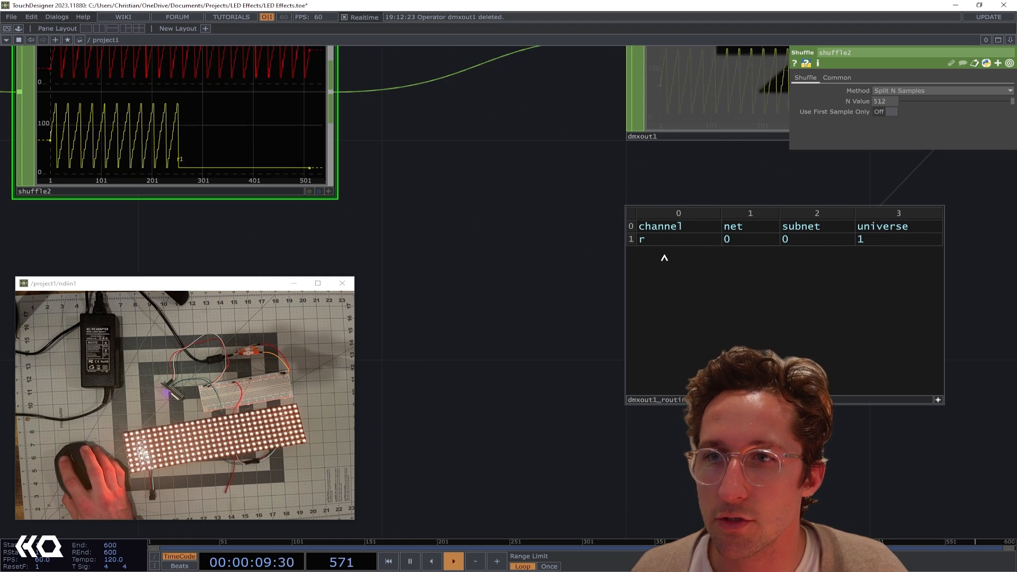
left_click(664, 242)
type("0")
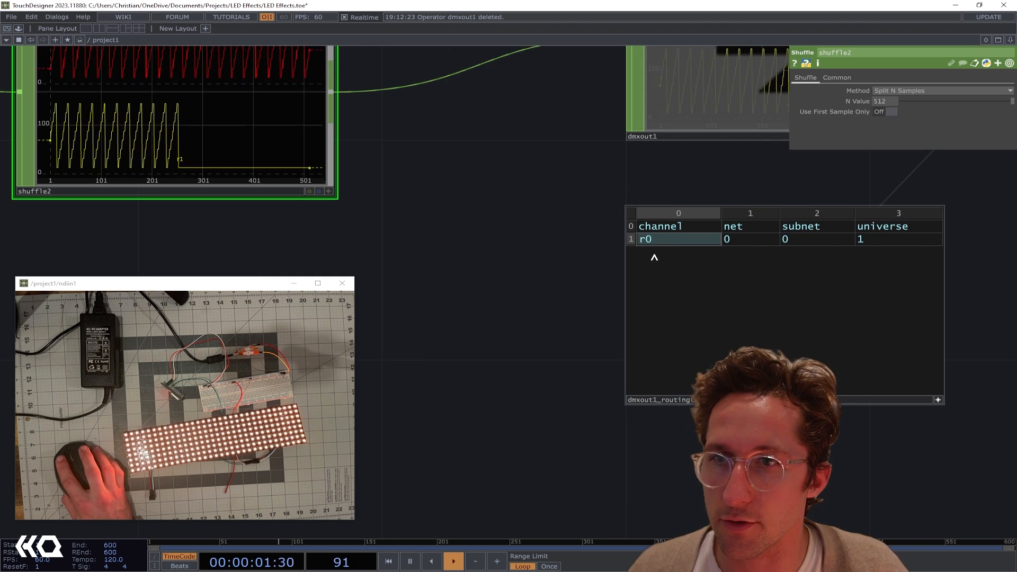
right_click(655, 257)
left_click(672, 271)
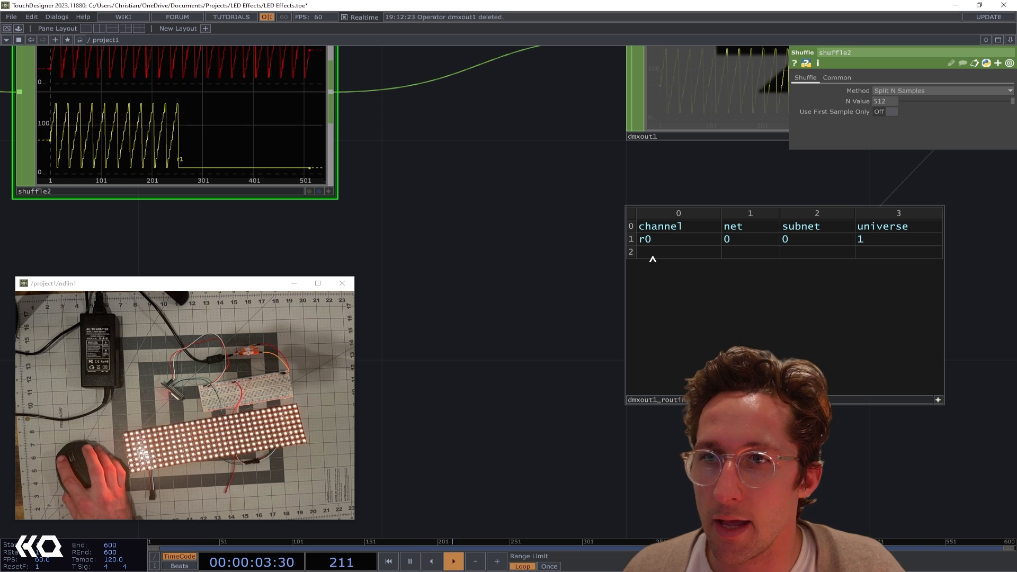
Fill the new routing table row with channel r1, net 0, subnet 0 and universe 2
left_click(653, 257)
type("r1")
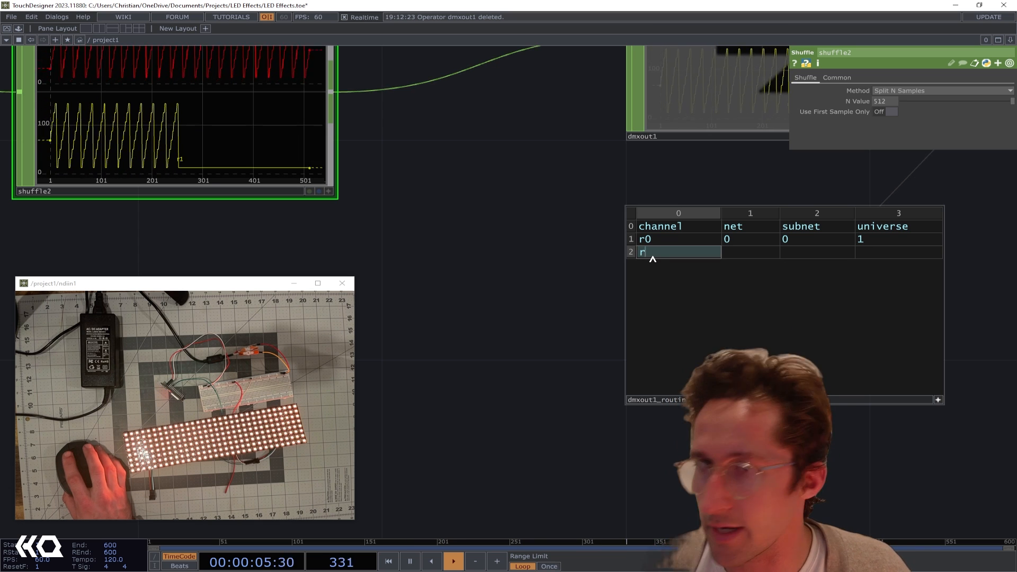
left_click(765, 253)
type("0")
left_click(798, 253)
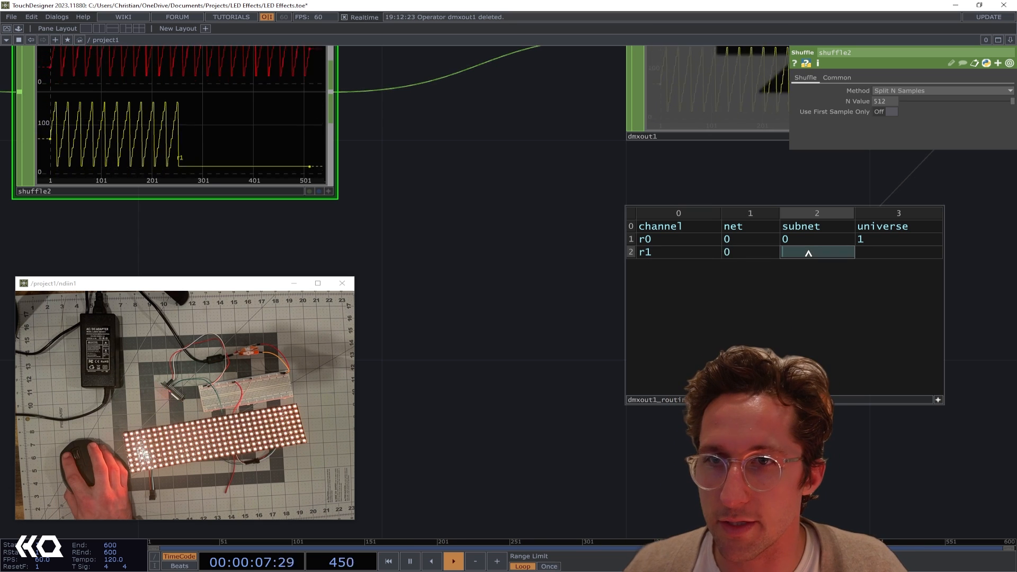
type("0")
left_click(878, 253)
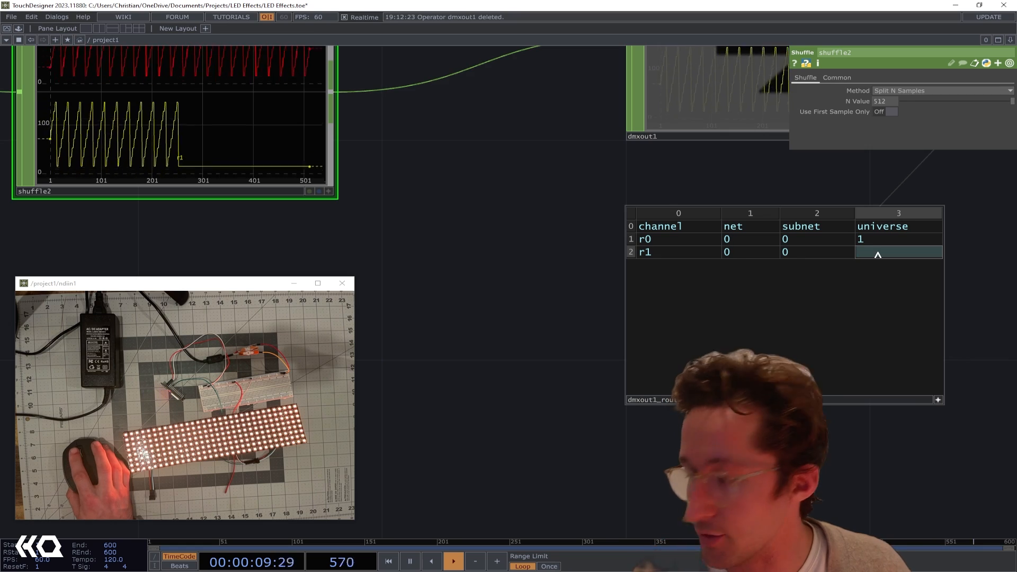
type("2")
Turn off the bypass on dmxout1 so it sends data again
left_click(495, 159)
left_click_drag(437, 145, 446, 226)
scroll(446, 226, "down", 2)
scroll(506, 159, "down", 2)
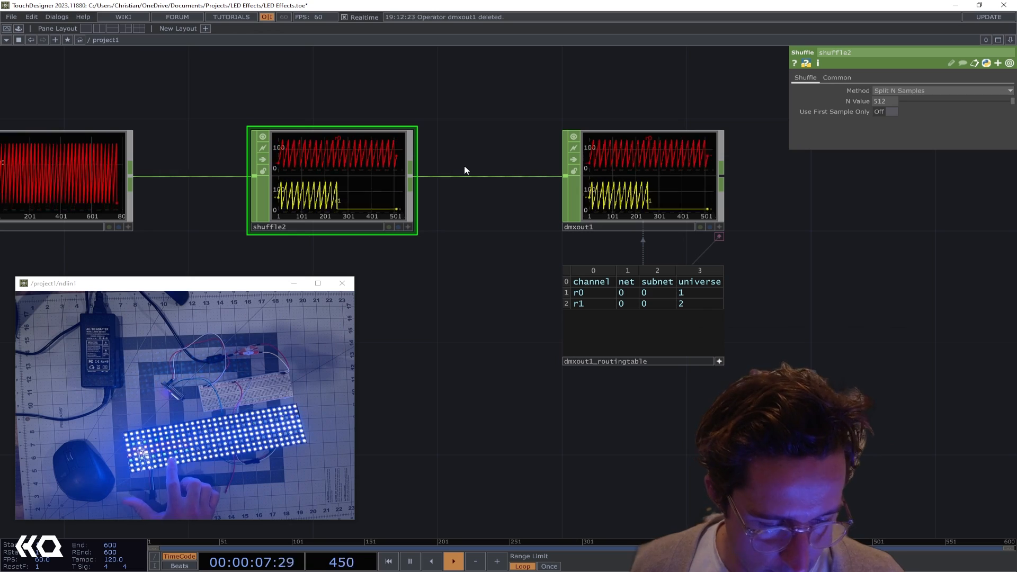
Set shuffle2's N Value to 510 samples
left_click_drag(336, 106, 590, 128)
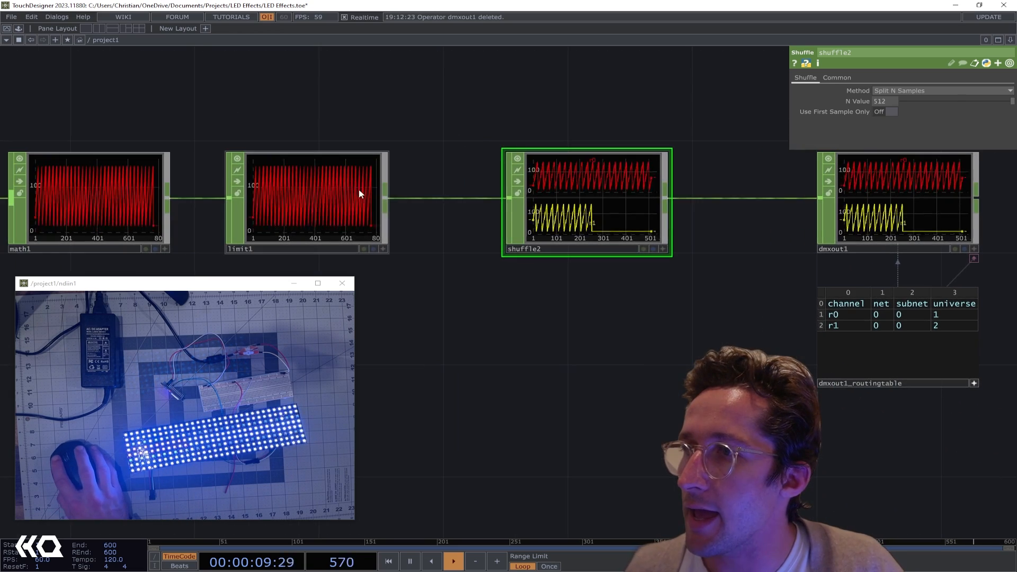
left_click(360, 193)
left_click(611, 186)
left_click(892, 100)
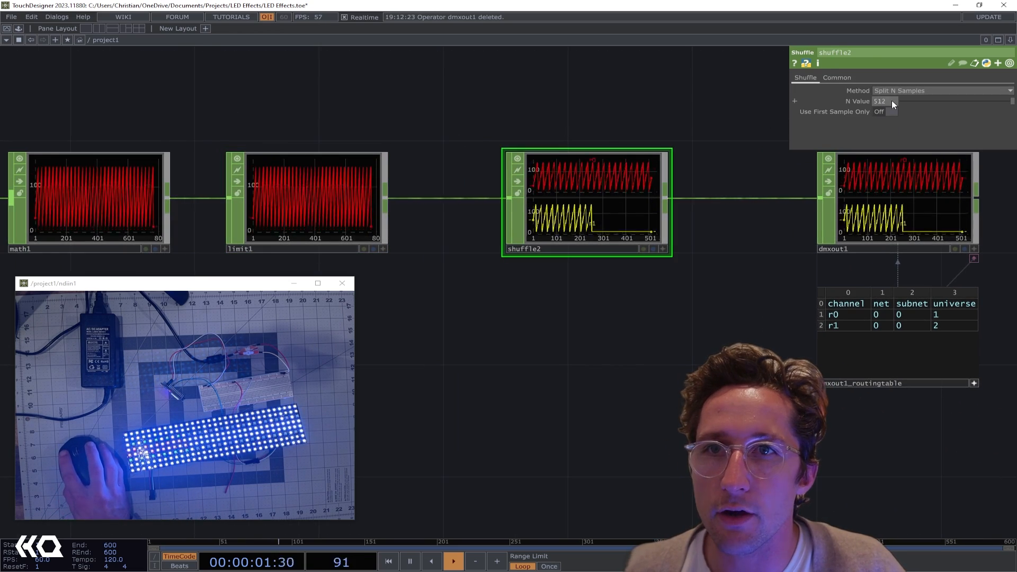
type("510")
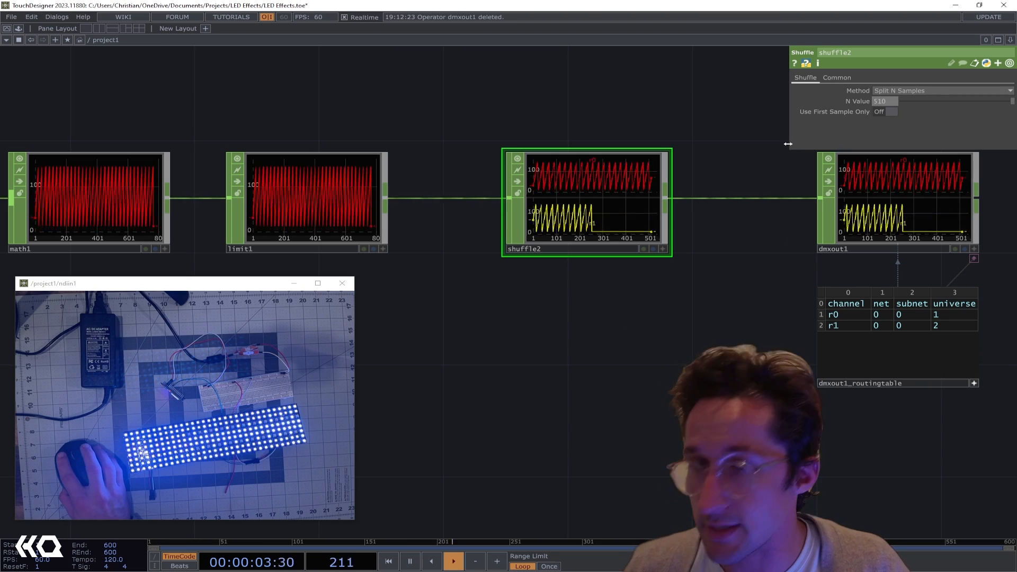
key("Return")
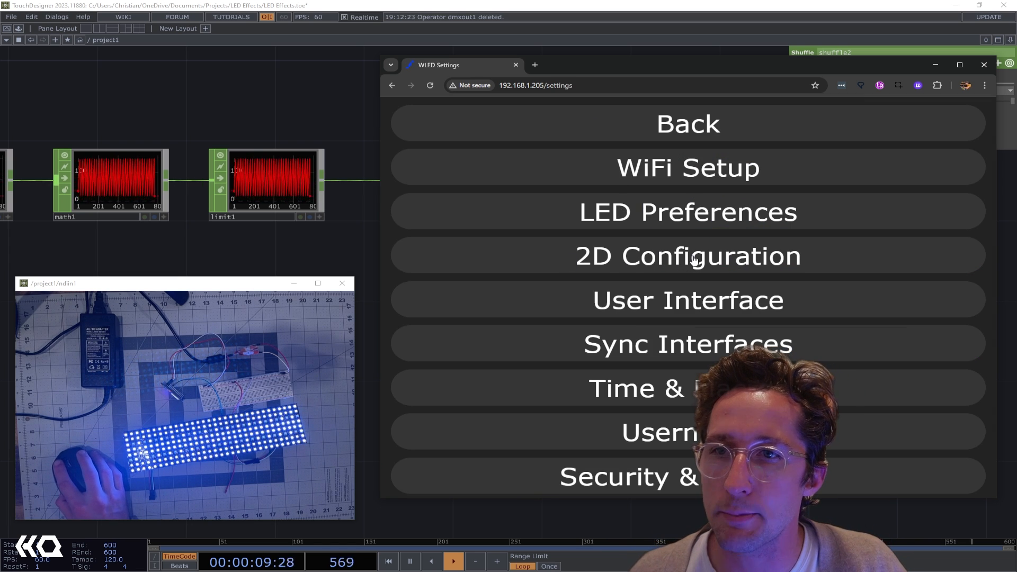
In the WLED settings page in the browser, open the 2D Configuration and set Strip or panel to 2D Matrix
left_click(634, 261)
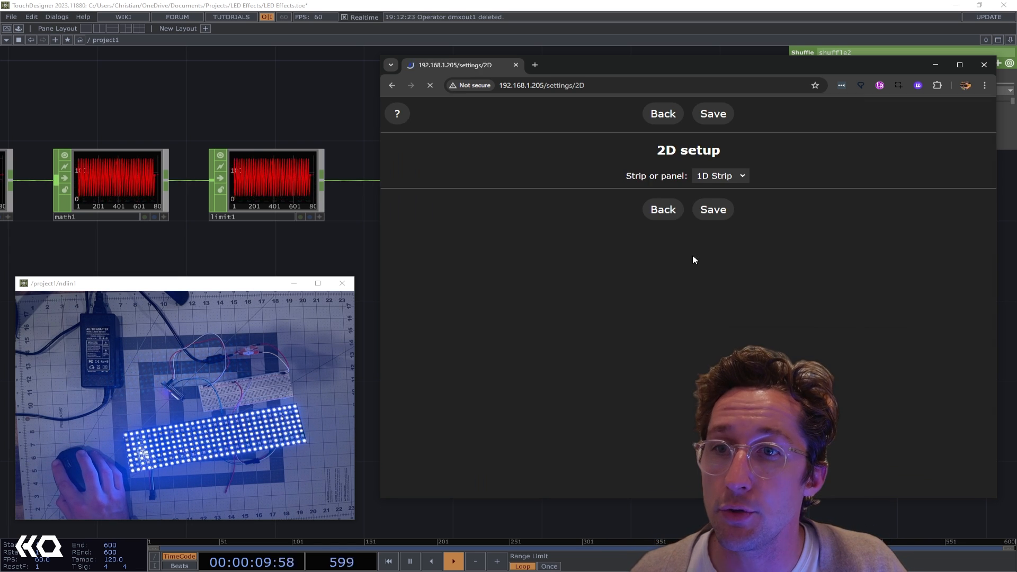
left_click(721, 176)
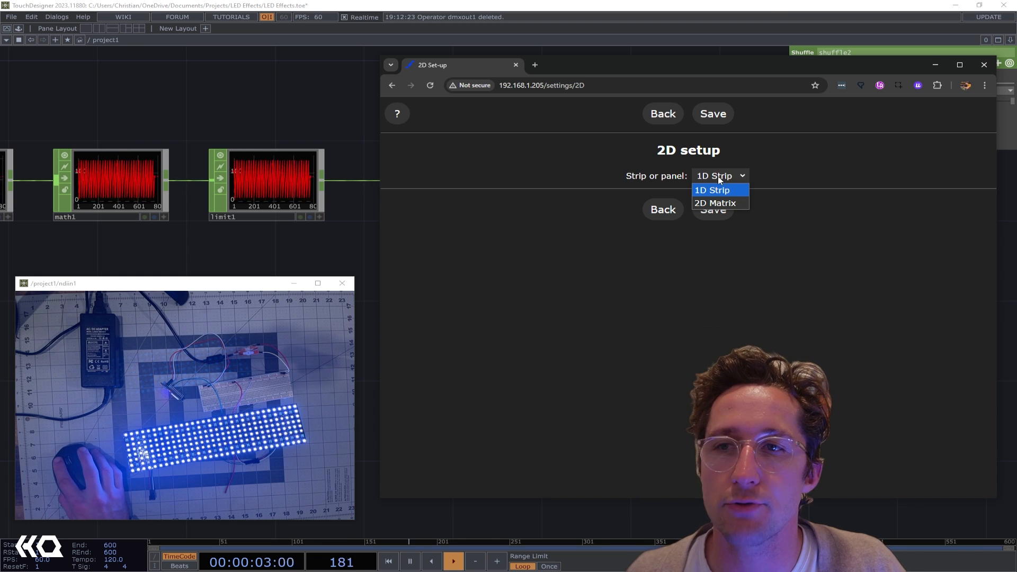
left_click(724, 204)
scroll(787, 295, "down", 2)
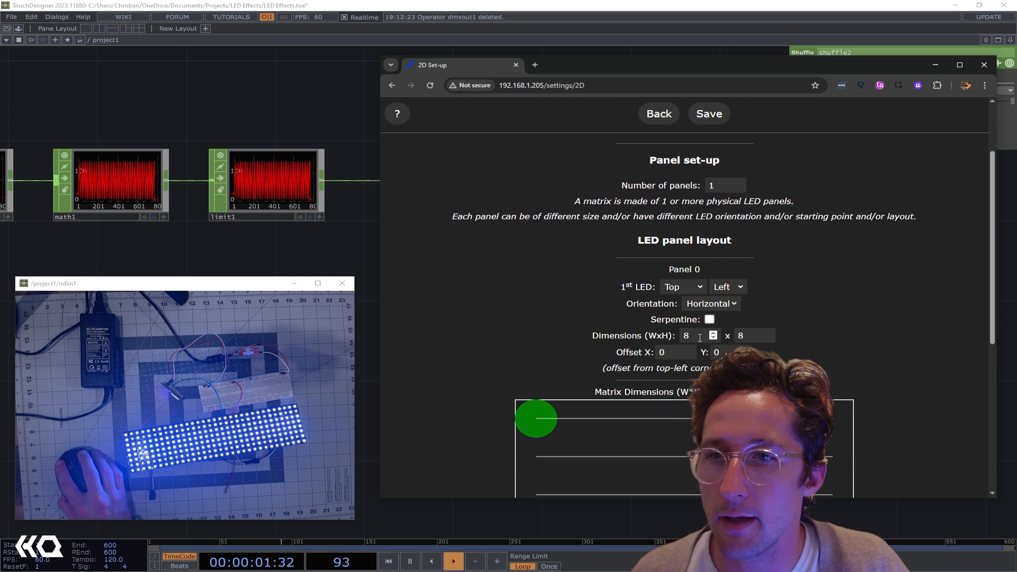
Set panel 0's dimensions to 8 x 32, enable Serpentine, and save the 2D setup
left_click_drag(753, 336, 581, 320)
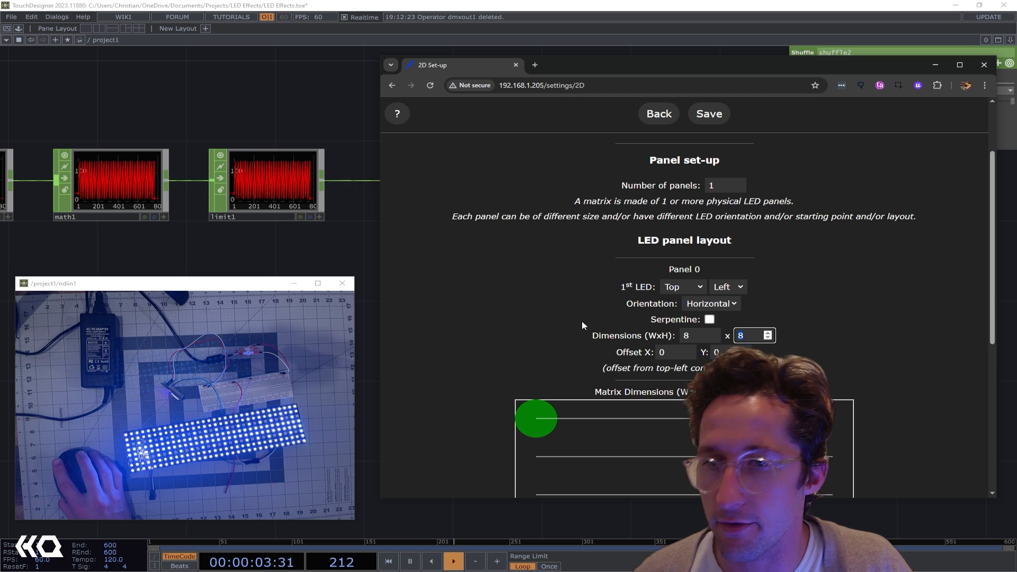
type("32")
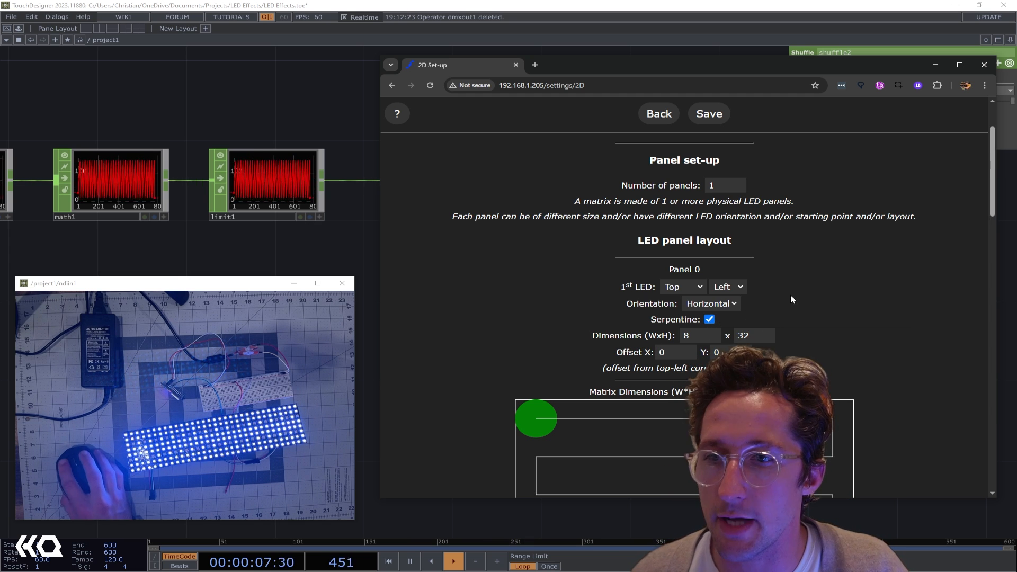
left_click(709, 114)
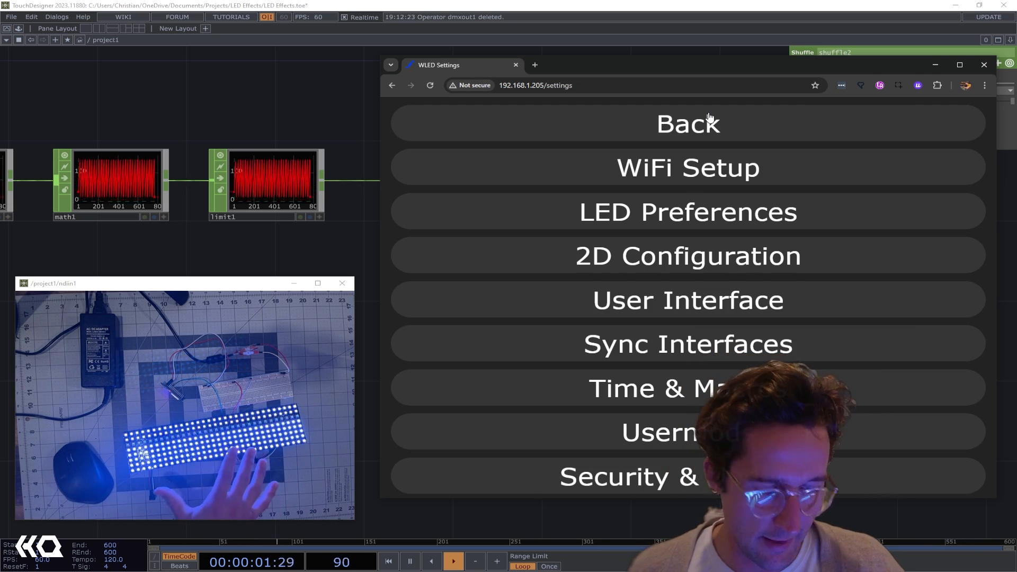
Return to the TouchDesigner network and look over the operator chain back to ramp1
left_click(211, 102)
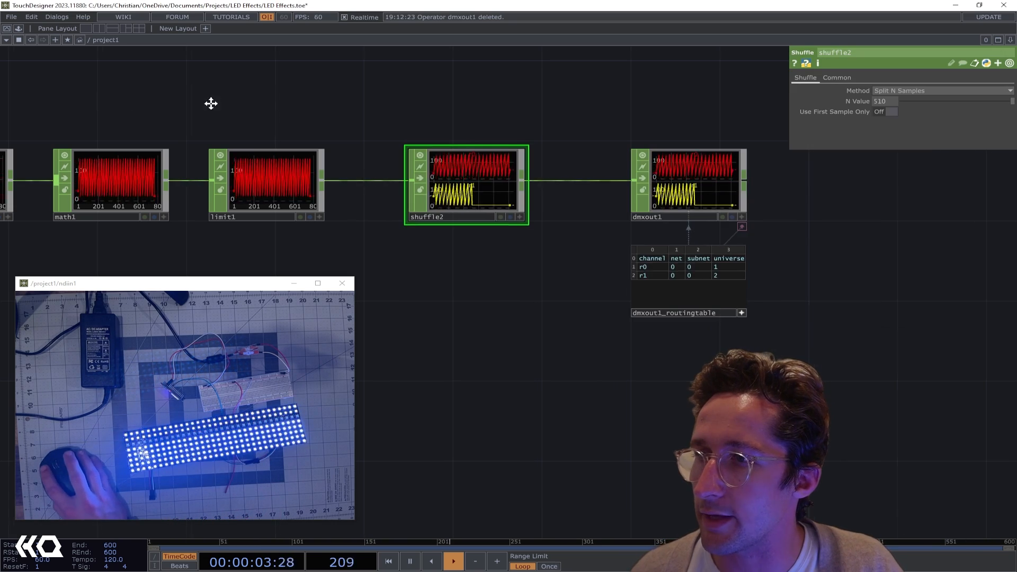
left_click_drag(211, 102, 544, 109)
middle_click_drag(544, 110, 454, 108)
scroll(454, 109, "down", 3)
scroll(132, 195, "up", 4)
left_click_drag(319, 152, 355, 231)
scroll(273, 174, "up", 2)
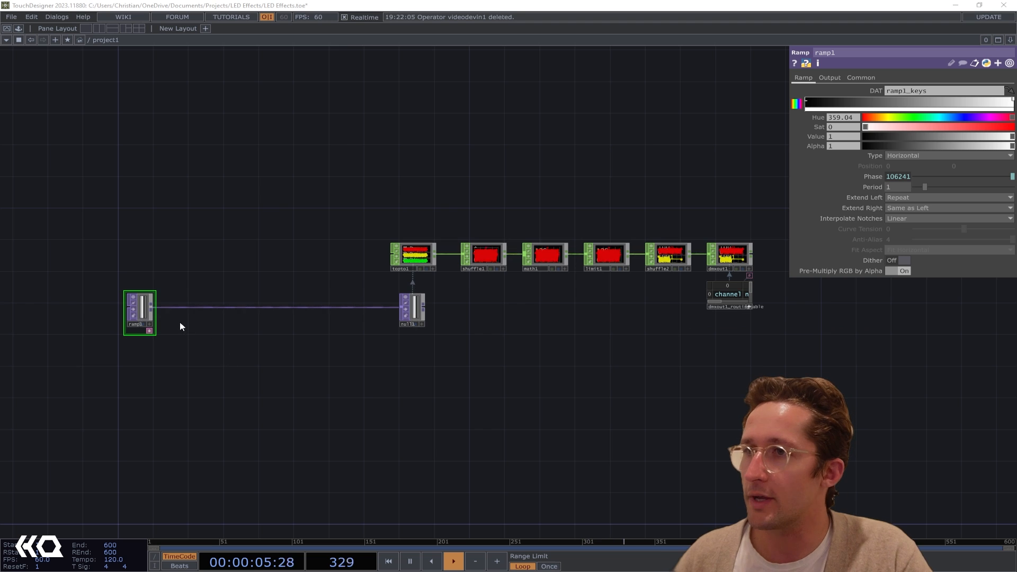
scroll(179, 324, "up", 3)
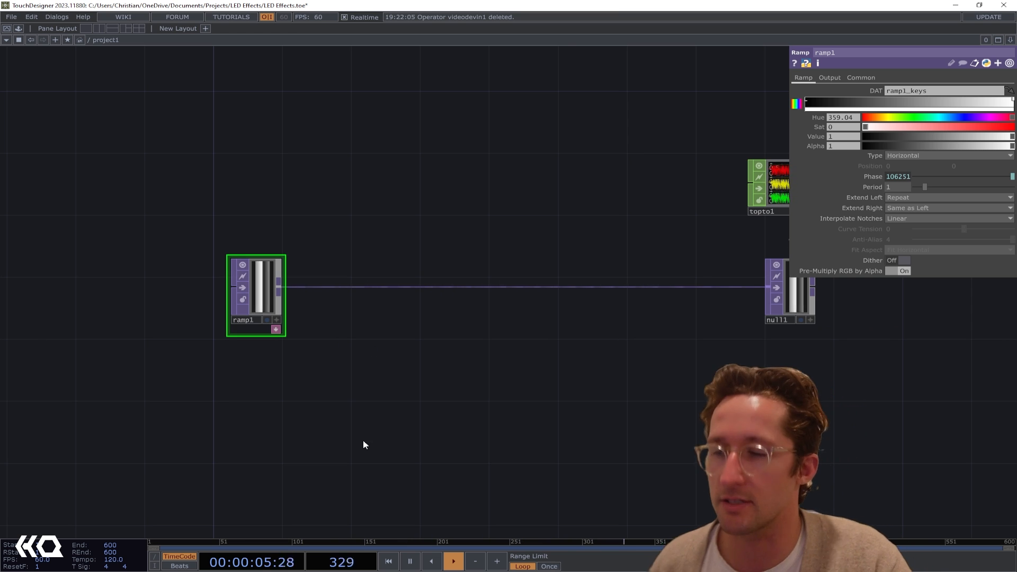
Add a Video Device In TOP below ramp1 and set its device to HD Camera
left_click_drag(243, 480, 340, 400)
key("Tab")
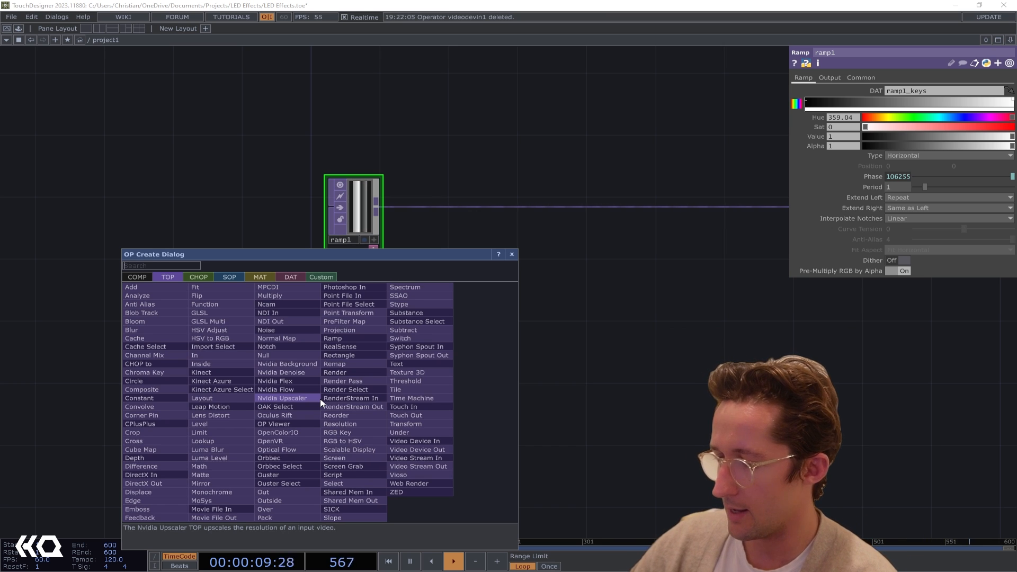
type("dev")
left_click(419, 441)
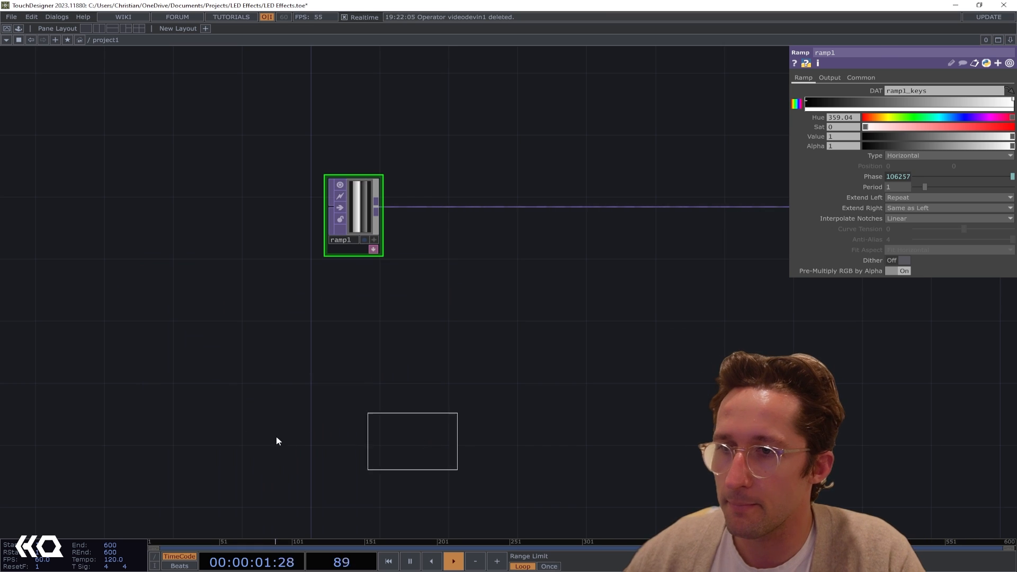
left_click(251, 446)
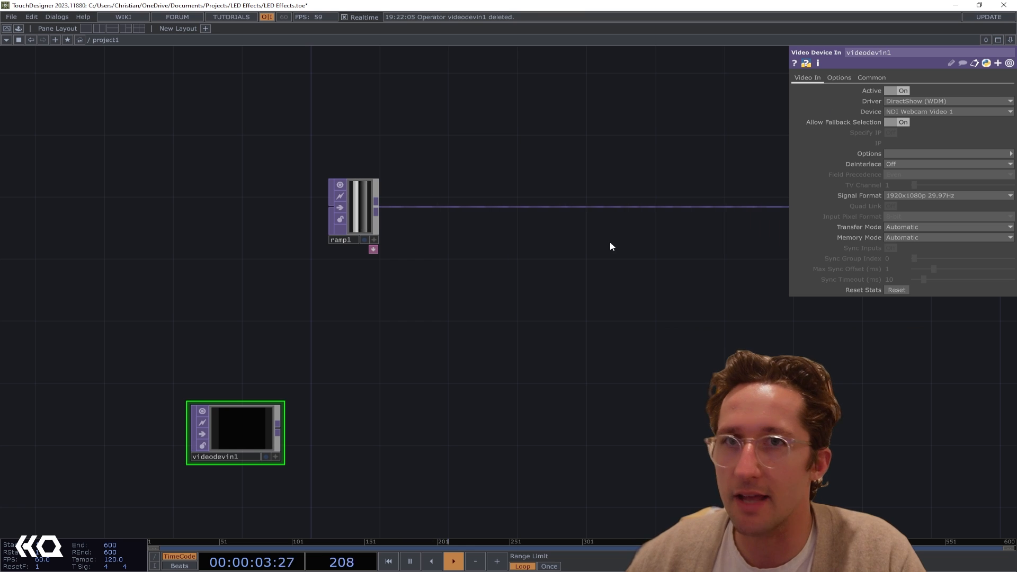
left_click(920, 112)
left_click(906, 160)
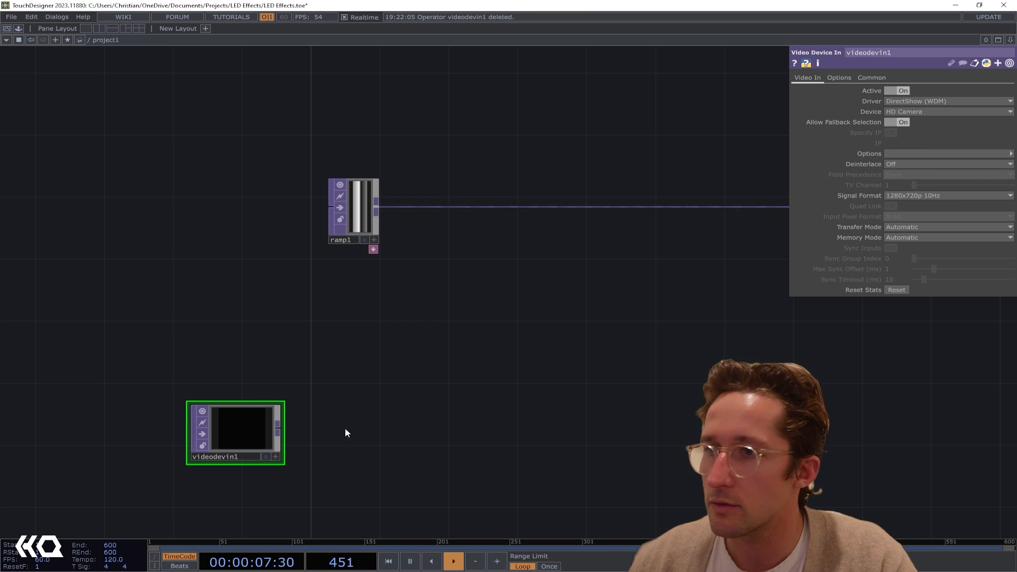
Feed videodevin1 into a new Nvidia Background TOP and place that node lower than the camera node
left_click_drag(345, 429, 371, 356)
left_click_drag(227, 365, 210, 397)
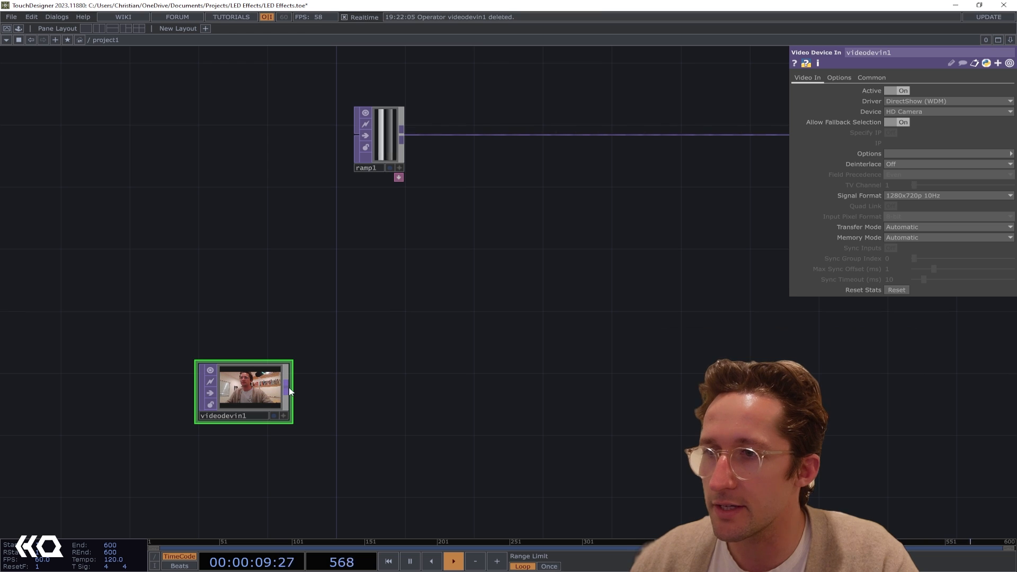
left_click_drag(286, 386, 380, 317)
type("nvi")
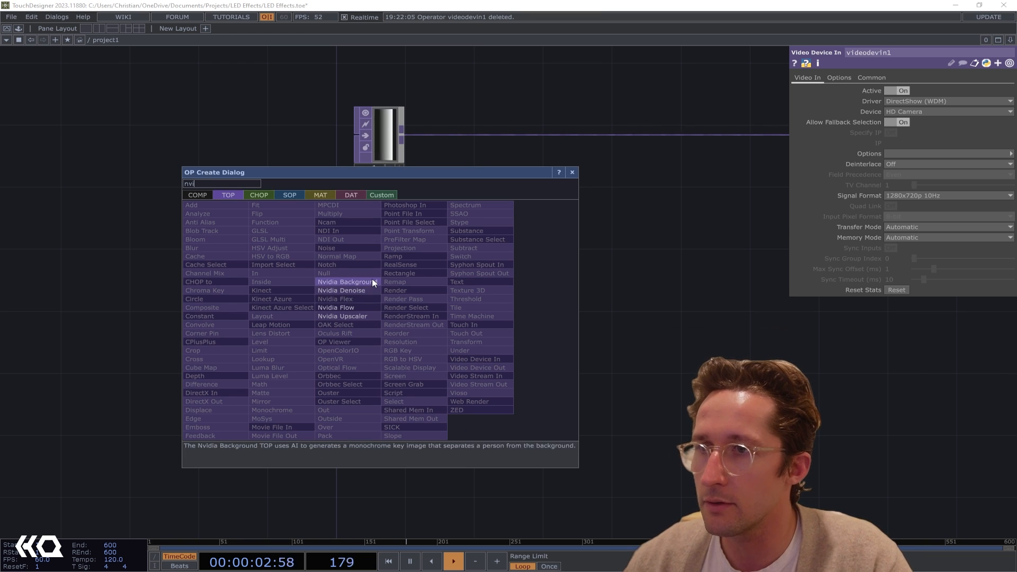
left_click(345, 282)
left_click(413, 316)
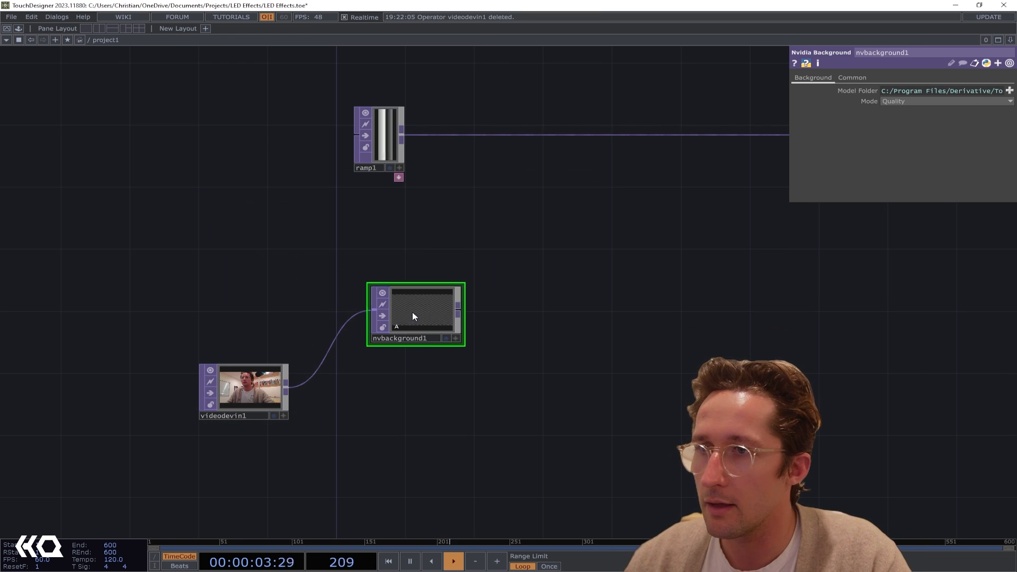
scroll(443, 338, "up", 2)
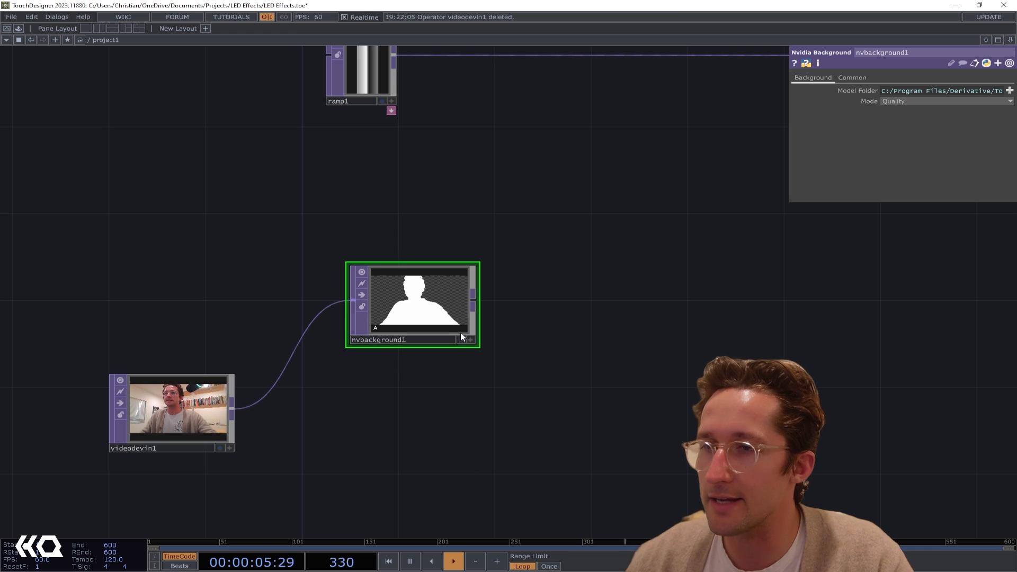
left_click_drag(408, 307, 406, 482)
left_click_drag(474, 340, 465, 166)
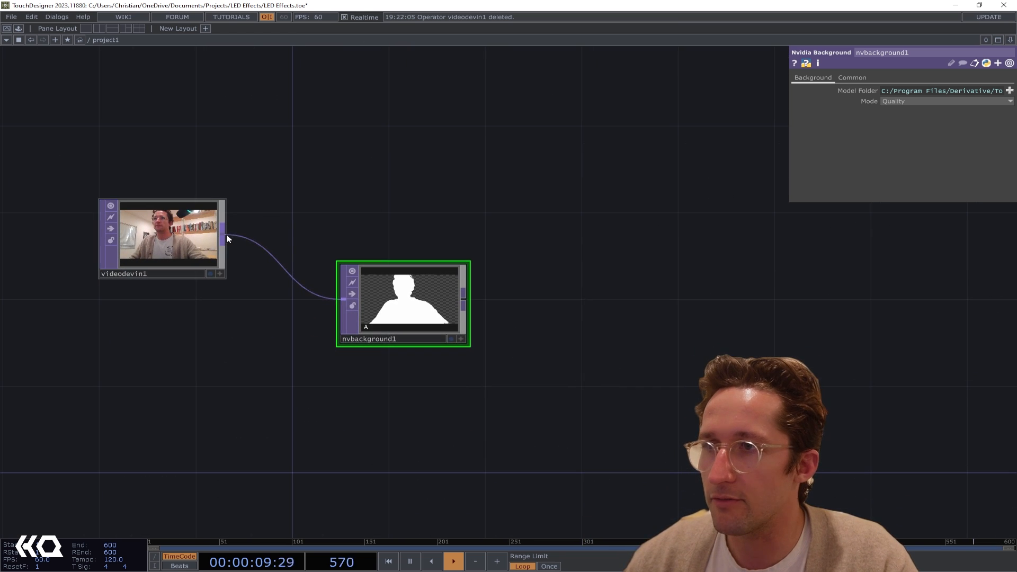
Add a Matte TOP with videodevin1 as its first input and nvbackground1 as its matte input, moving nvbackground1 further down
left_click(615, 181)
type("matt")
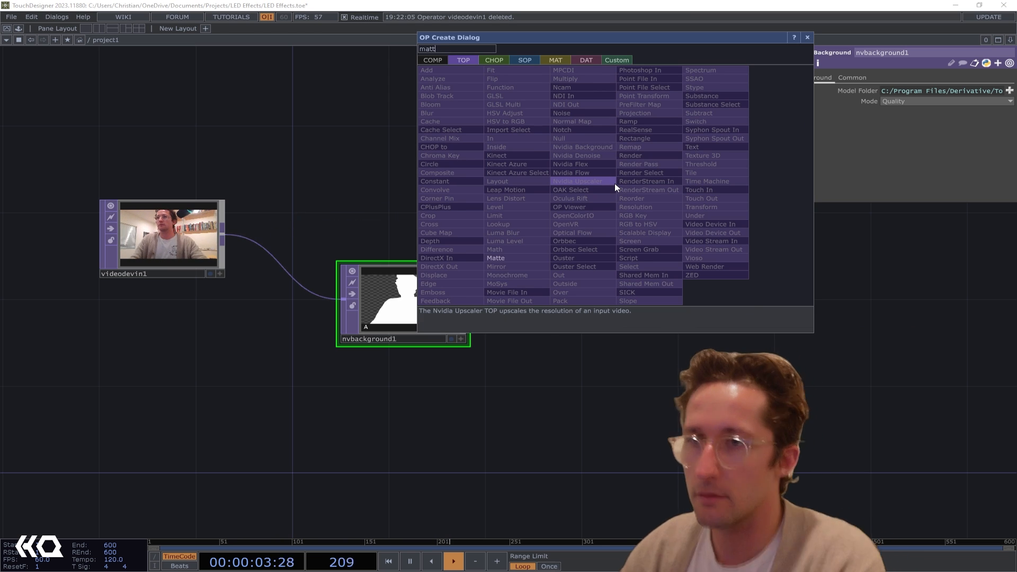
left_click(522, 260)
left_click(576, 203)
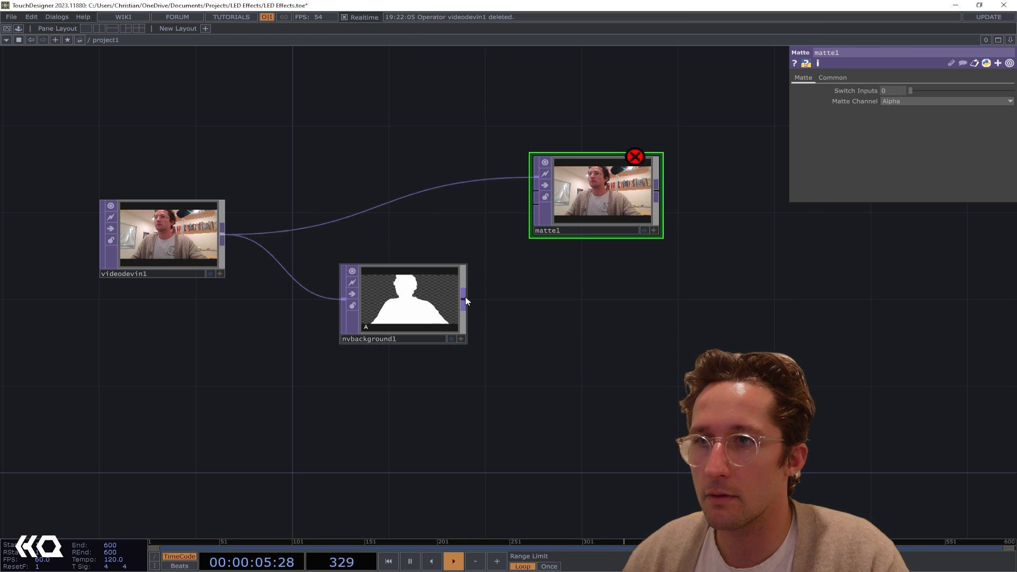
left_click_drag(373, 309, 300, 395)
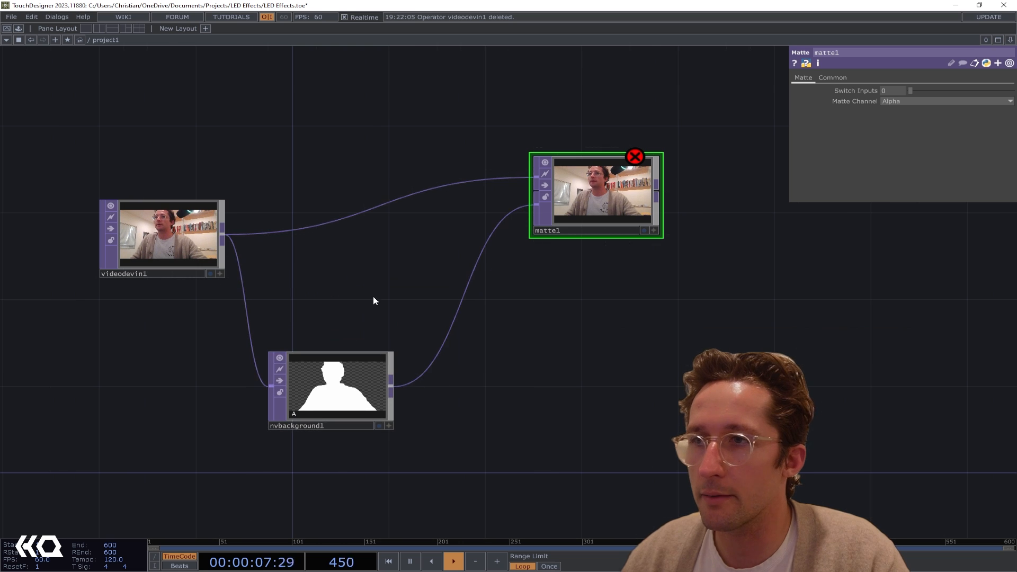
Add a Constant TOP as the Matte's second input and set its alpha to 0
key("Tab")
type("const")
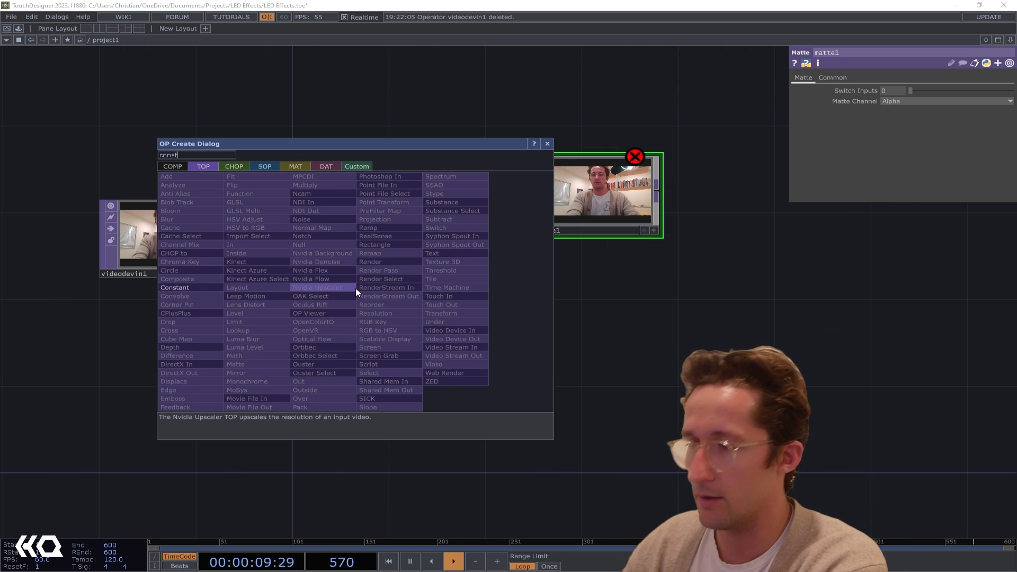
left_click(177, 287)
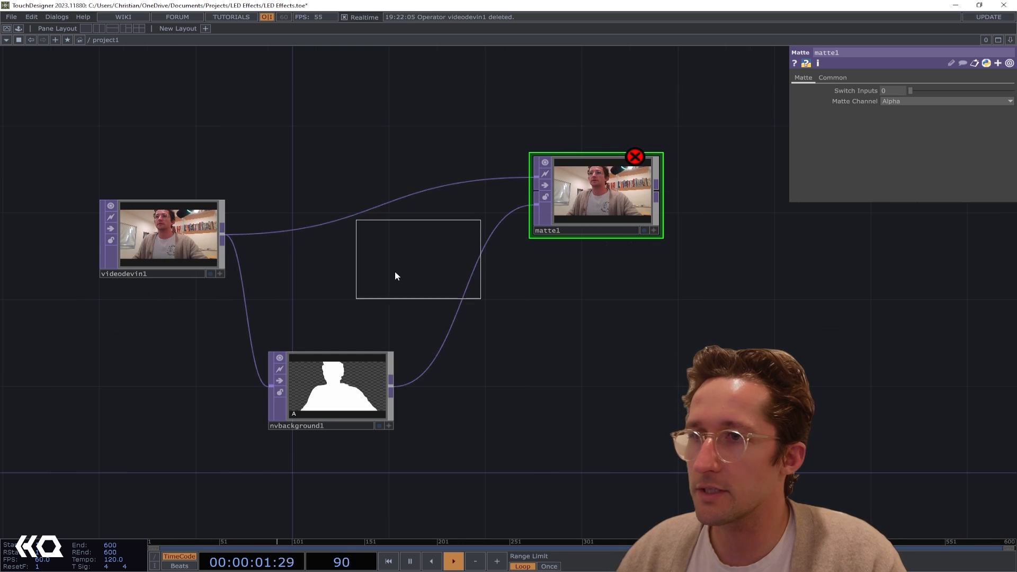
left_click(350, 286)
left_click_drag(414, 281, 536, 191)
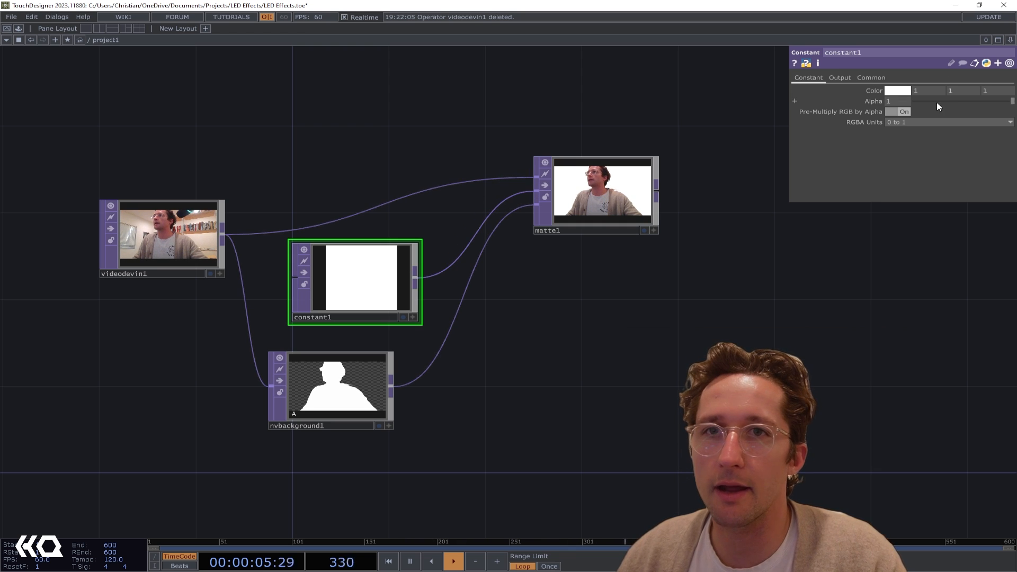
left_click_drag(936, 102, 679, 118)
Rearrange matte1, constant1 and nvbackground1 so the webcam, constant and mask inputs are laid out clearly
left_click_drag(655, 356, 532, 363)
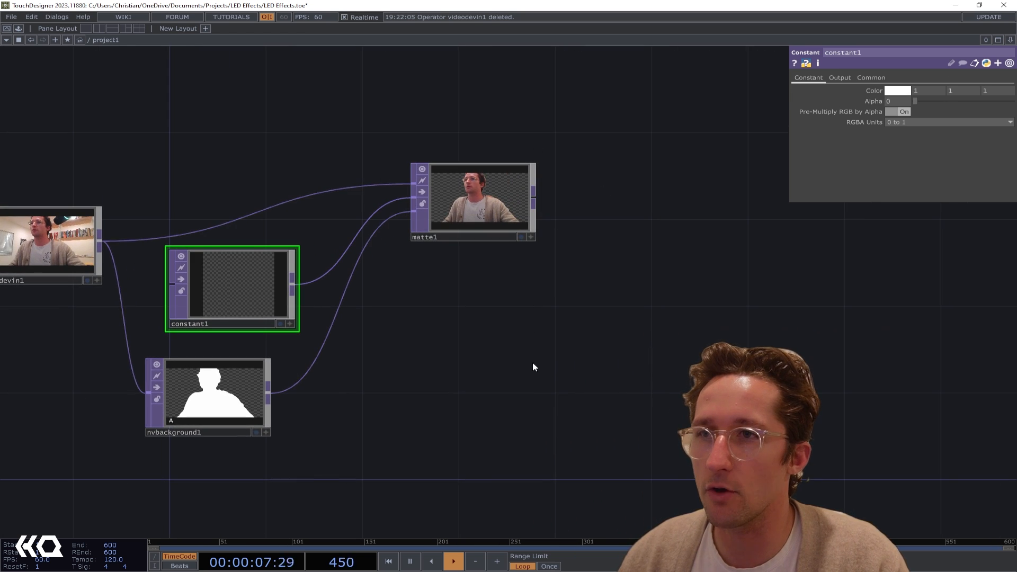
left_click_drag(476, 192, 500, 213)
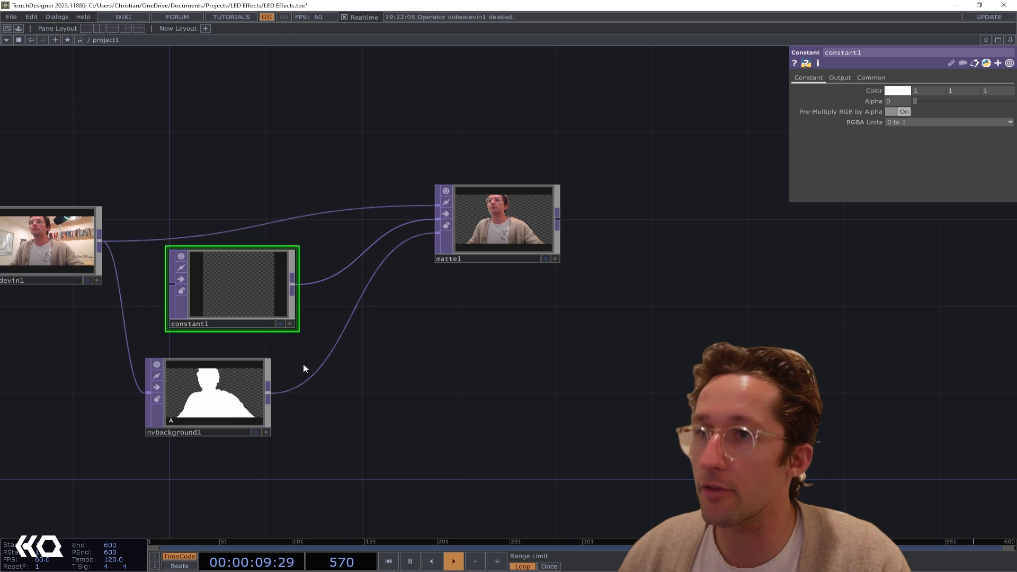
right_click_drag(336, 438, 205, 284)
left_click_drag(203, 279, 251, 366)
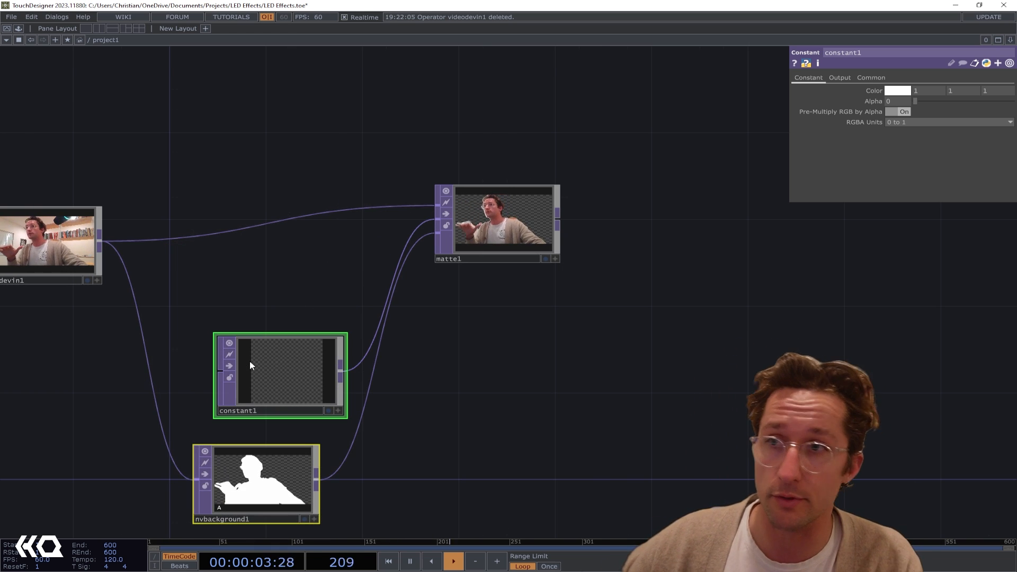
left_click(250, 366)
left_click_drag(250, 365, 226, 344)
left_click_drag(654, 256, 652, 243)
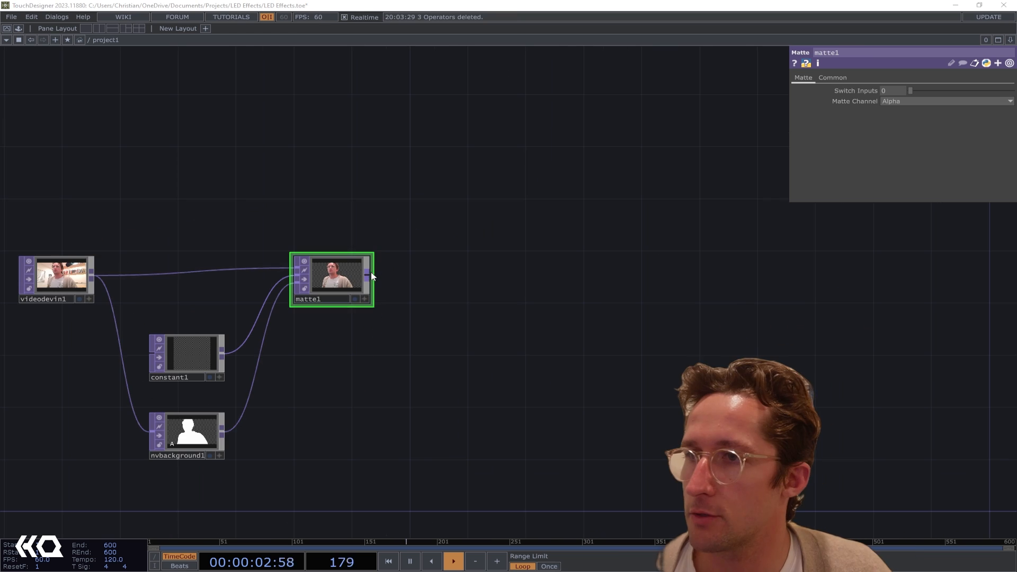
Append a Fit TOP to the output of matte1
left_click_drag(370, 276, 460, 276)
type("fit")
key("Return")
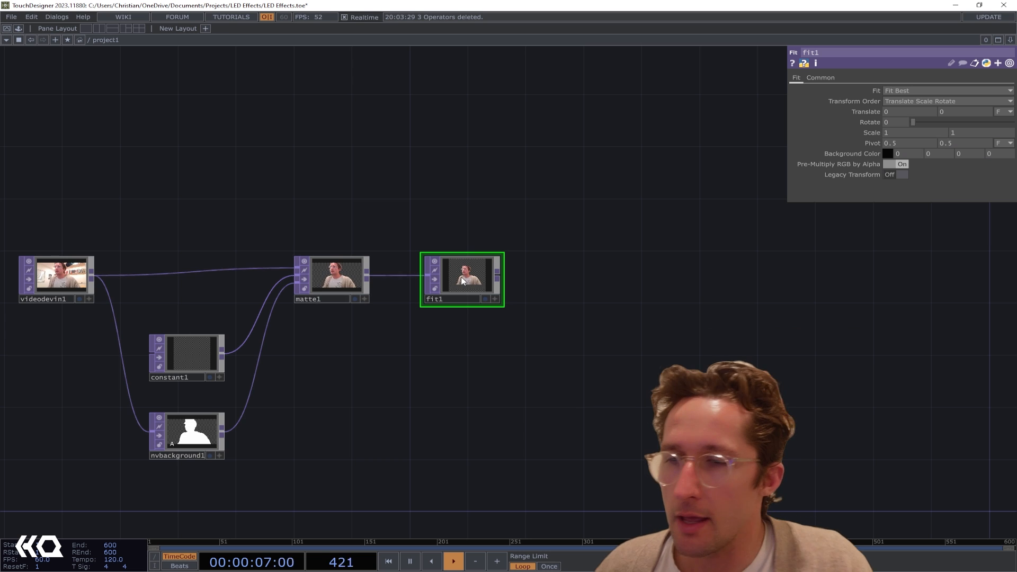
Set fit1's custom output resolution to 8 x 32 and look closely at its downscaled image
scroll(461, 277, "up", 2)
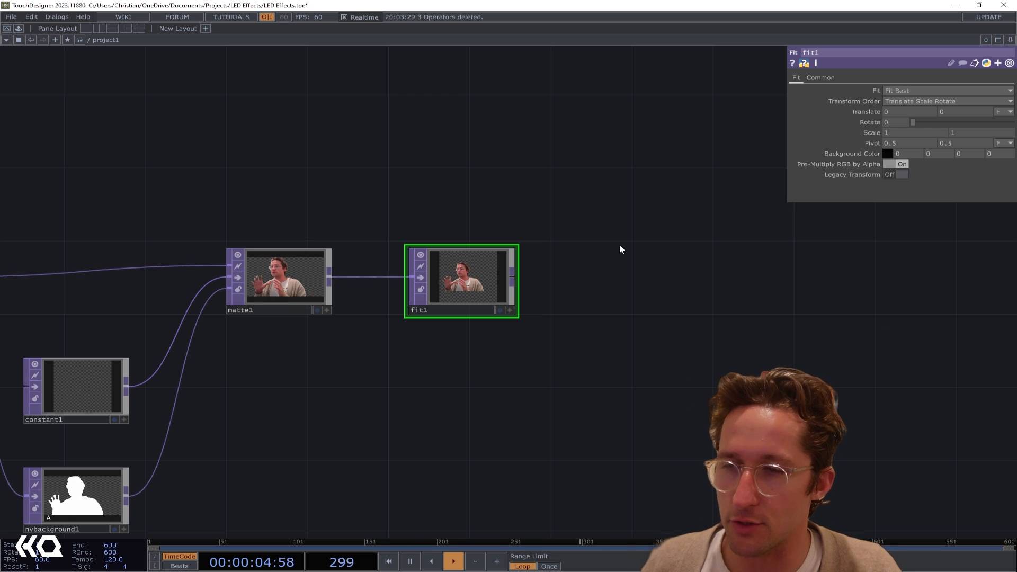
left_click(822, 77)
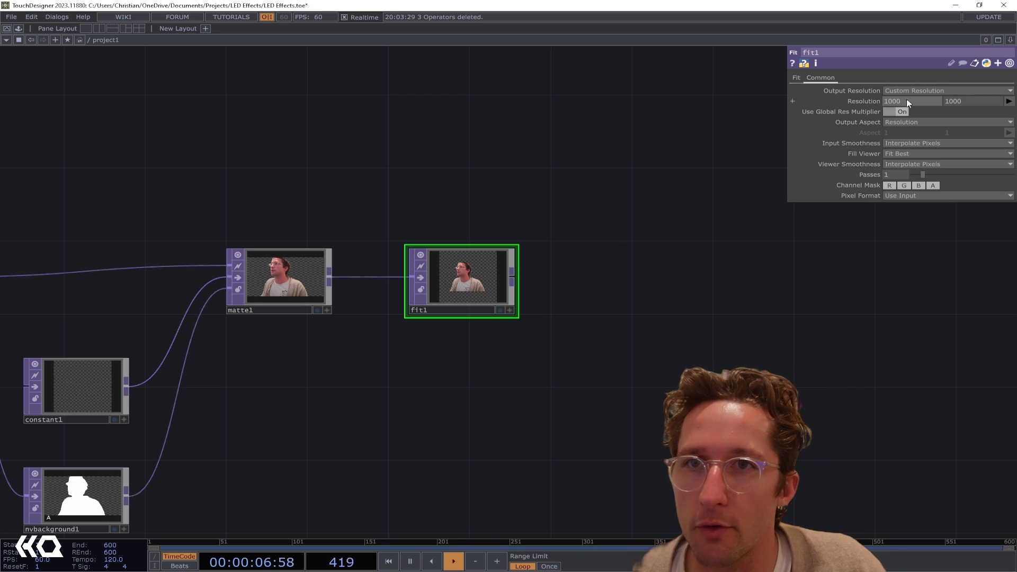
left_click(895, 101)
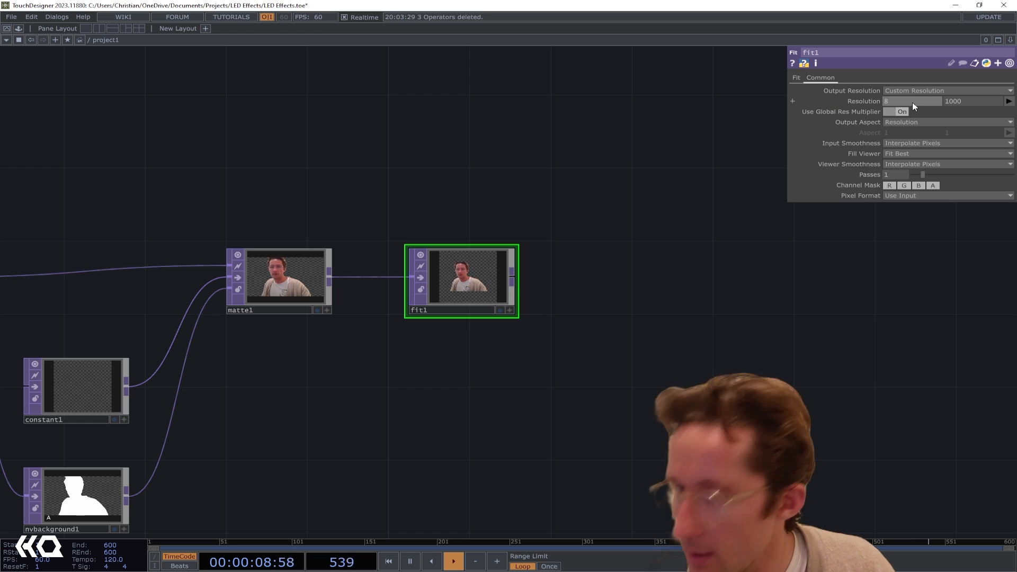
type("8")
key("Return")
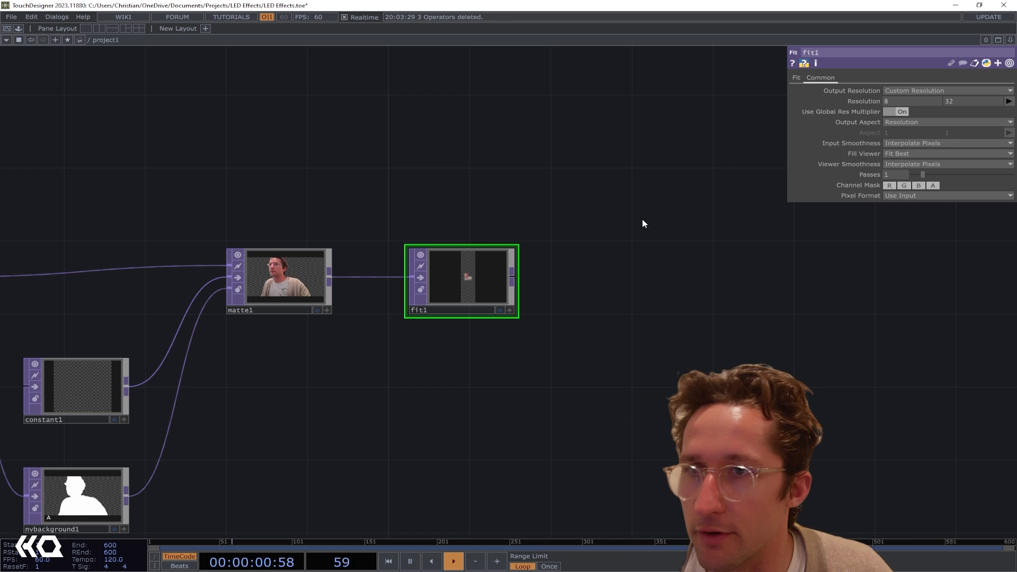
scroll(431, 275, "up", 5)
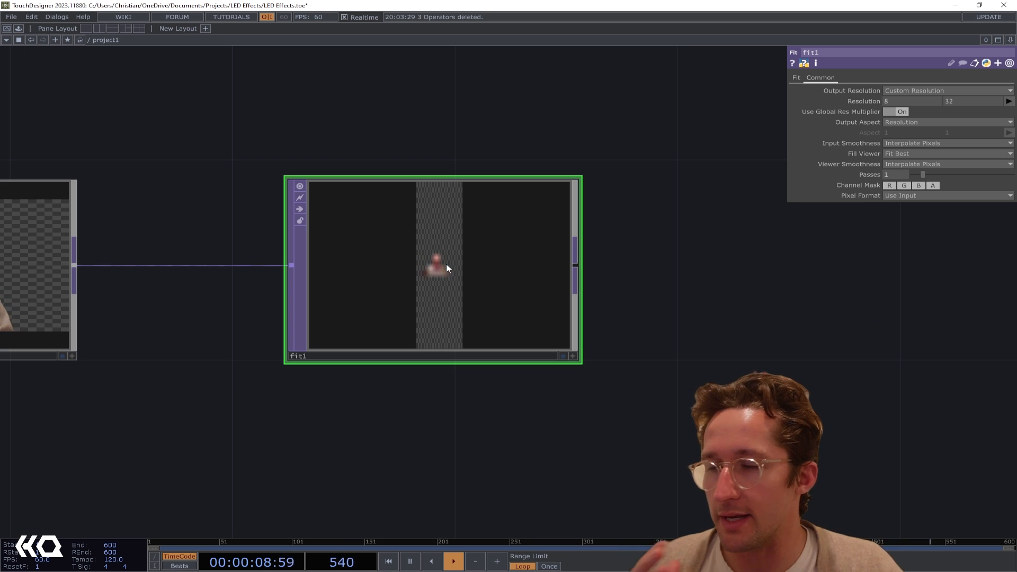
Move fit1 further along the chain and insert a second Fit TOP between matte1 and fit1, aligned in the row
left_click_drag(446, 264, 814, 274)
scroll(786, 274, "down", 4)
right_click(507, 268)
left_click(524, 257)
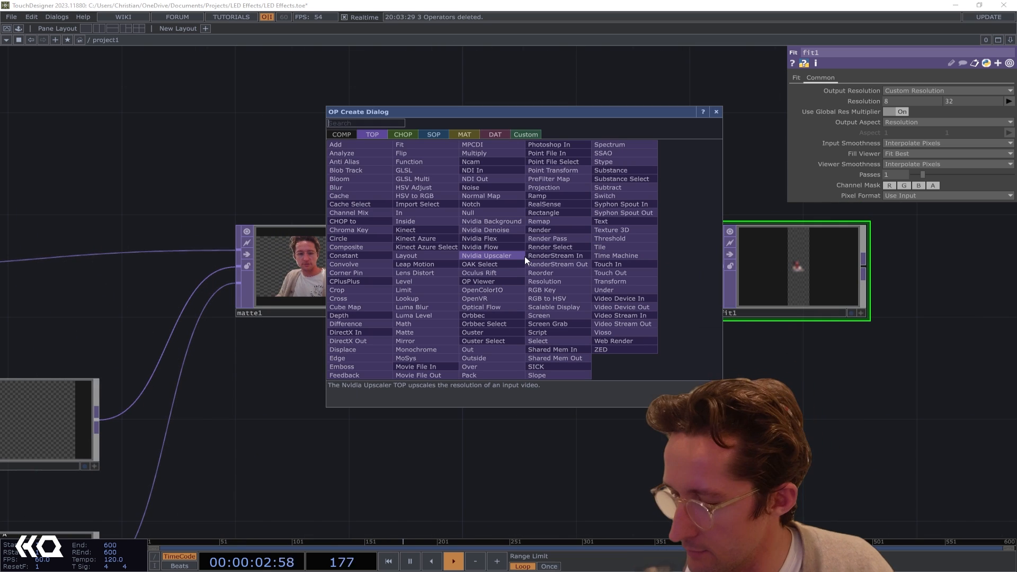
type("fit")
key("Return")
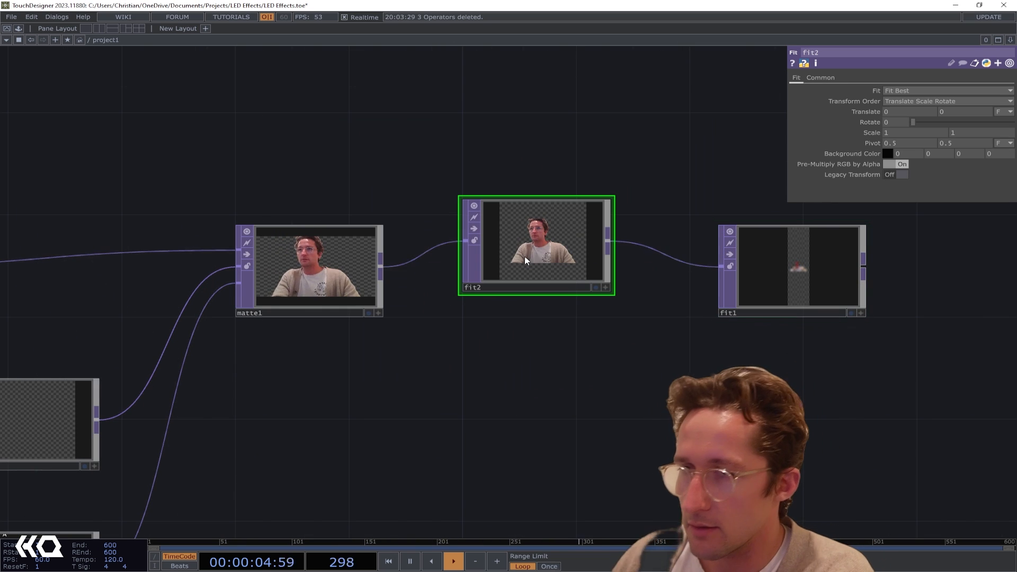
left_click_drag(525, 256, 525, 274)
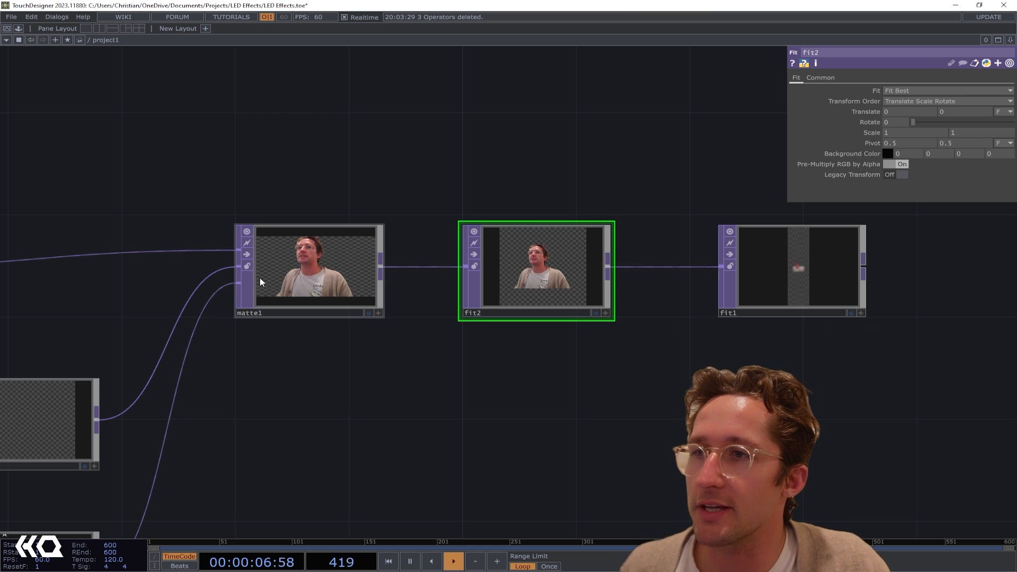
Check the operator info of matte1 and fit2, and set fit2's rotation to 90
middle_click(305, 264)
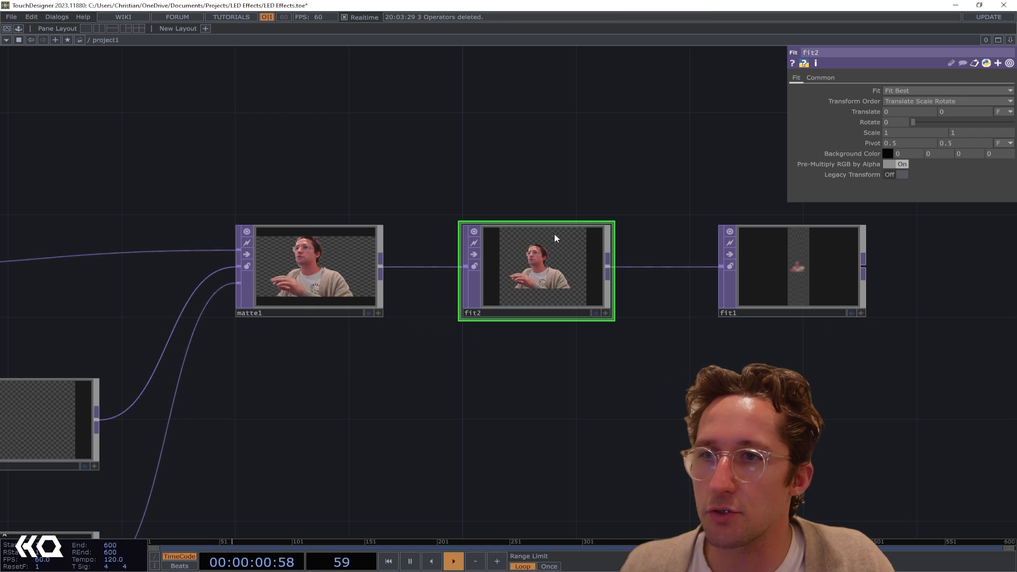
middle_click(547, 273)
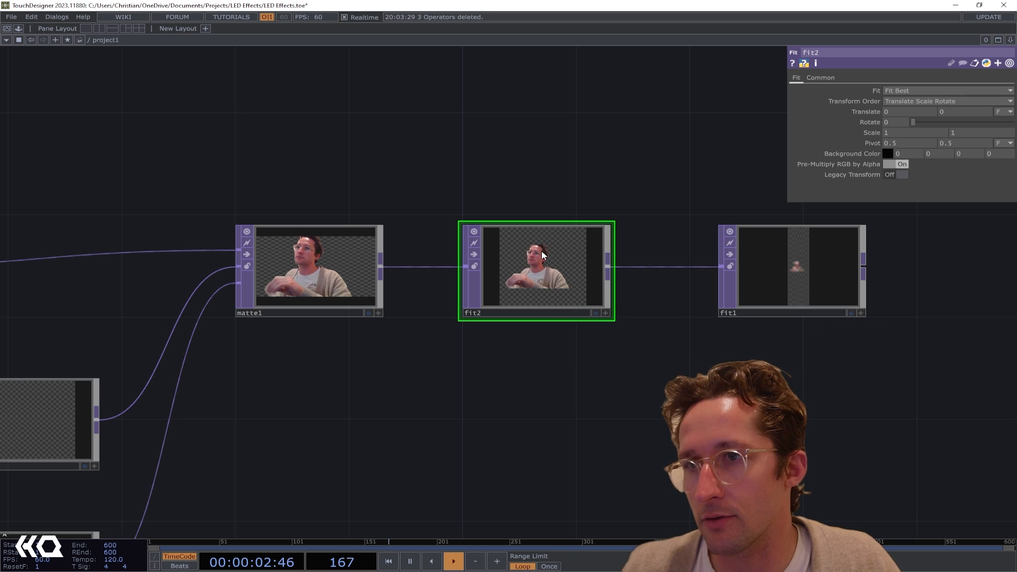
left_click_drag(920, 305, 808, 313)
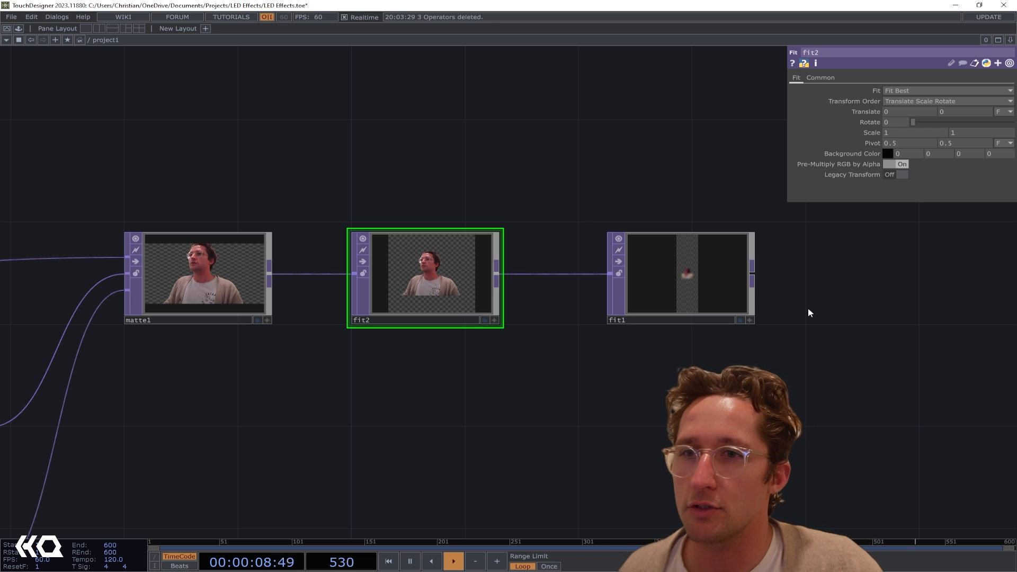
left_click_drag(809, 309, 676, 320)
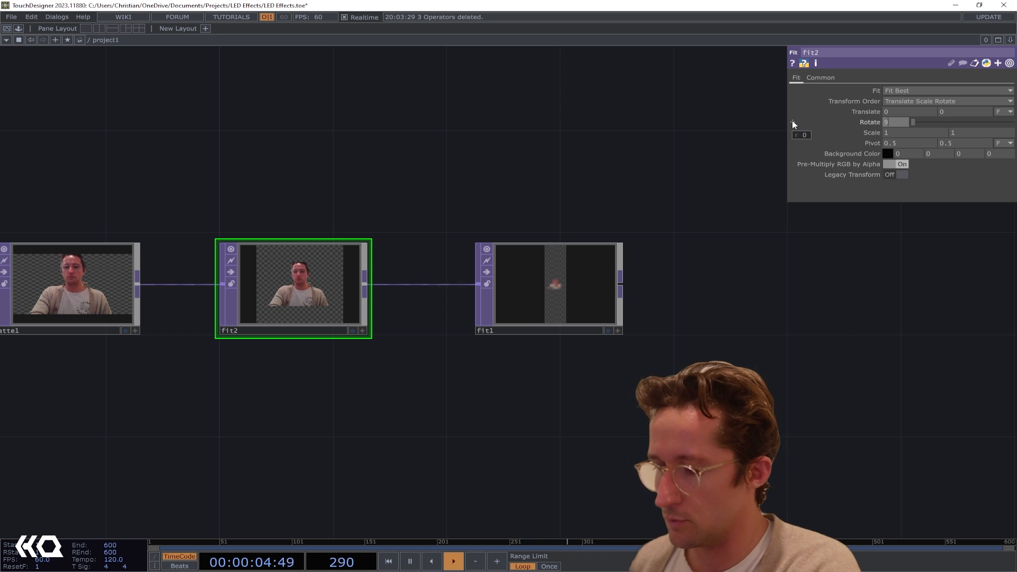
type("90")
key("Return")
Select fit1 and examine how the rotated camera image fills its 8 x 32 output
left_click_drag(593, 215, 520, 226)
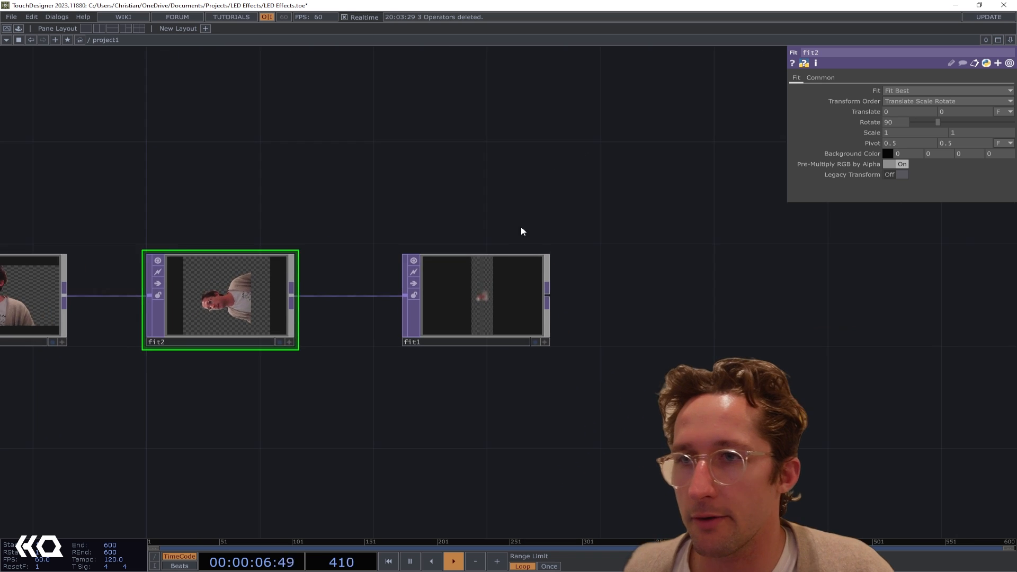
scroll(505, 251, "down", 3)
left_click(505, 281)
scroll(511, 286, "up", 5)
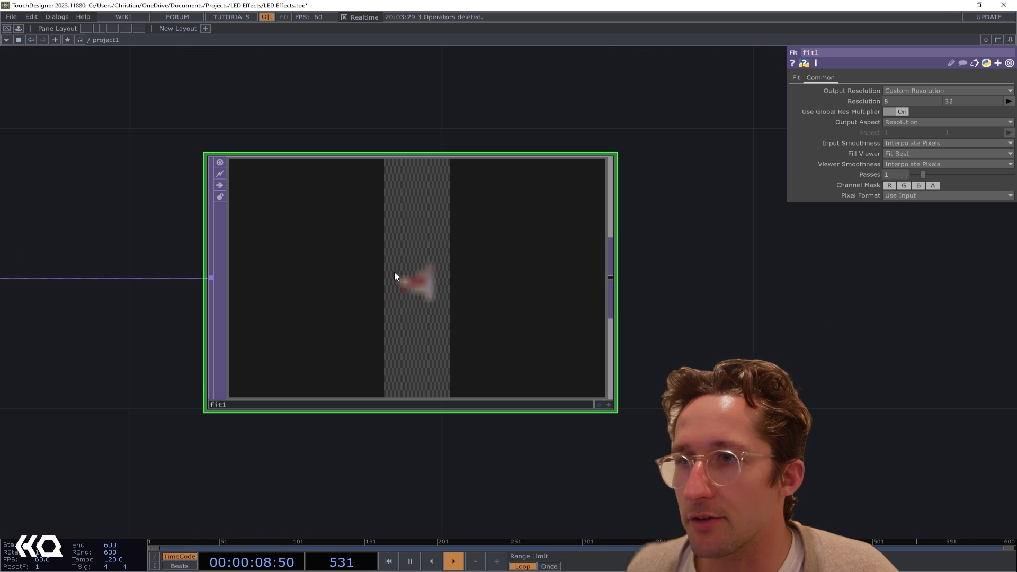
scroll(422, 284, "down", 3)
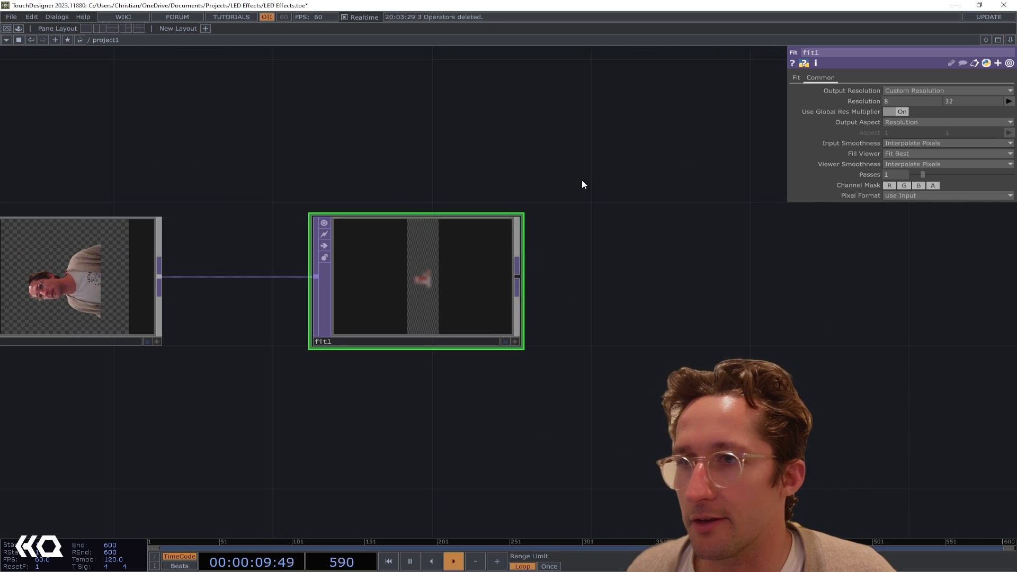
Set fit1's fit mode to Fit Vertical so the rotated camera image fills the 8 x 32 output
left_click(796, 77)
left_click(902, 90)
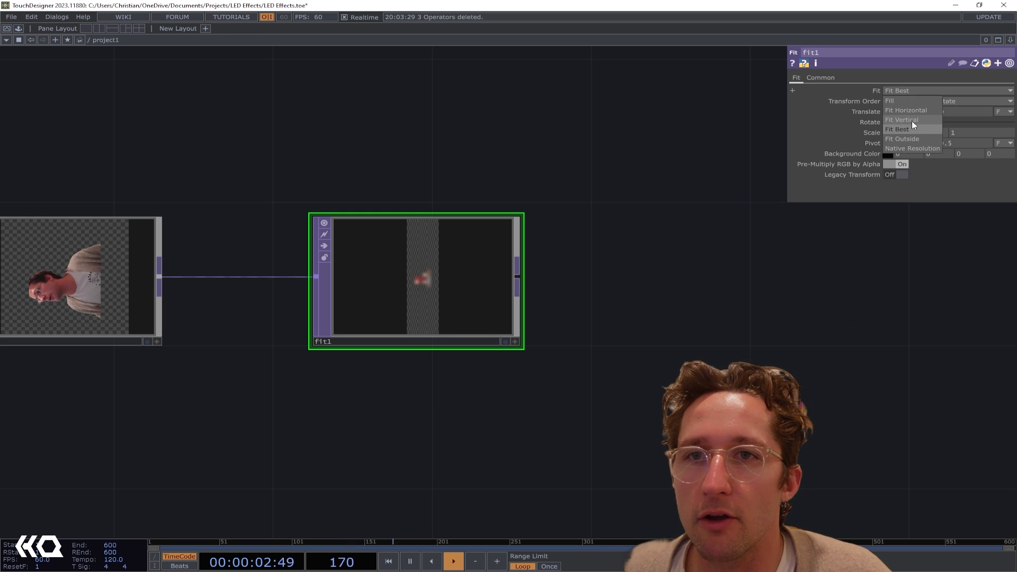
left_click(912, 118)
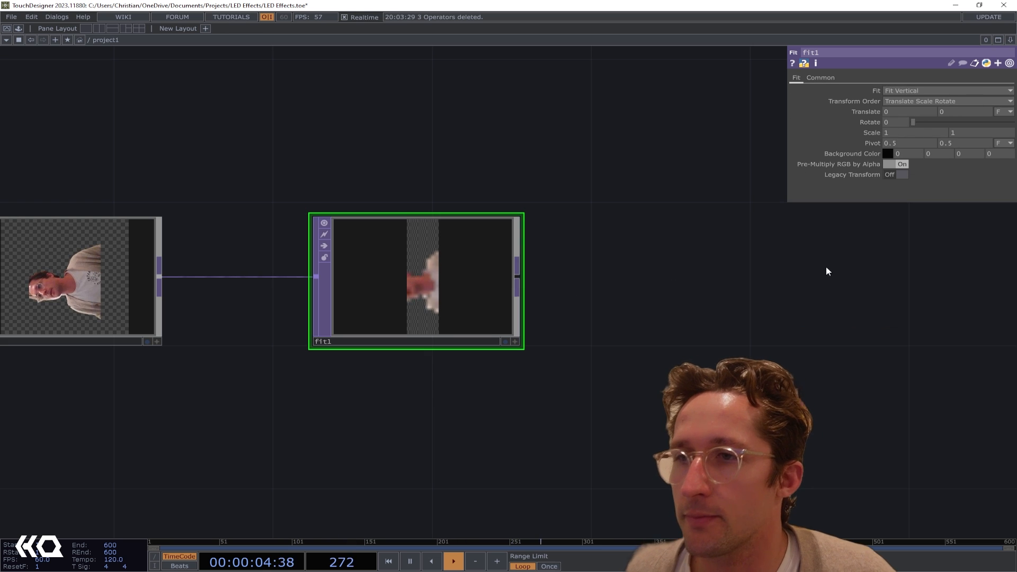
left_click_drag(270, 325, 422, 321)
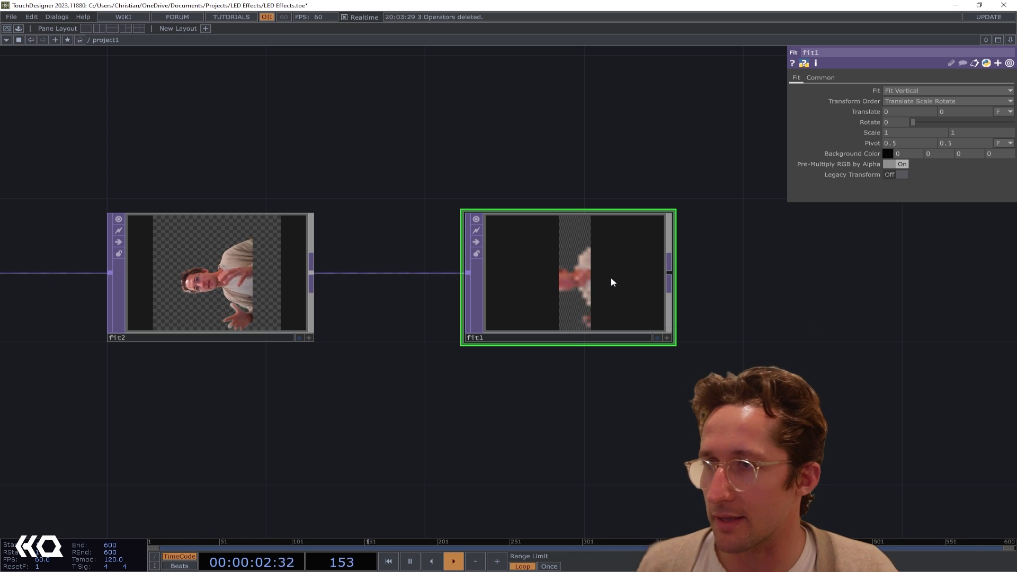
Add a Threshold TOP after fit1 and adjust its threshold to about 0.062
left_click_drag(653, 376, 594, 374)
scroll(594, 374, "down", 3)
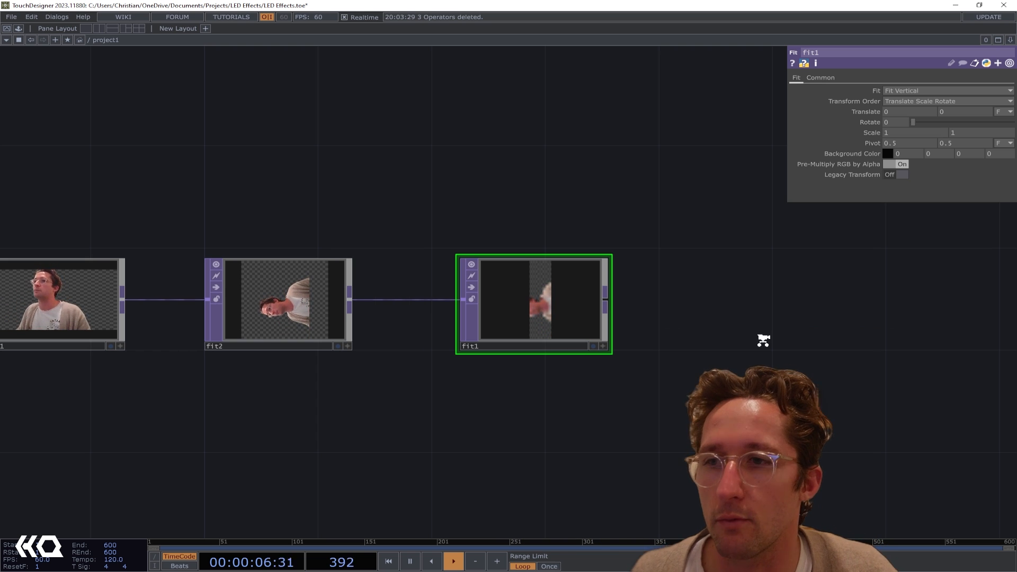
scroll(758, 337, "down", 2)
left_click_drag(729, 333, 539, 325)
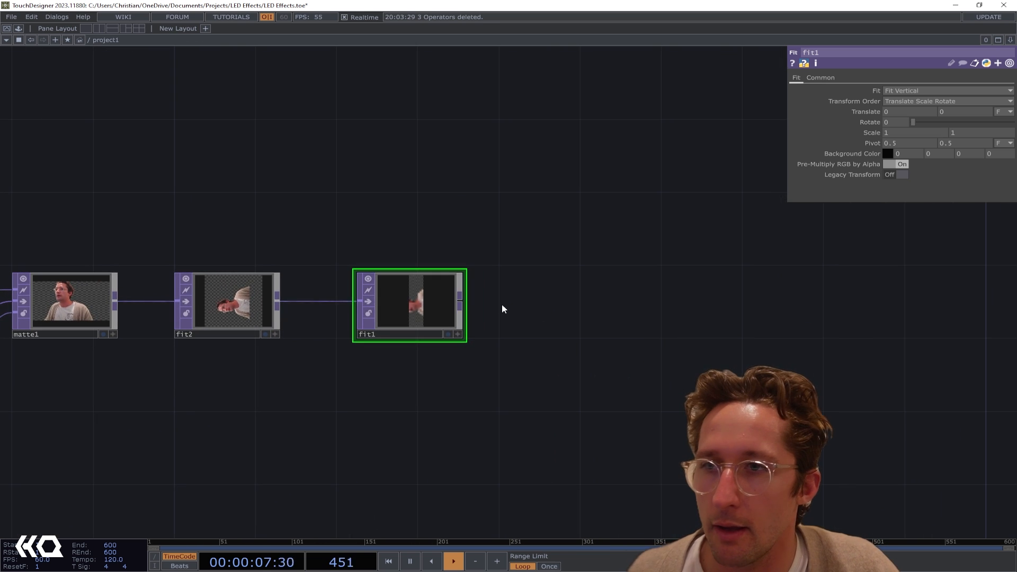
left_click(549, 301)
type("thre")
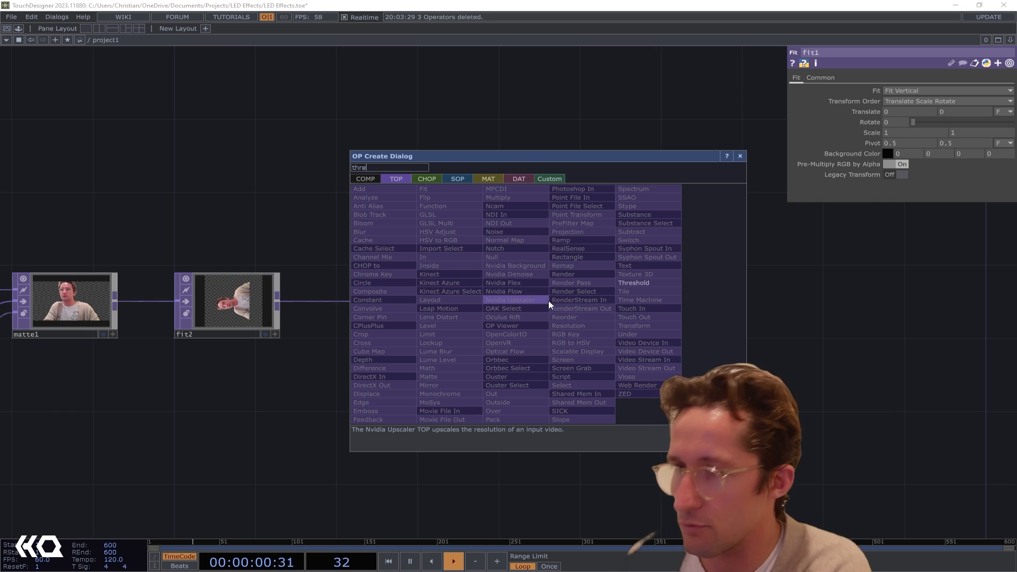
left_click(638, 283)
left_click(562, 303)
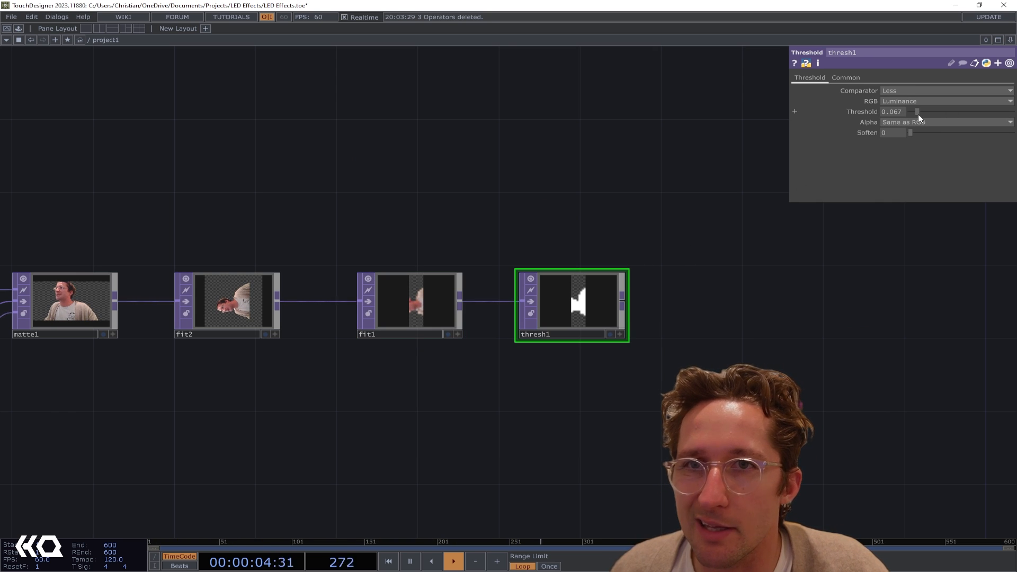
left_click_drag(917, 114, 915, 113)
Connect thresh1's output to null1 in place of ramp1 so the silhouette drives the LED matrix
scroll(576, 309, "up", 4)
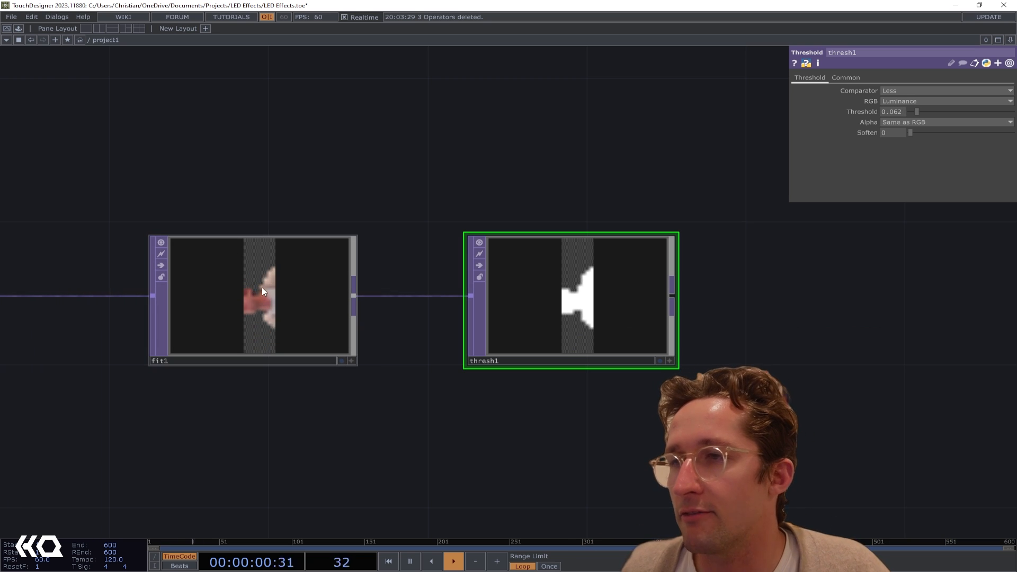
left_click_drag(658, 324, 562, 331)
scroll(563, 332, "down", 2)
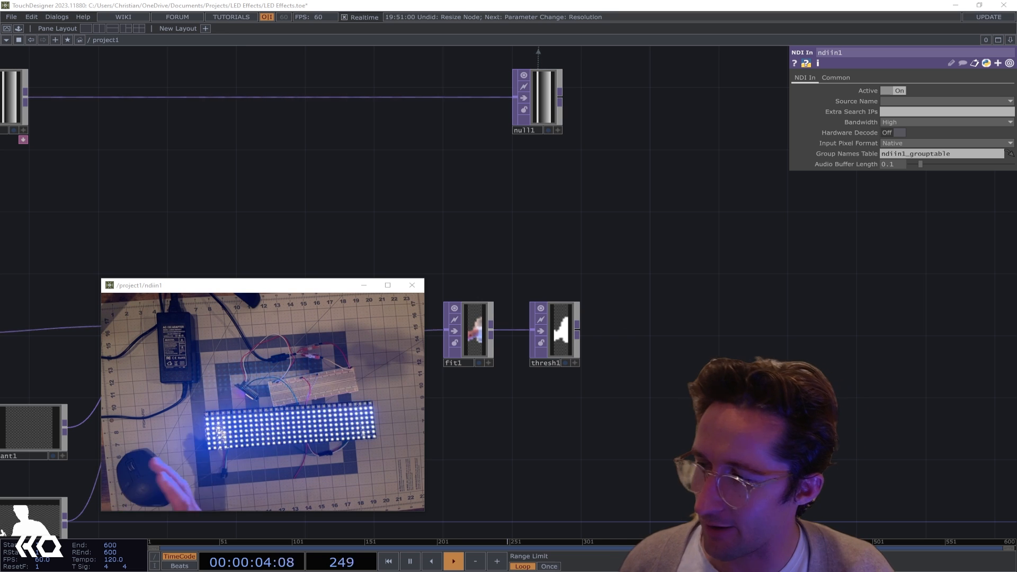
left_click_drag(733, 318, 791, 340)
scroll(673, 350, "up", 5)
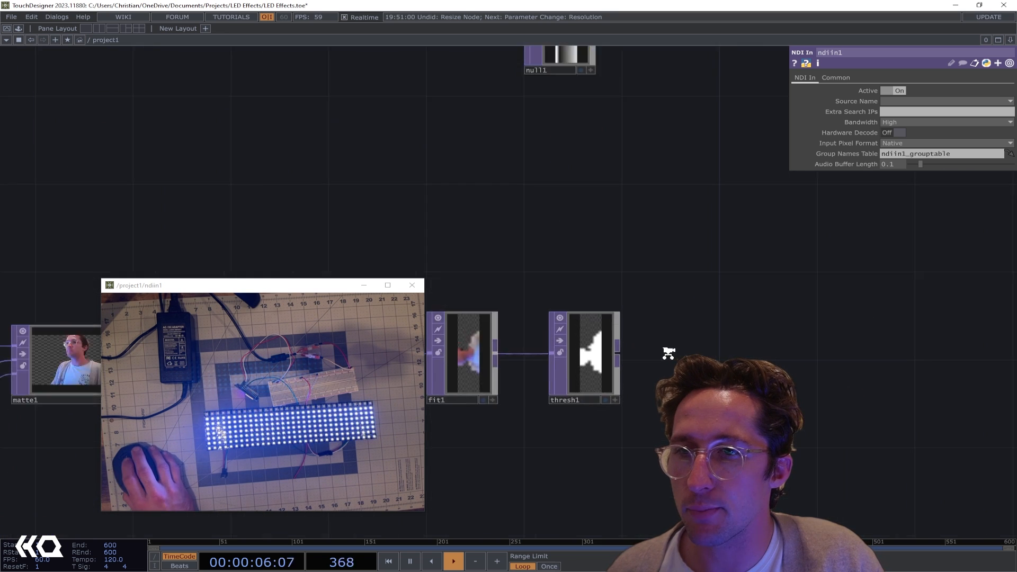
scroll(631, 359, "down", 4)
scroll(630, 359, "down", 1)
left_click_drag(613, 351, 554, 123)
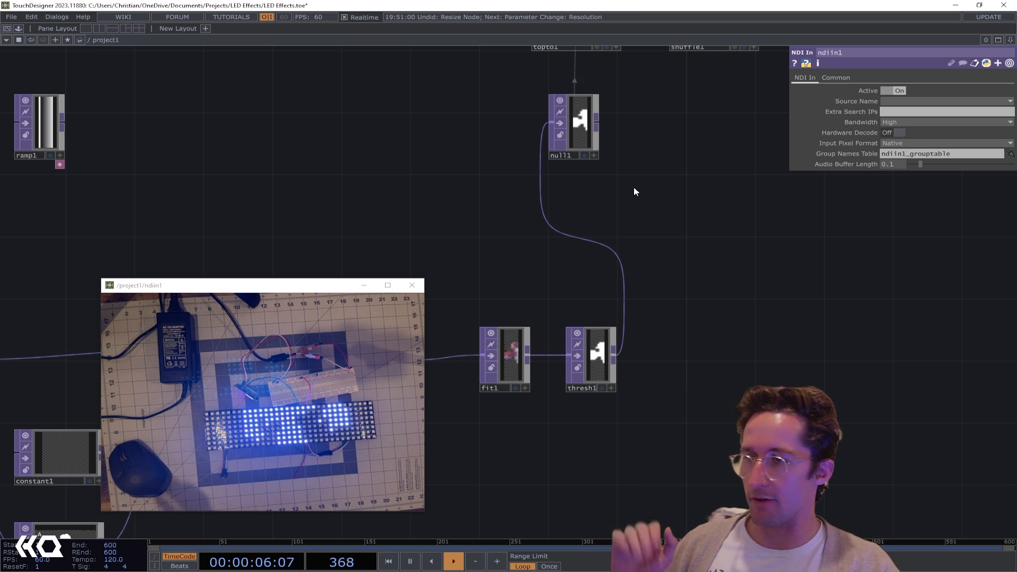
Set fit2's rotation to -90 to turn the silhouette upright on the LED matrix
left_click_drag(453, 265, 747, 212)
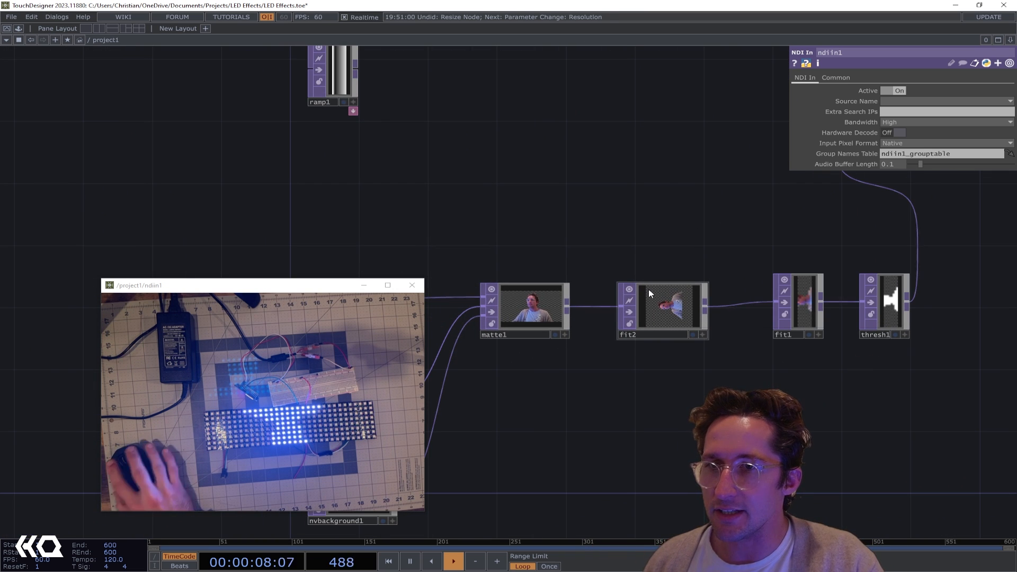
left_click(671, 287)
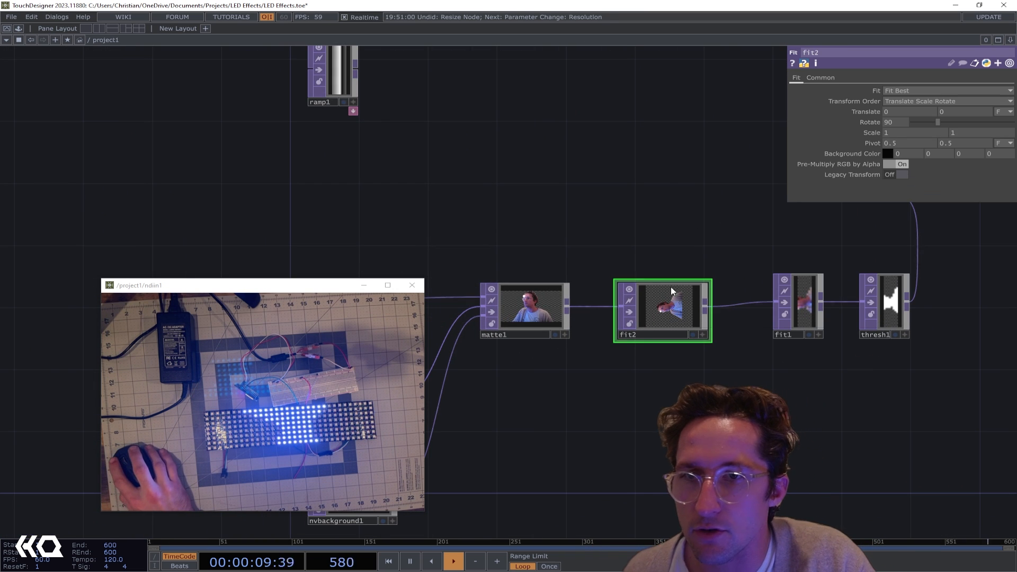
left_click(885, 123)
type("-")
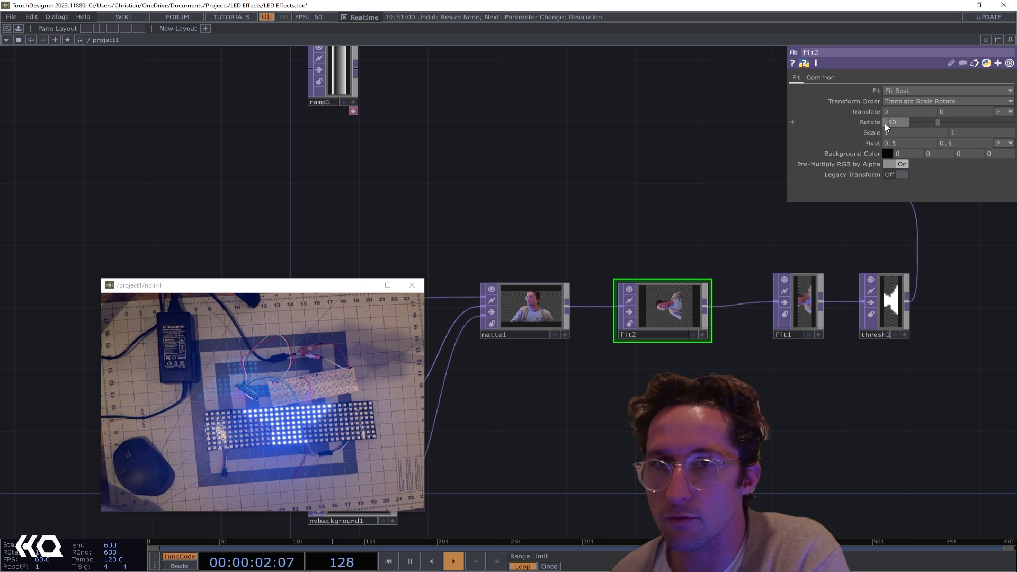
key("Return")
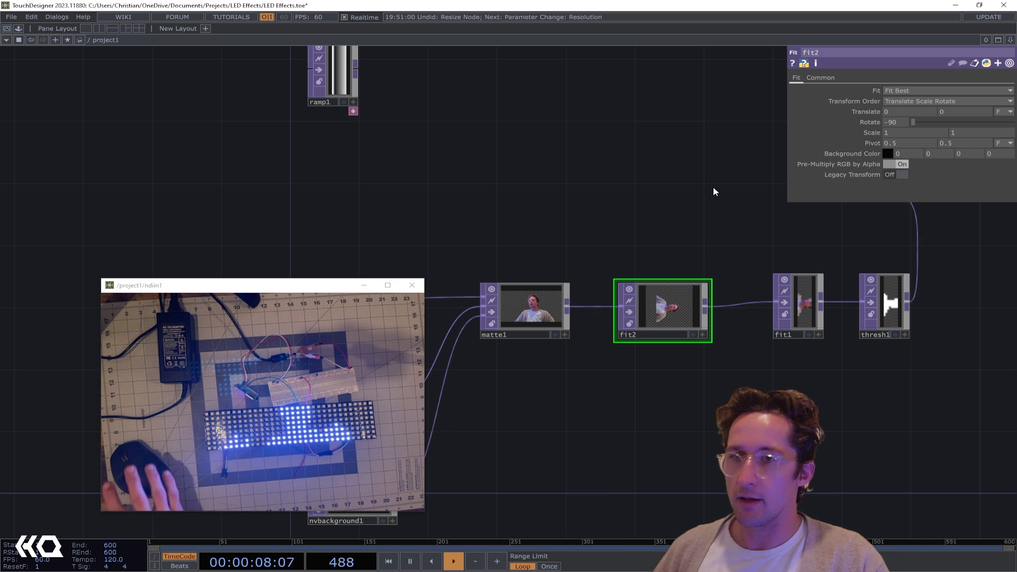
Select the whole camera chain through thresh1 and move it away from null1, leaving free space after thresh1
scroll(682, 173, "down", 2)
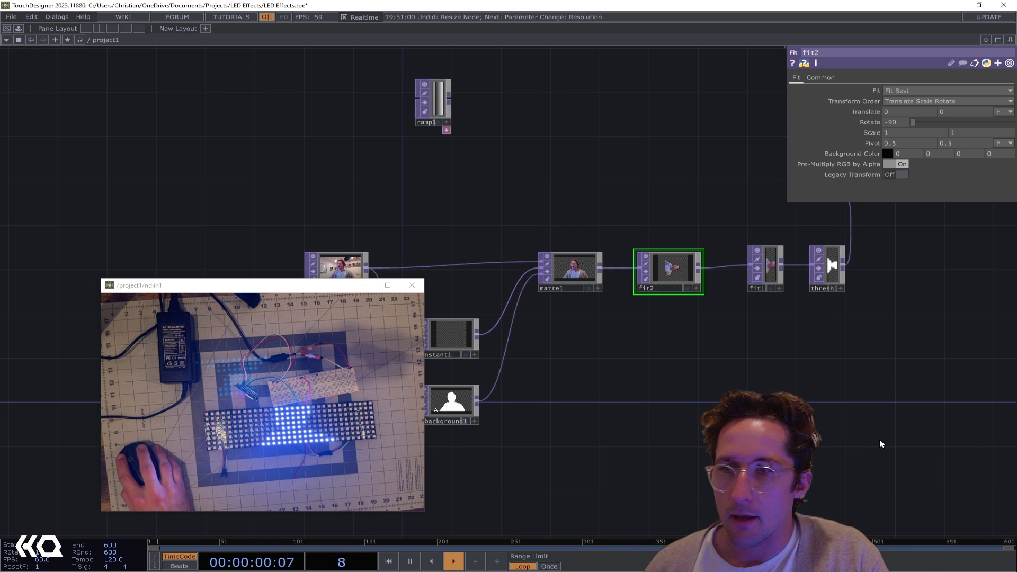
scroll(876, 451, "down", 2)
left_click_drag(863, 432, 433, 317)
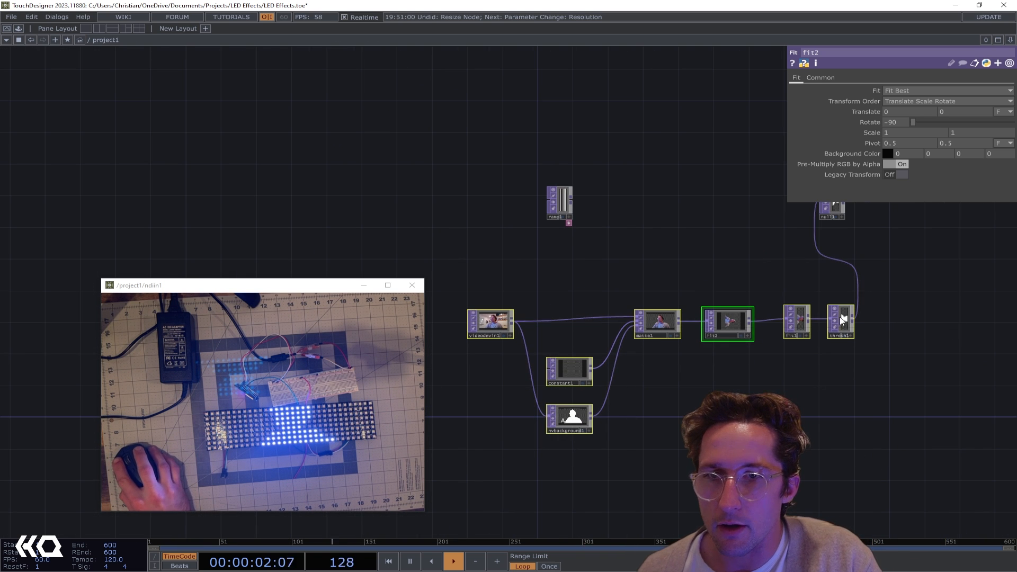
left_click_drag(842, 319, 693, 320)
left_click(724, 383)
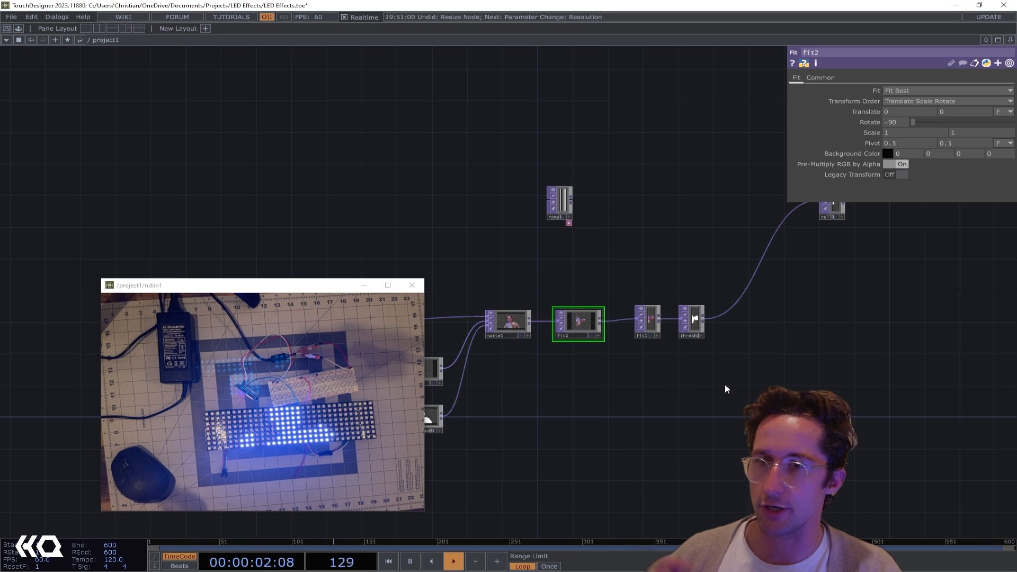
scroll(672, 320, "up", 6)
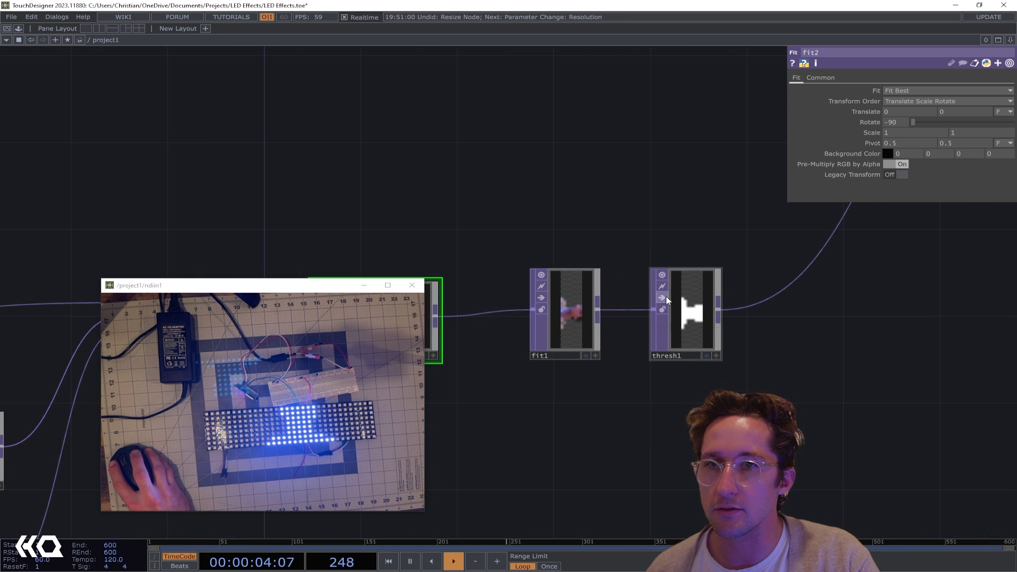
left_click(665, 297)
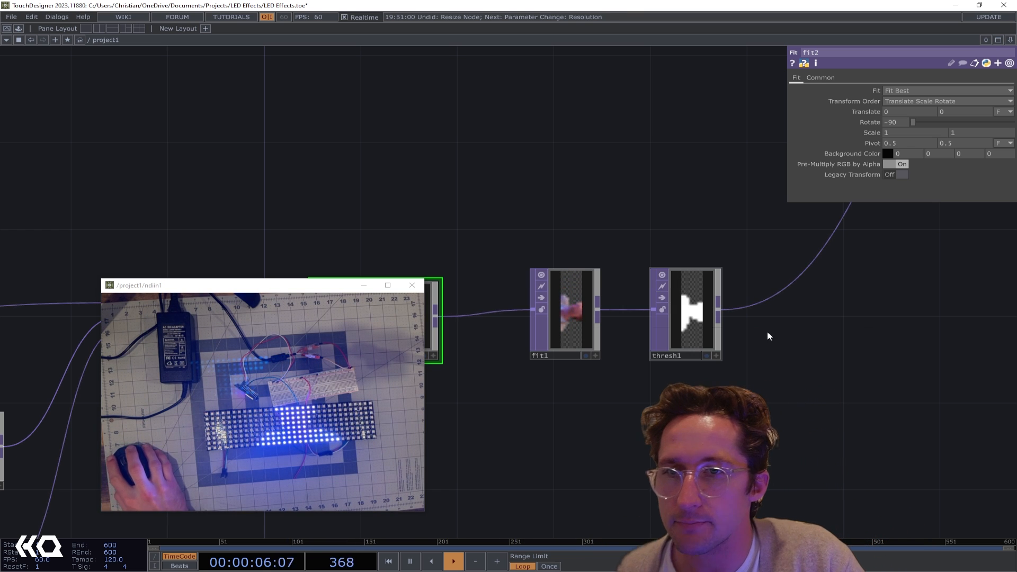
scroll(816, 350, "down", 5)
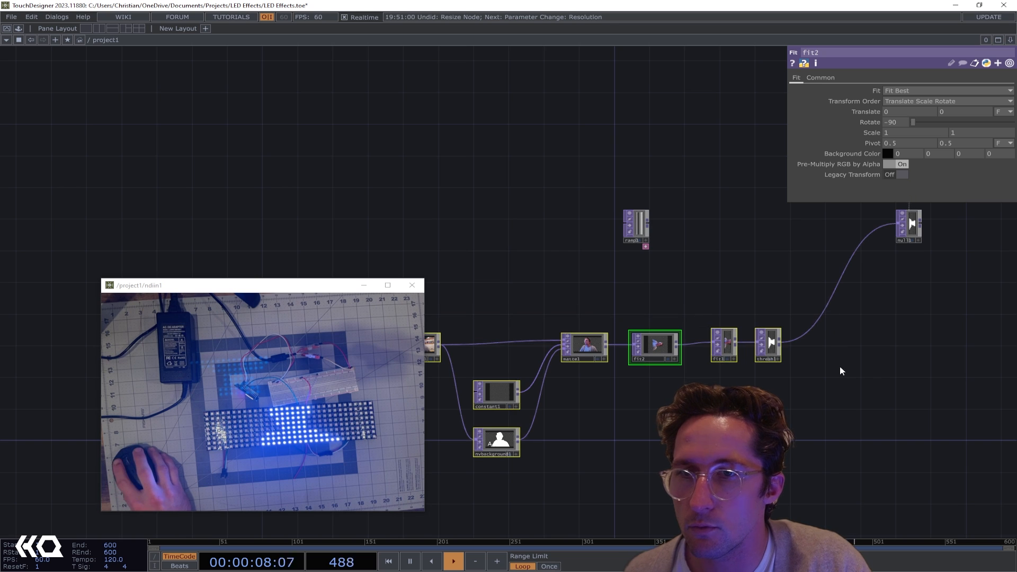
left_click_drag(788, 349, 582, 340)
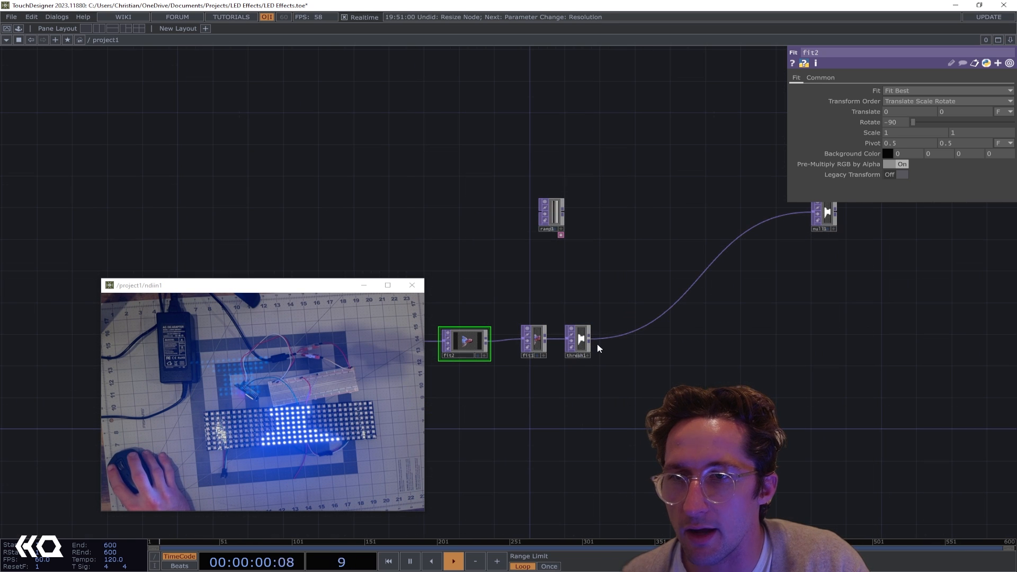
Add a Feedback TOP fed by thresh1, placed in the free space after it
key("Tab")
type("fe")
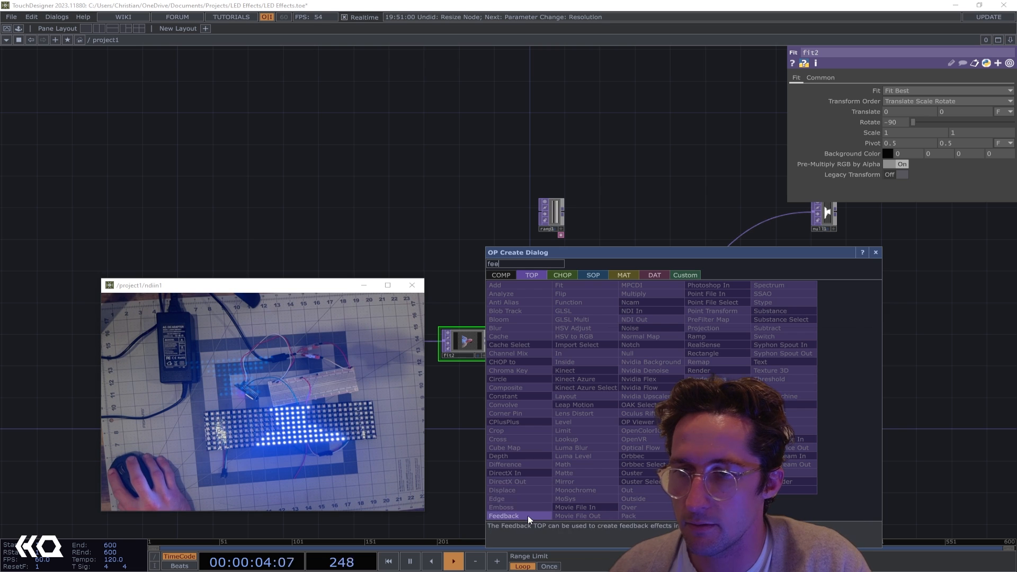
key("Return")
left_click(734, 352)
Add a Level TOP after feedback1 and align it in the same row
left_click(763, 351)
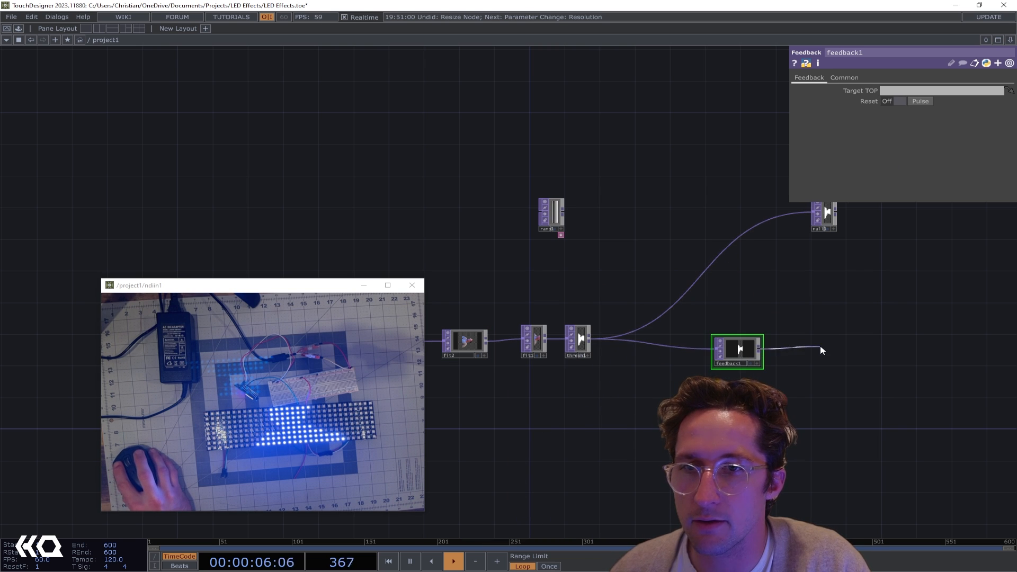
key("Tab")
type("lev")
key("Return")
key("Return")
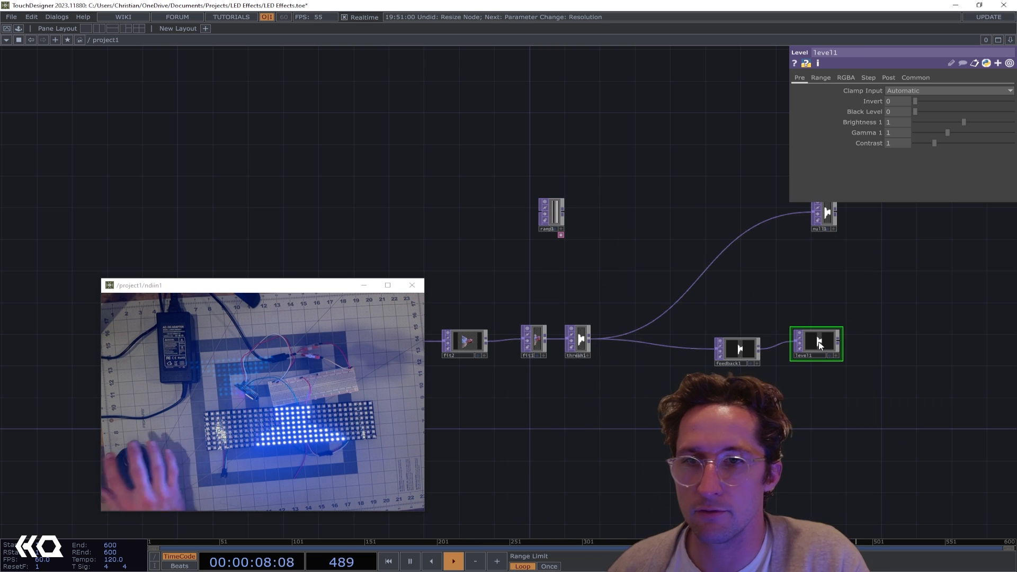
left_click_drag(817, 341, 801, 359)
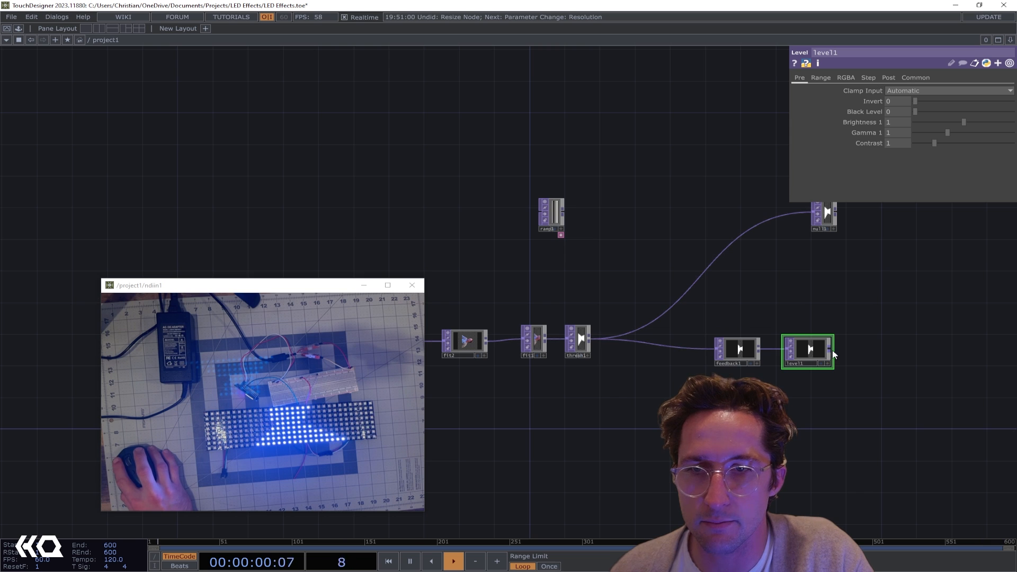
Add a Composite TOP below level1, with level1 as its first input and thresh1 as its second
key("Tab")
type("comp")
key("Return")
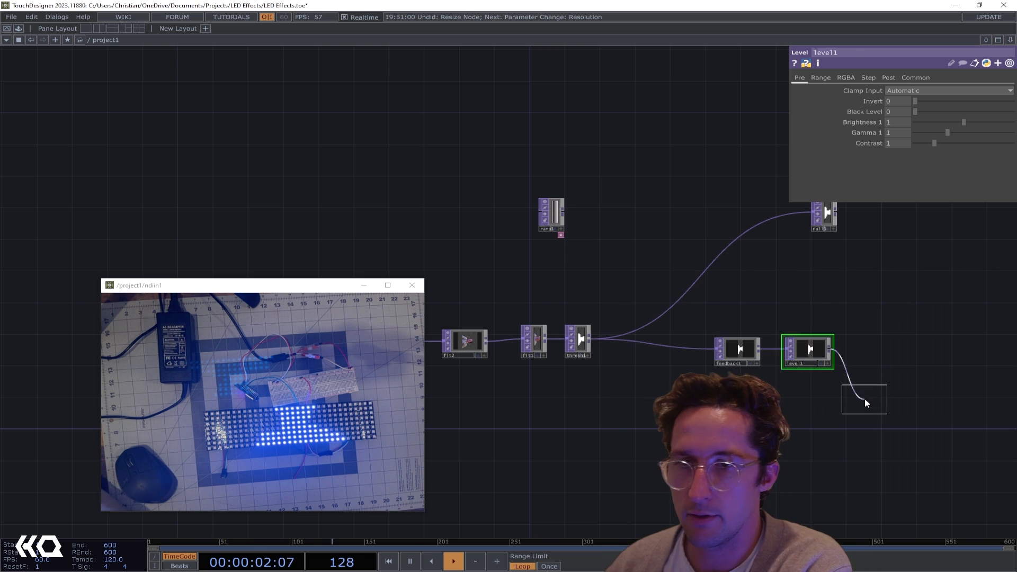
key("Return")
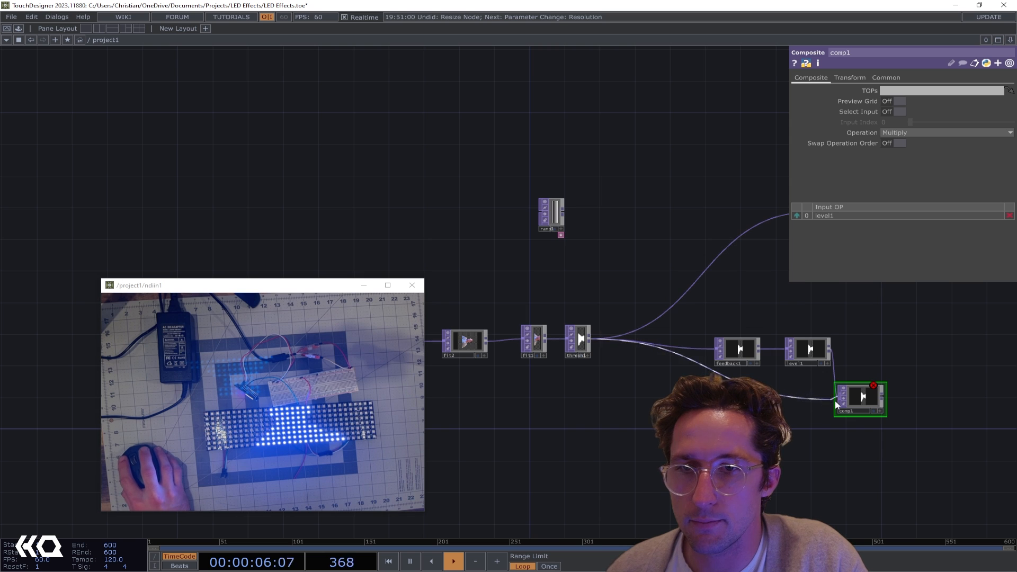
left_click_drag(834, 401, 860, 397)
Set comp1's operation to Over and assign comp1 as feedback1's target TOP
left_click(933, 132)
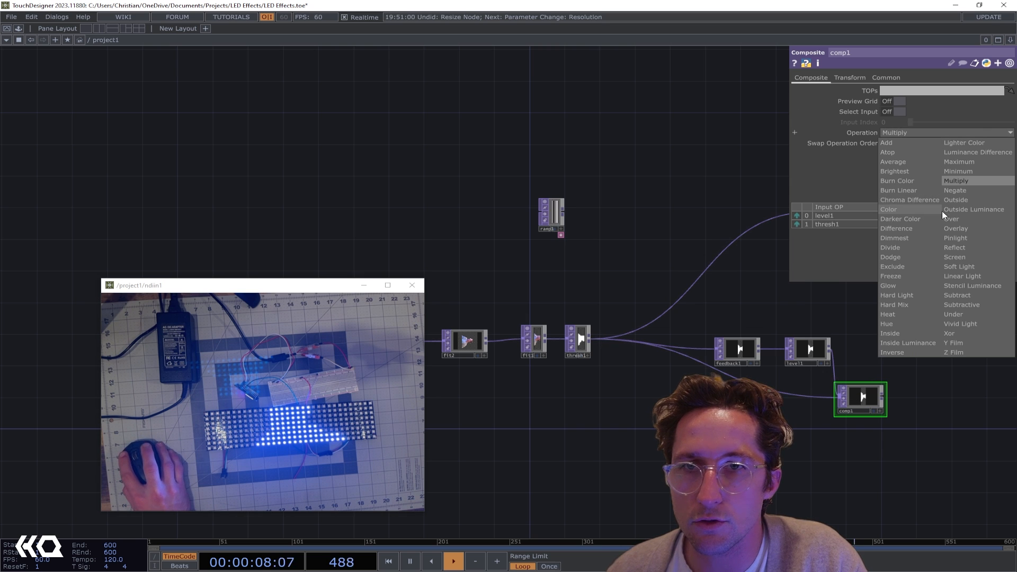
left_click(946, 219)
left_click_drag(863, 397, 745, 350)
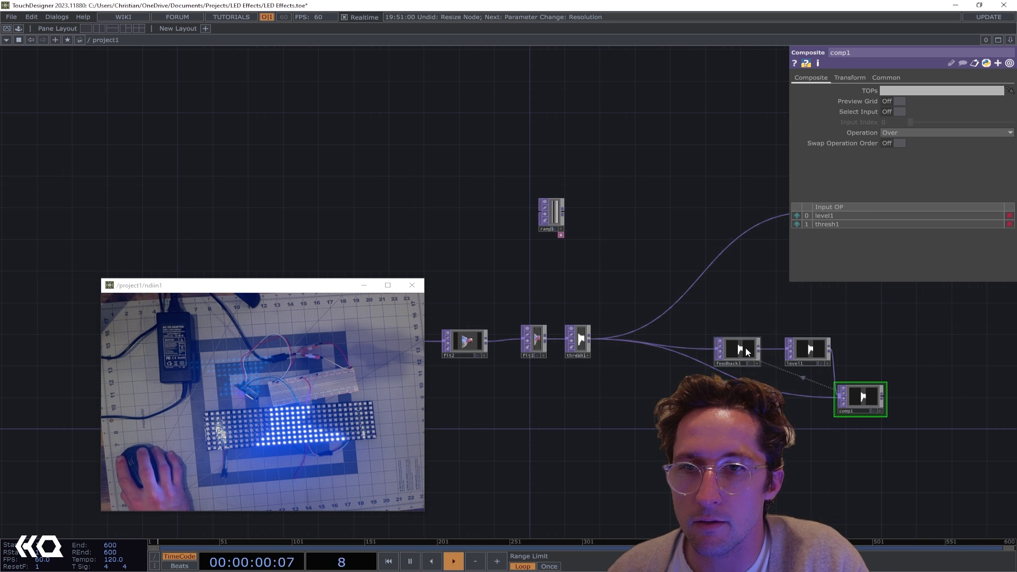
Set level1's post opacity to 0.8 to make the fed-back image fade
scroll(833, 354, "up", 5)
left_click(803, 330)
left_click(885, 78)
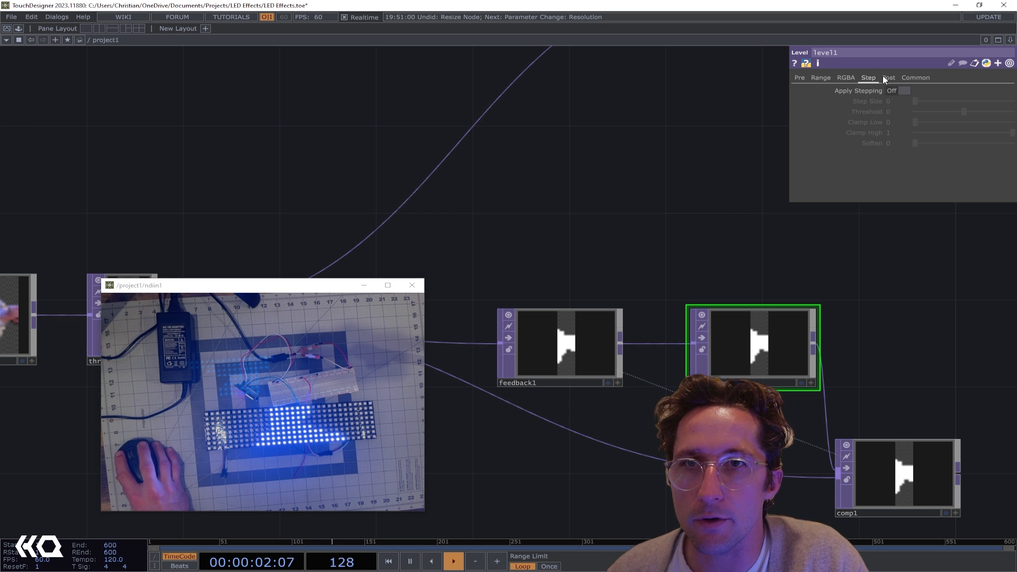
type(".8")
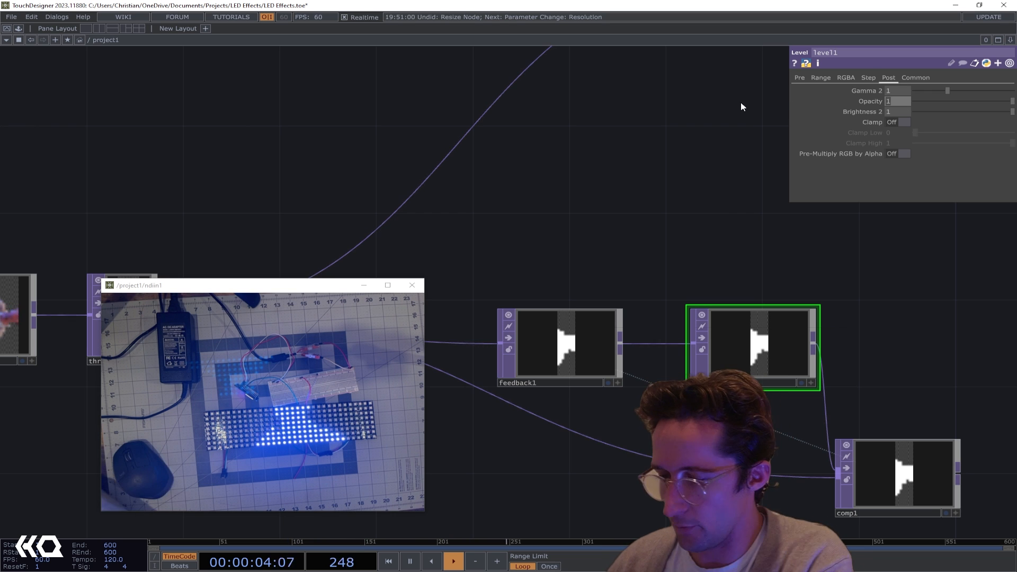
key("Return")
Move feedback1 and level1 up into line with thresh1, and closely examine comp1's output image
right_click_drag(888, 385, 570, 322)
left_click_drag(567, 322, 567, 300)
scroll(758, 305, "down", 3)
left_click_drag(855, 317, 633, 285)
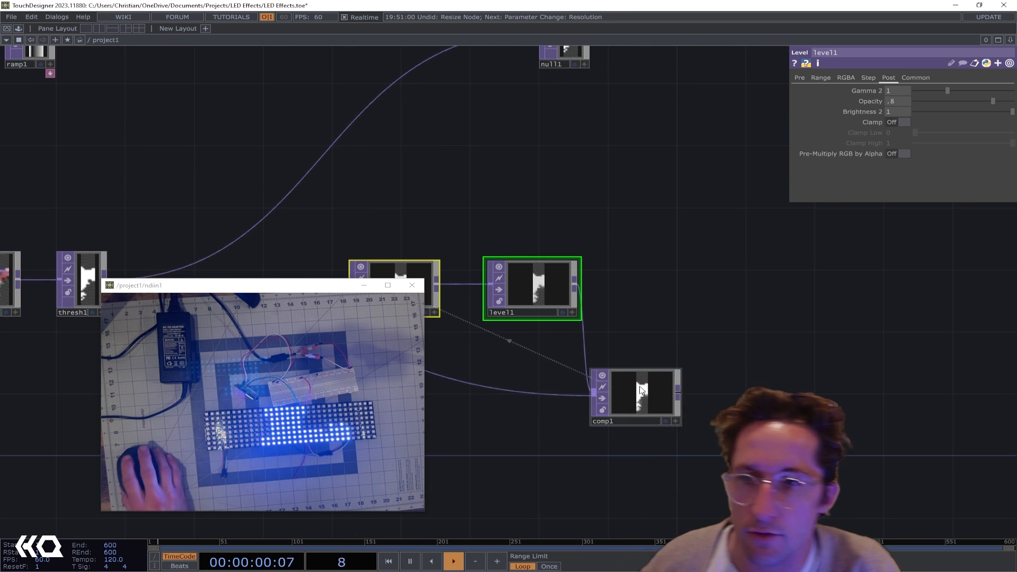
scroll(635, 401, "up", 10)
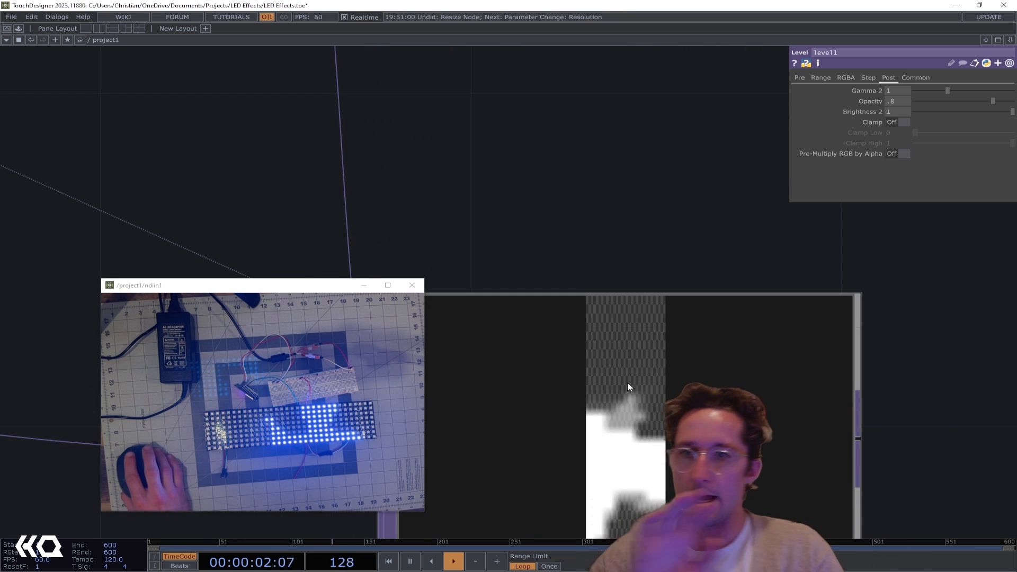
scroll(630, 381, "down", 10)
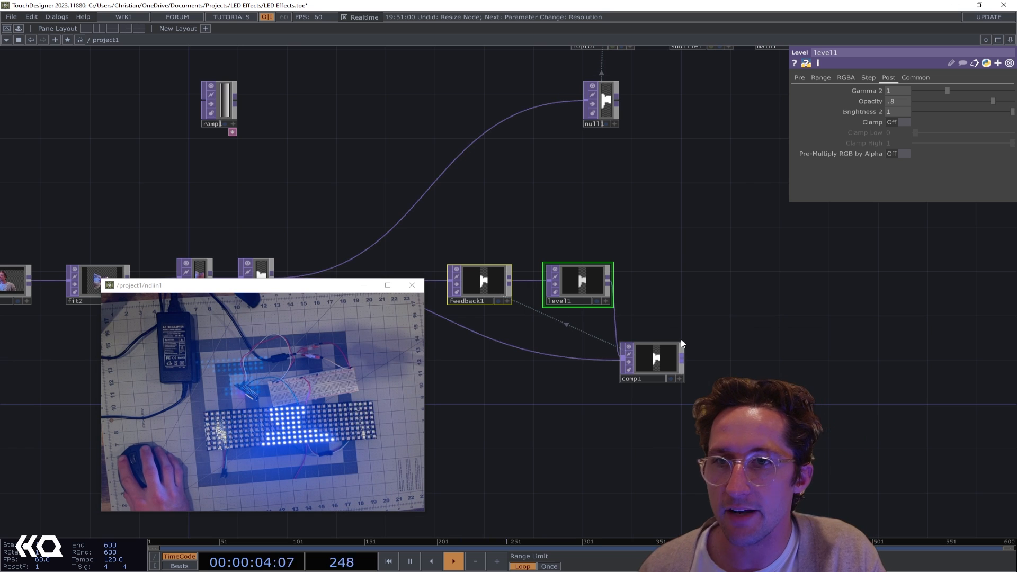
Feed comp1's output into null1 and set level1's post opacity to 0.6
left_click_drag(682, 354, 497, 126)
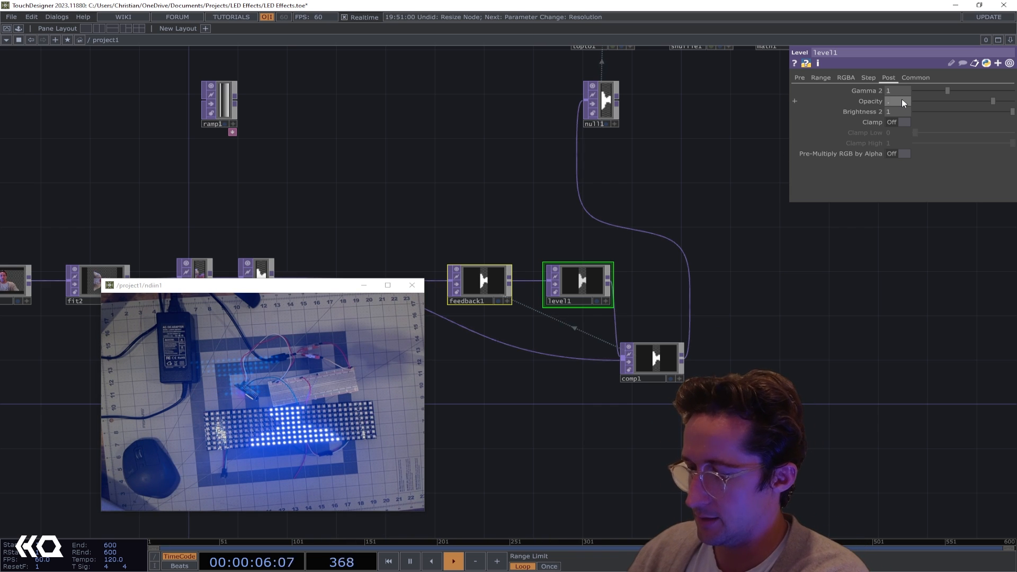
key("Return")
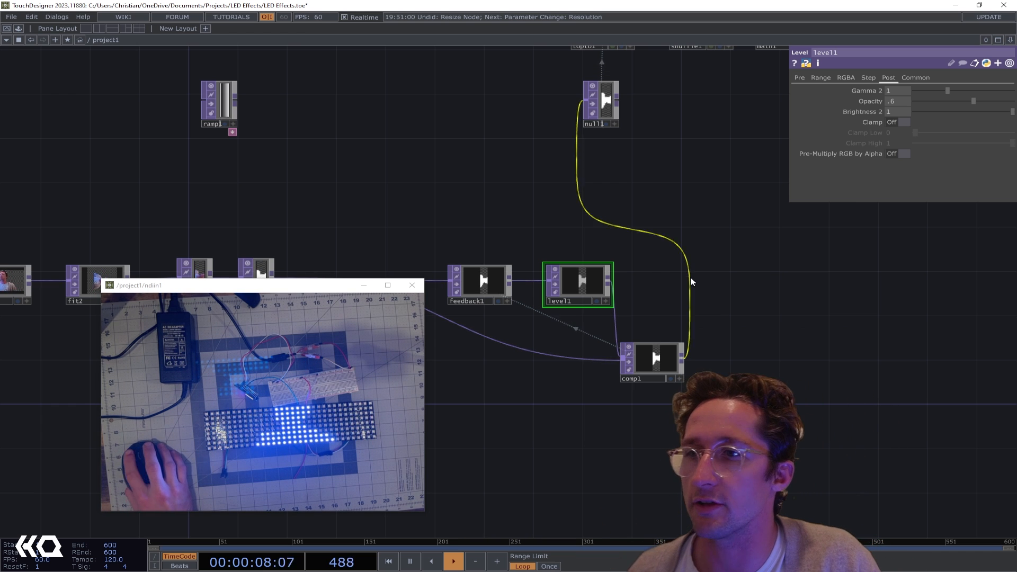
Add a Constant TOP below comp1, fed by comp1's output, and check its output combine settings
key("h")
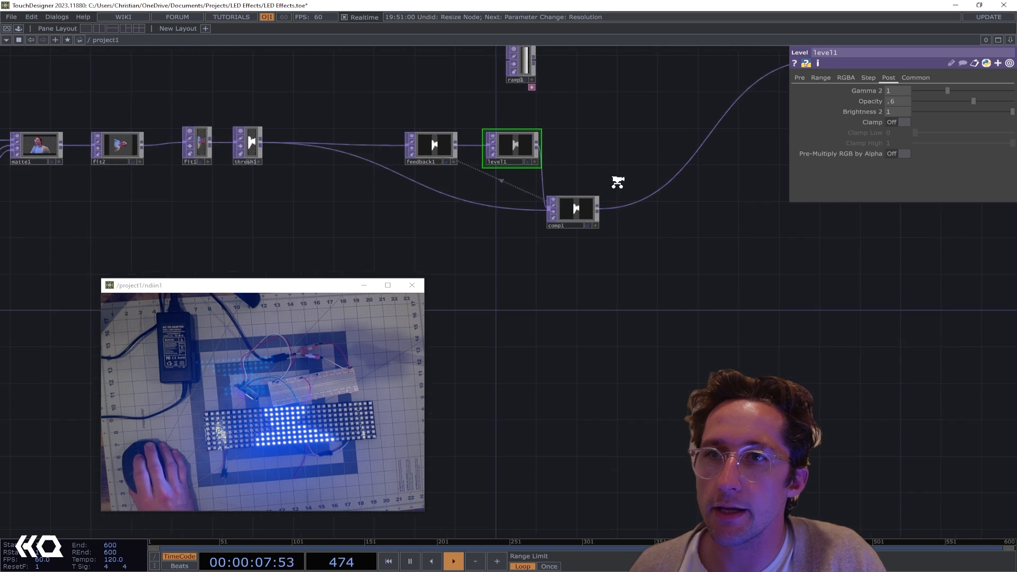
scroll(609, 201, "up", 4)
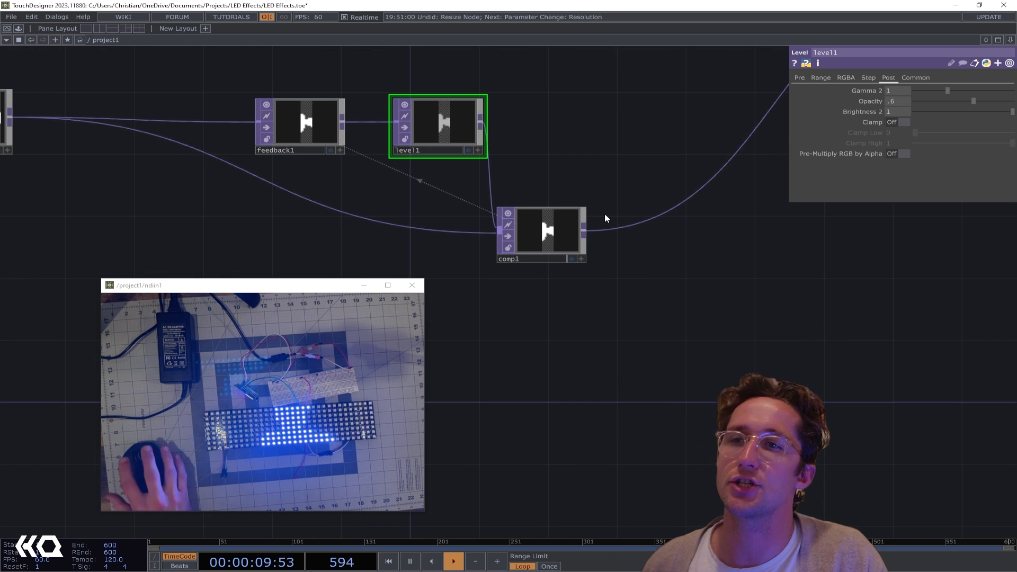
left_click(584, 231)
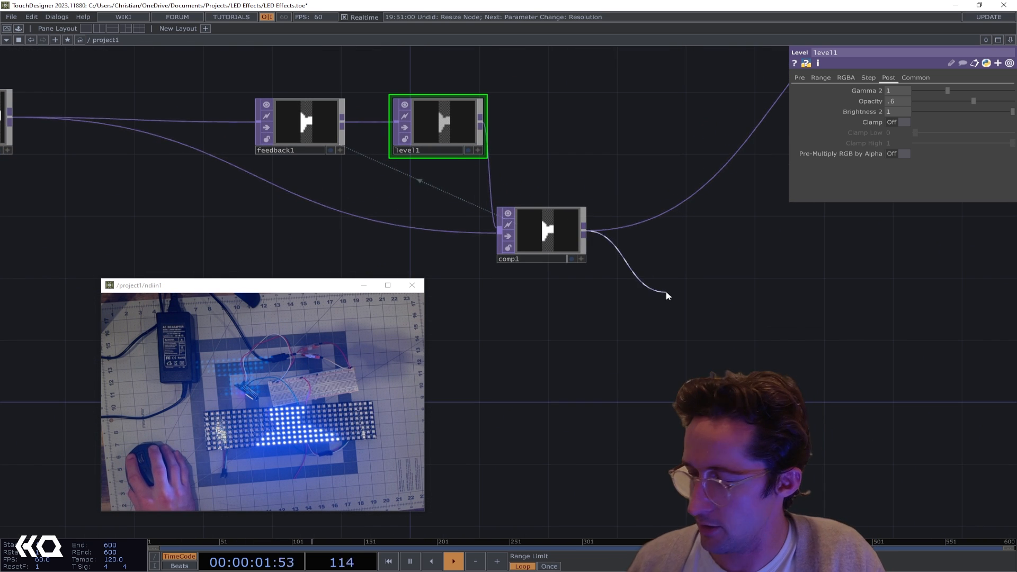
key("Tab")
type("con")
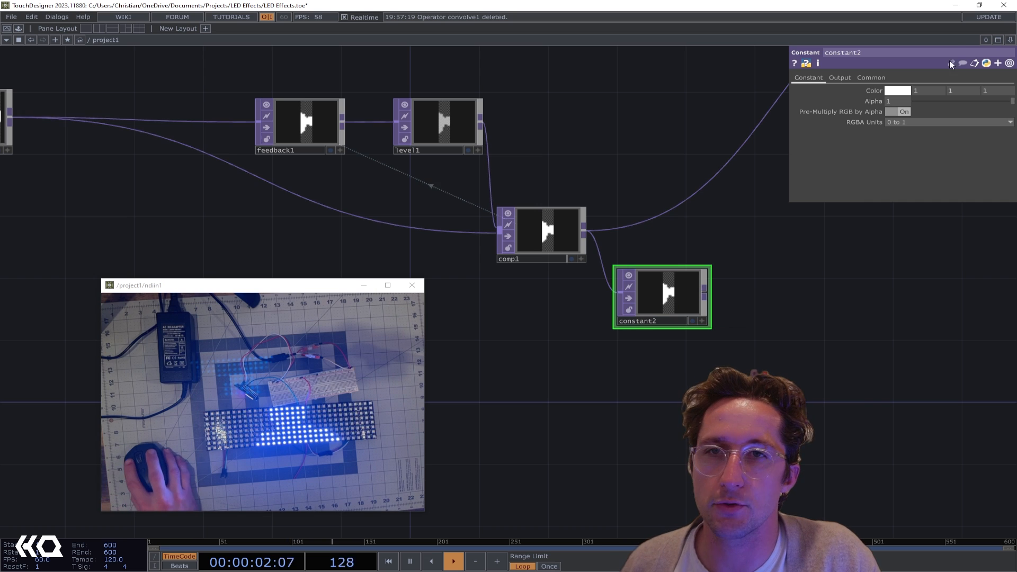
left_click(840, 78)
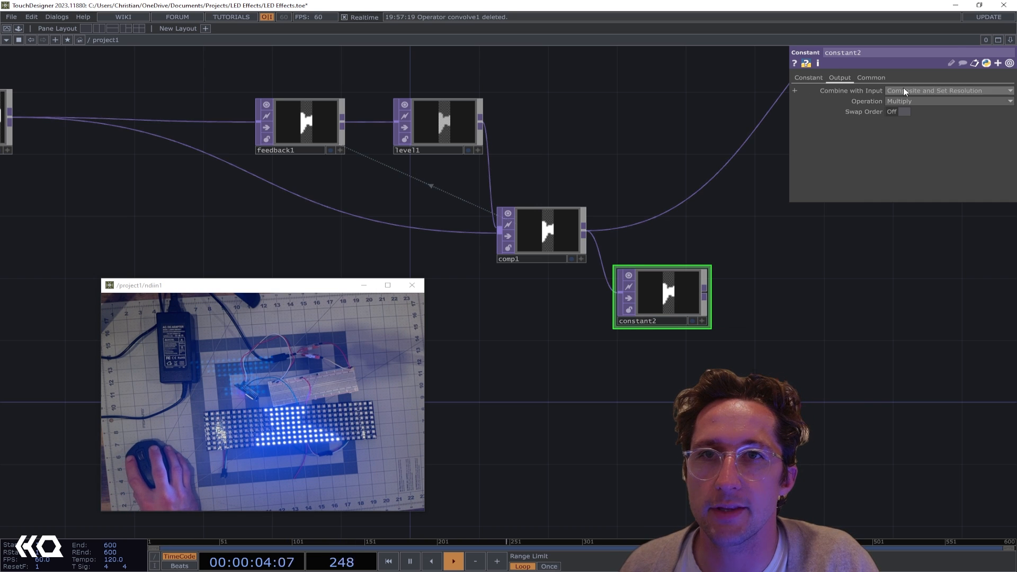
left_click(813, 79)
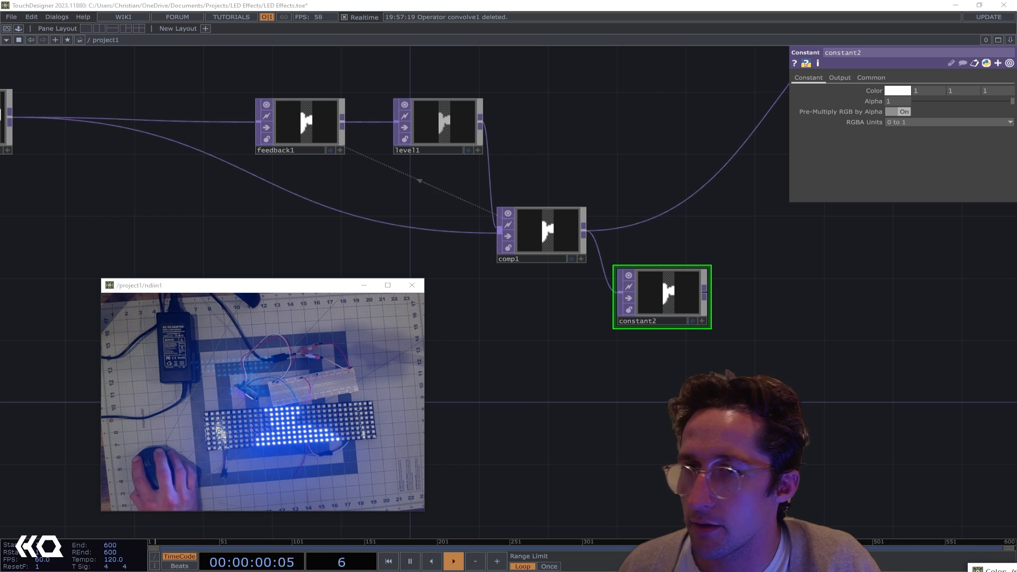
Set constant2's color to blue (0, 0.18431, 1)
left_click_drag(1007, 570, 779, 313)
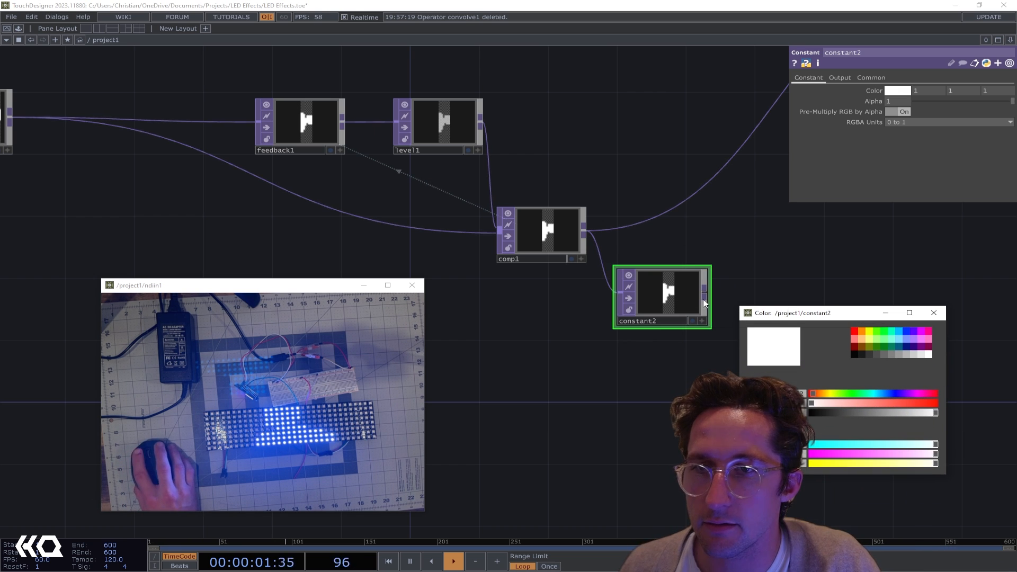
left_click(906, 331)
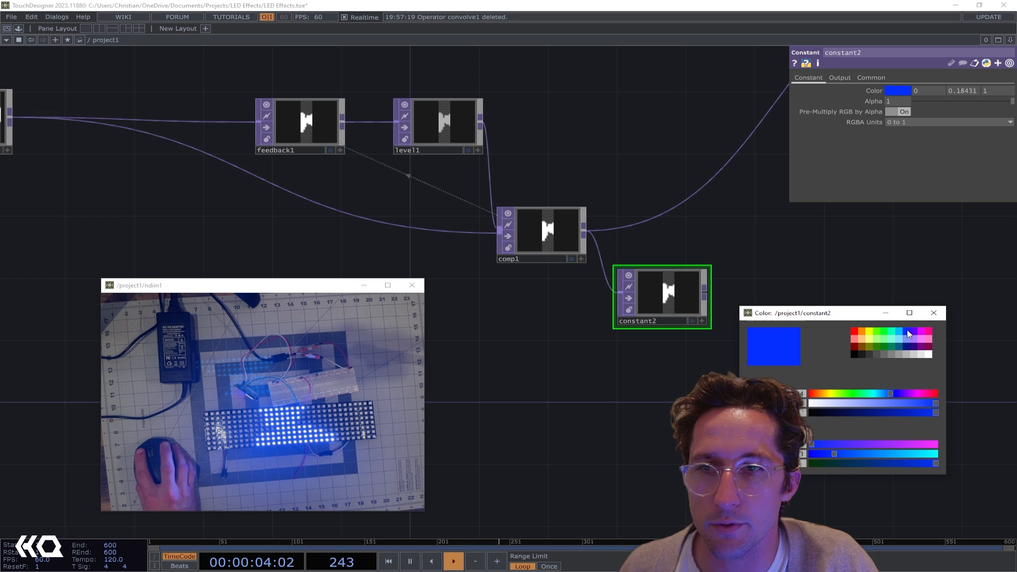
left_click(934, 312)
scroll(686, 309, "up", 3)
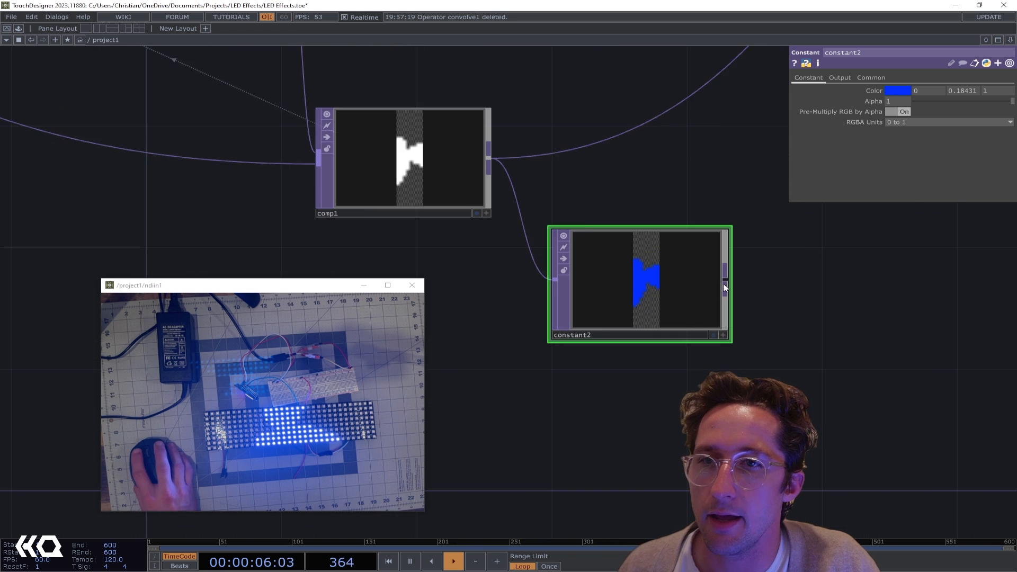
Feed null1 from constant2 instead of comp1, and move constant2 up into line with comp1
scroll(723, 283, "down", 3)
left_click_drag(724, 278, 718, 184)
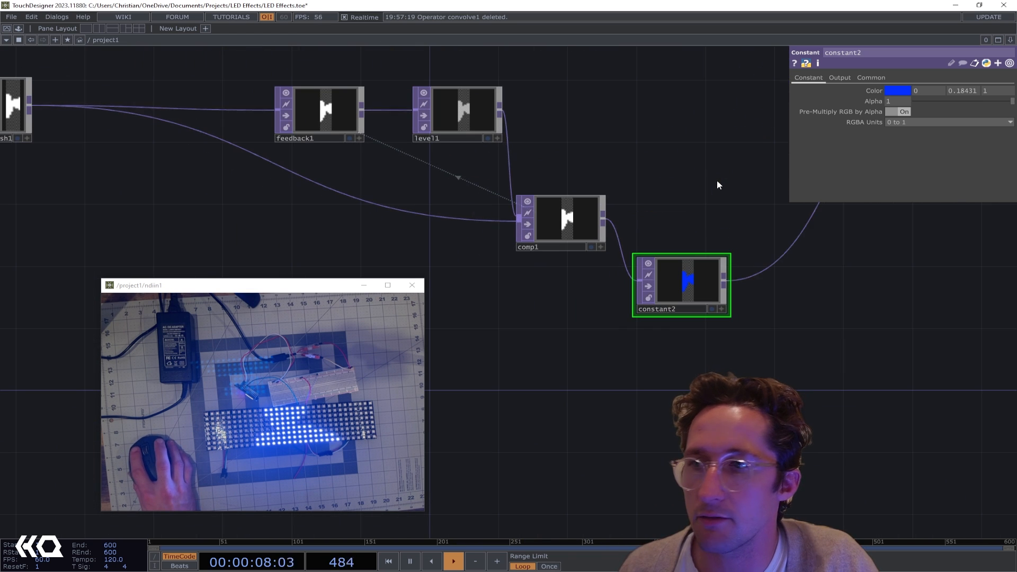
left_click_drag(686, 289, 703, 233)
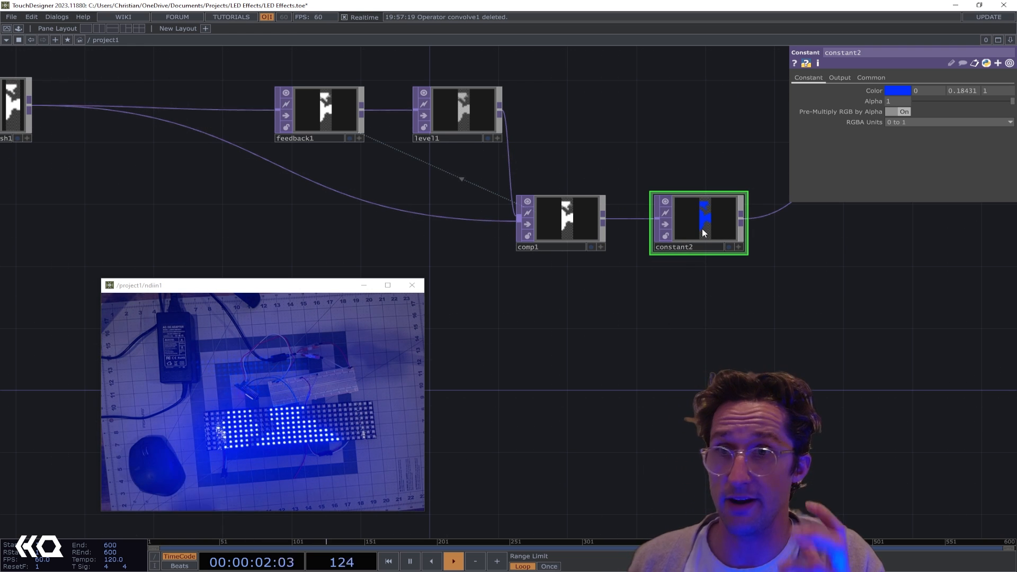
Try several hues for constant2 and settle on yellow (0.91666, 1, 0)
left_click(901, 91)
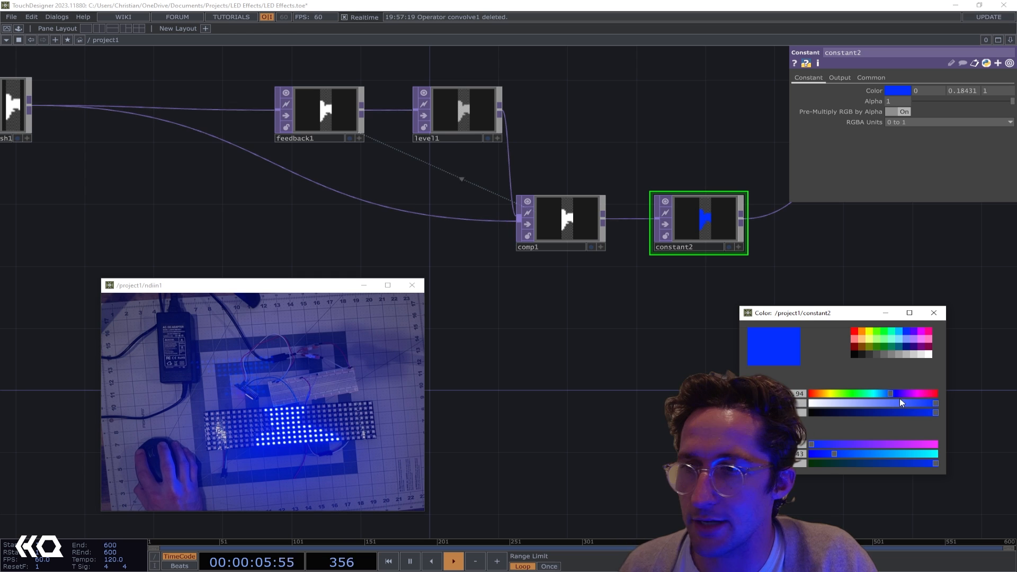
left_click_drag(891, 400, 849, 400)
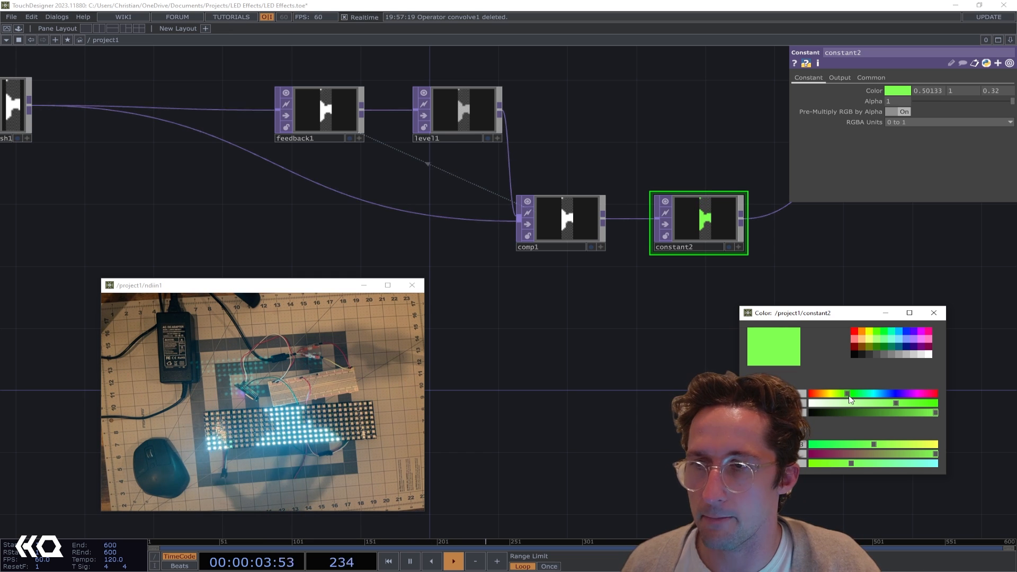
left_click_drag(849, 400, 954, 403)
left_click_drag(889, 403, 833, 400)
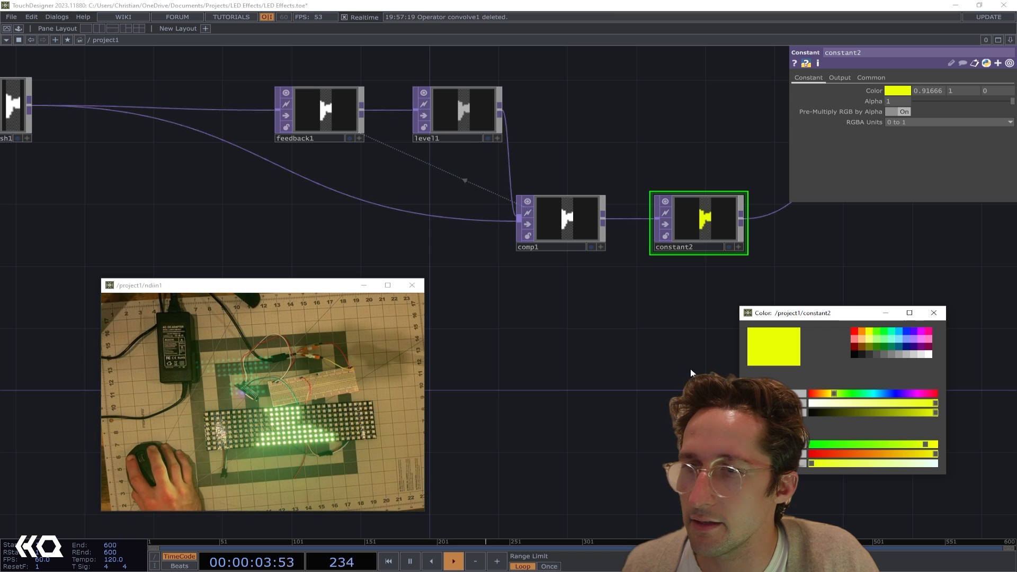
left_click(933, 313)
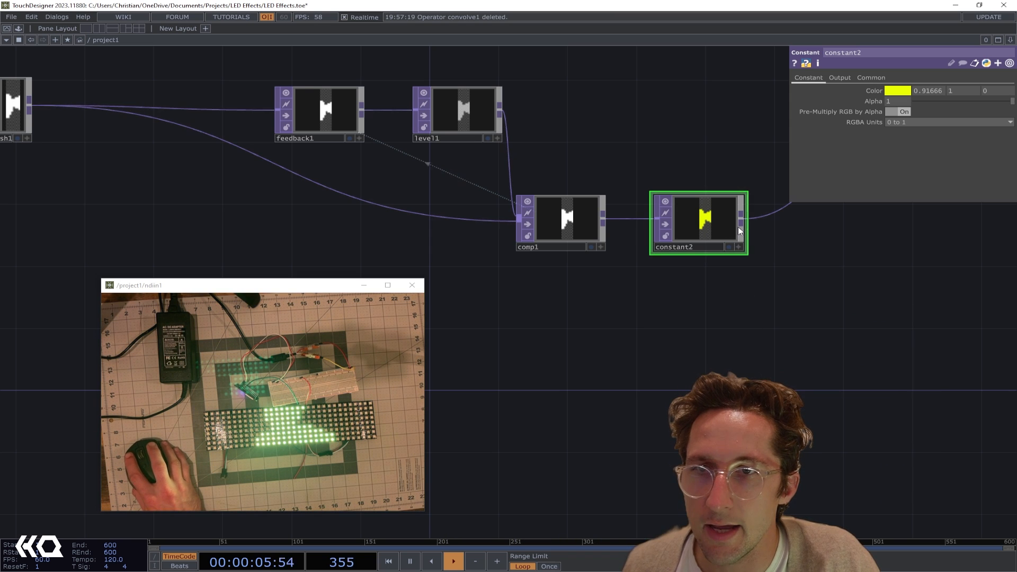
Add a second Constant TOP below constant2, fed by constant2's output
left_click_drag(744, 226, 813, 326)
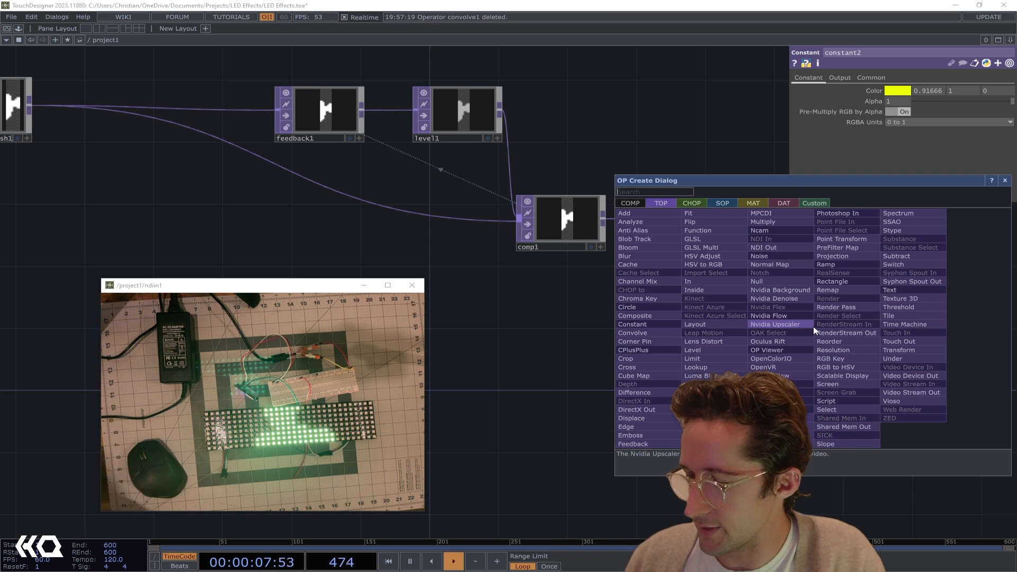
type("cos")
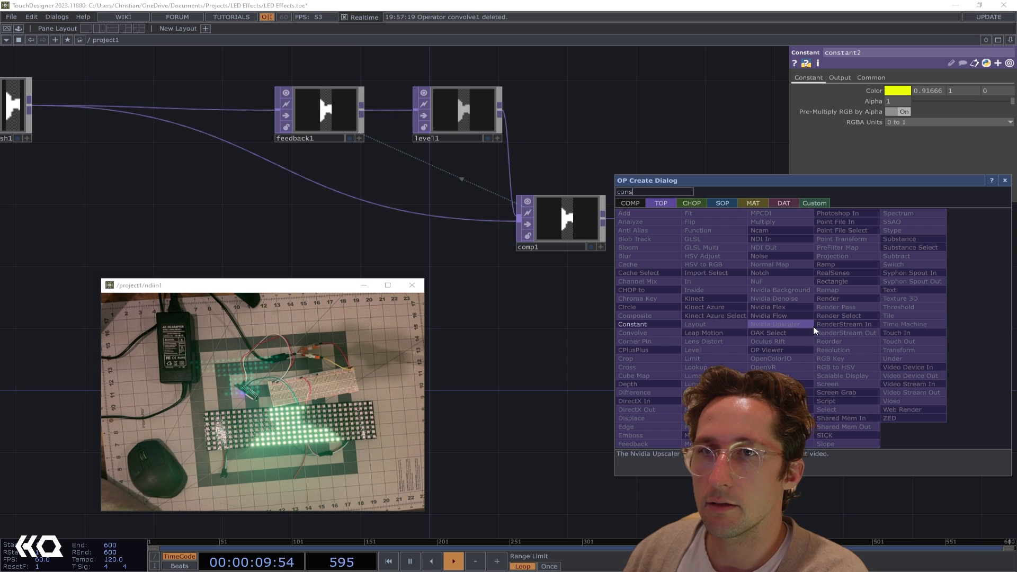
key("Return")
Try the Over operation on constant3, and settle on Under so its color fills in behind the silhouette
left_click(830, 78)
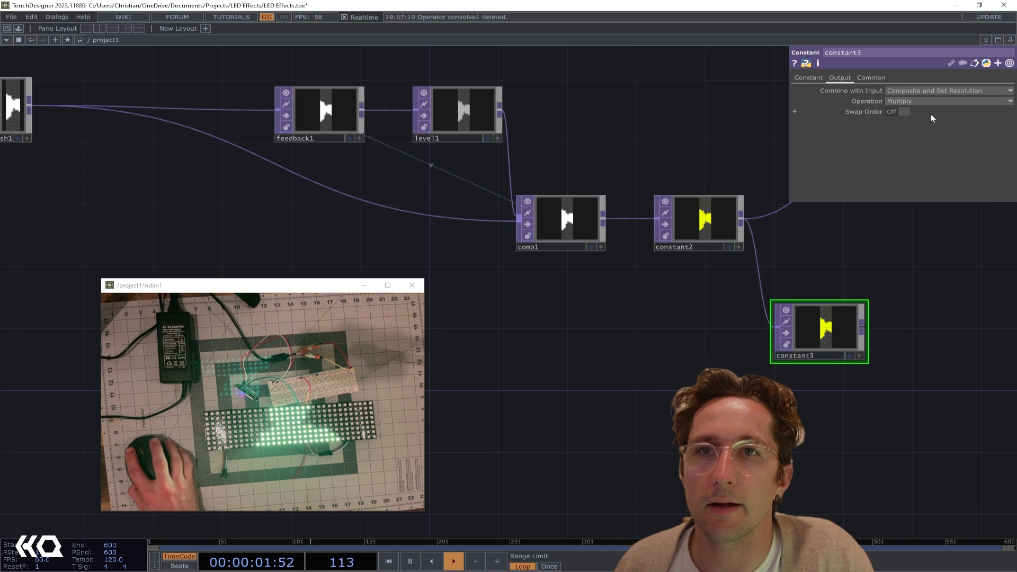
left_click(926, 100)
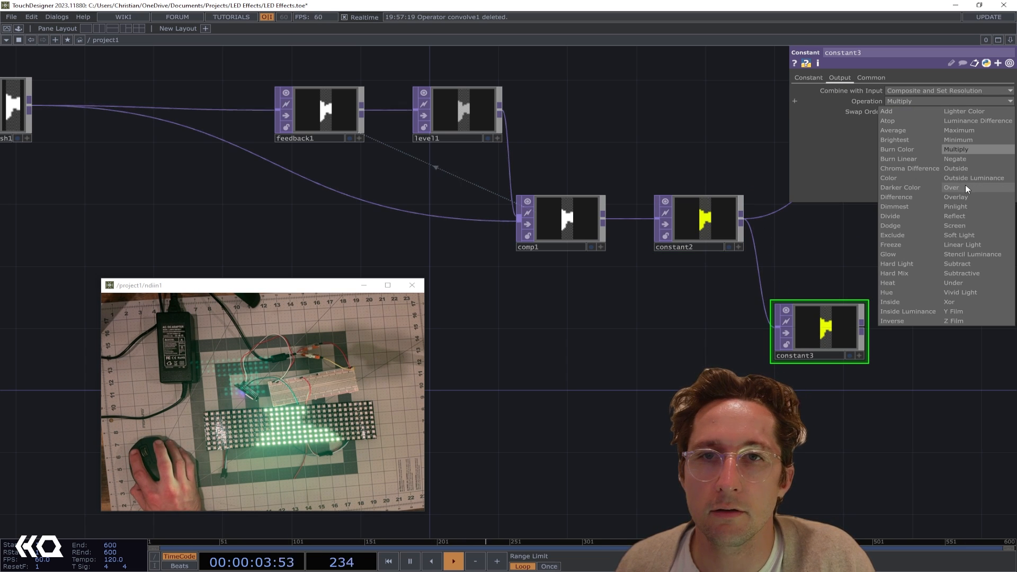
left_click(965, 186)
left_click(917, 101)
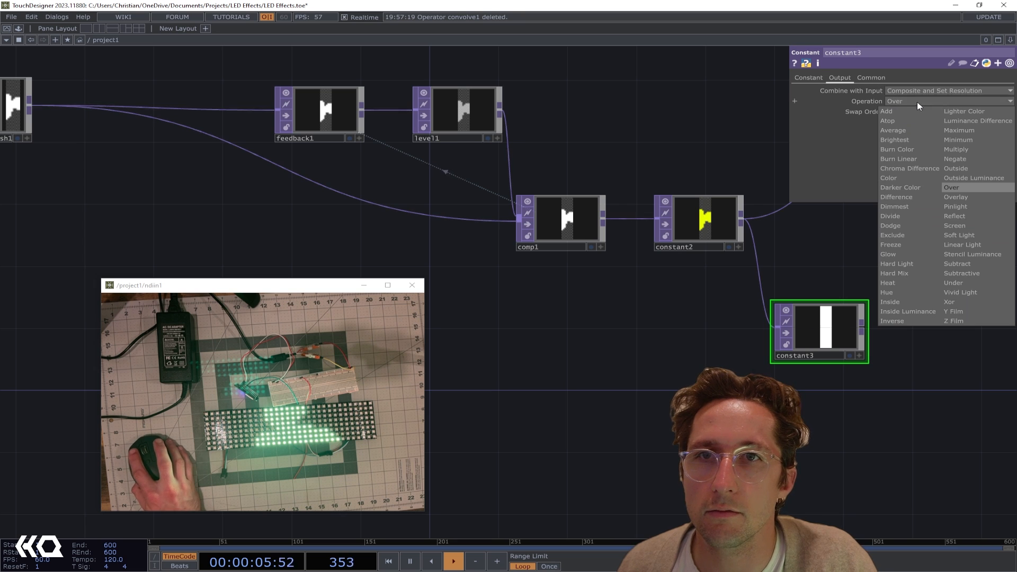
left_click(971, 283)
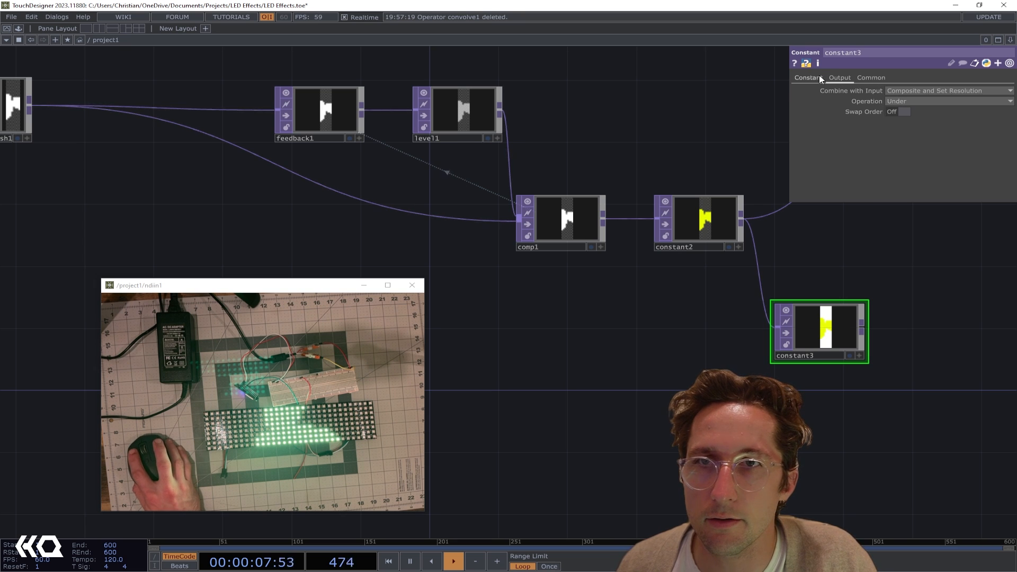
Set constant3's color to violet-blue (0.298, 0.33309, 1)
left_click(809, 78)
left_click(894, 91)
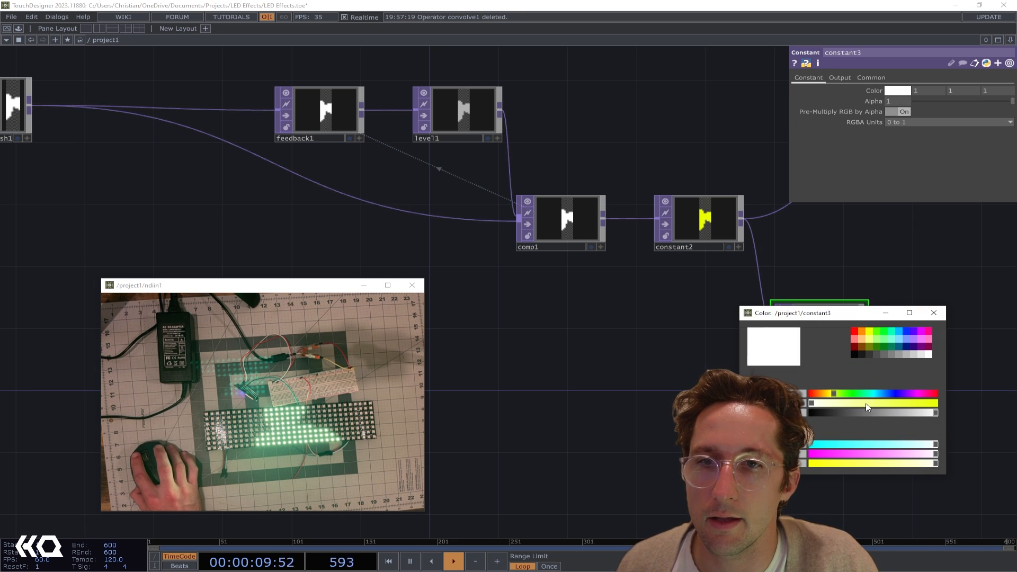
mouse_move(900, 405)
left_mouse_down()
mouse_move(919, 405)
mouse_move(893, 390)
left_mouse_up()
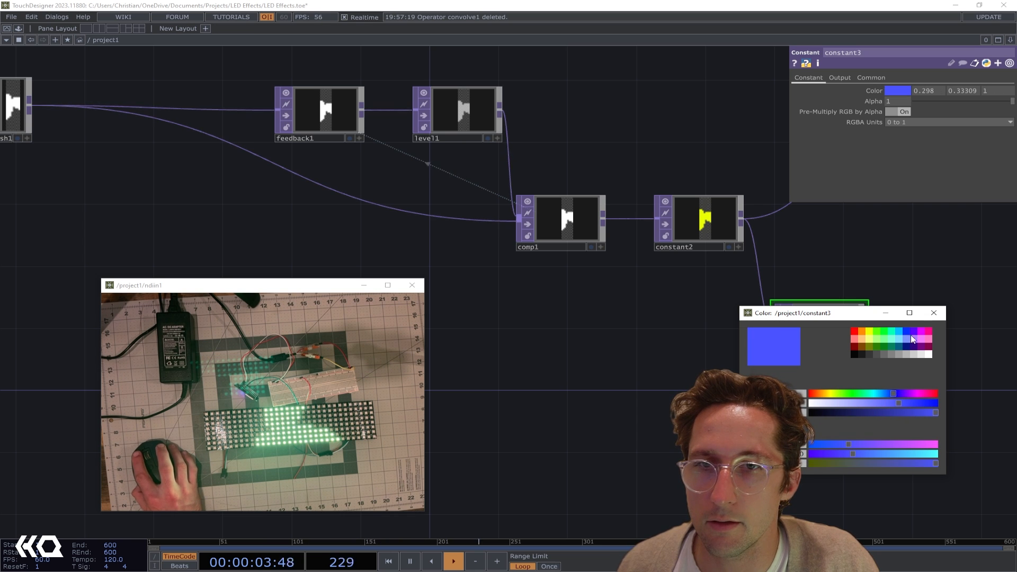
left_click(935, 316)
Feed null1 from constant3 instead of constant2, and place constant3 in line with constant2
left_click_drag(879, 332, 797, 338)
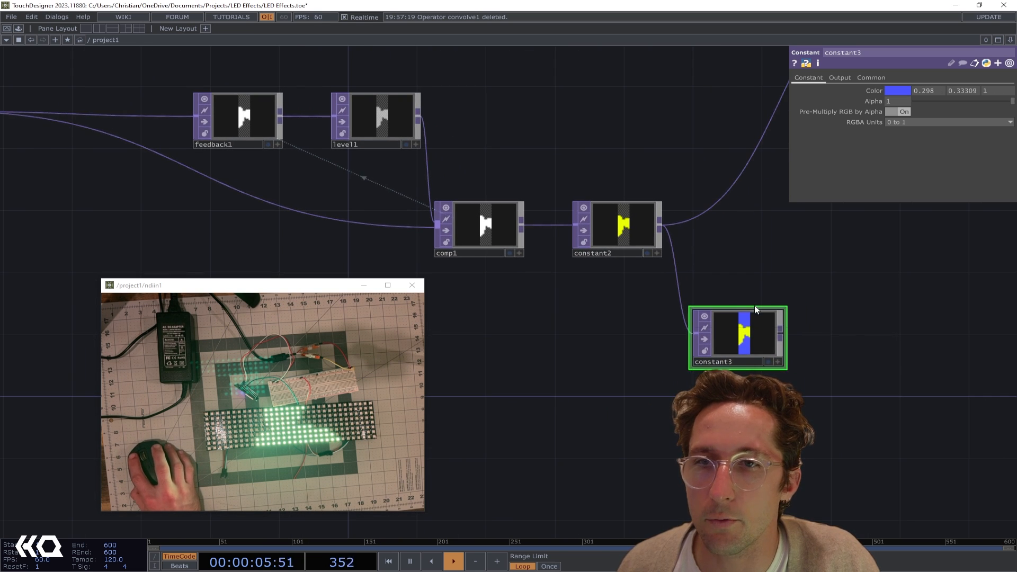
left_click_drag(756, 310, 690, 367)
left_click_drag(647, 223, 646, 211)
left_click_drag(647, 370, 655, 257)
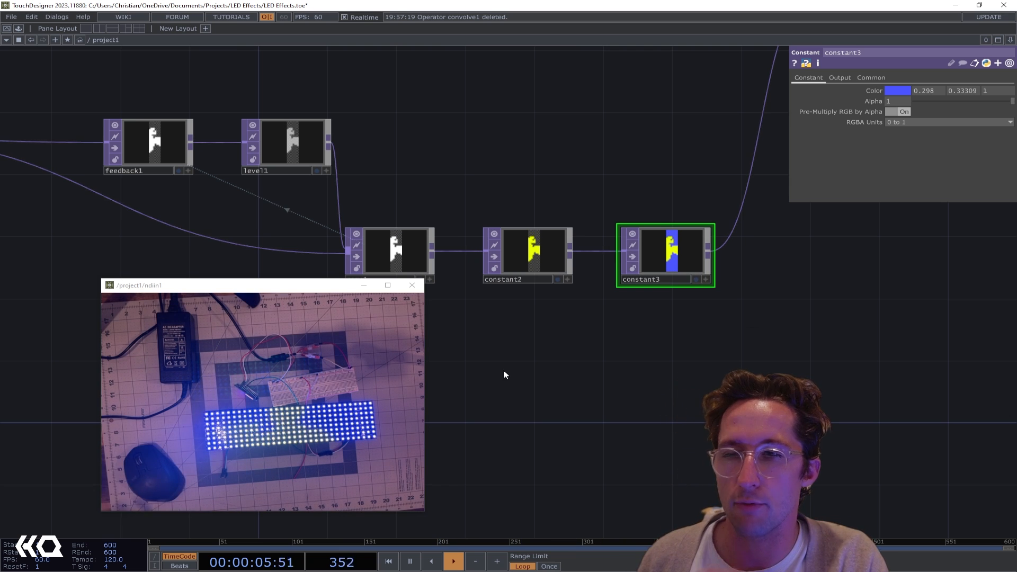
Lower constant3's alpha to 0.484 and fine-tune its blue background color
scroll(704, 257, "up", 3)
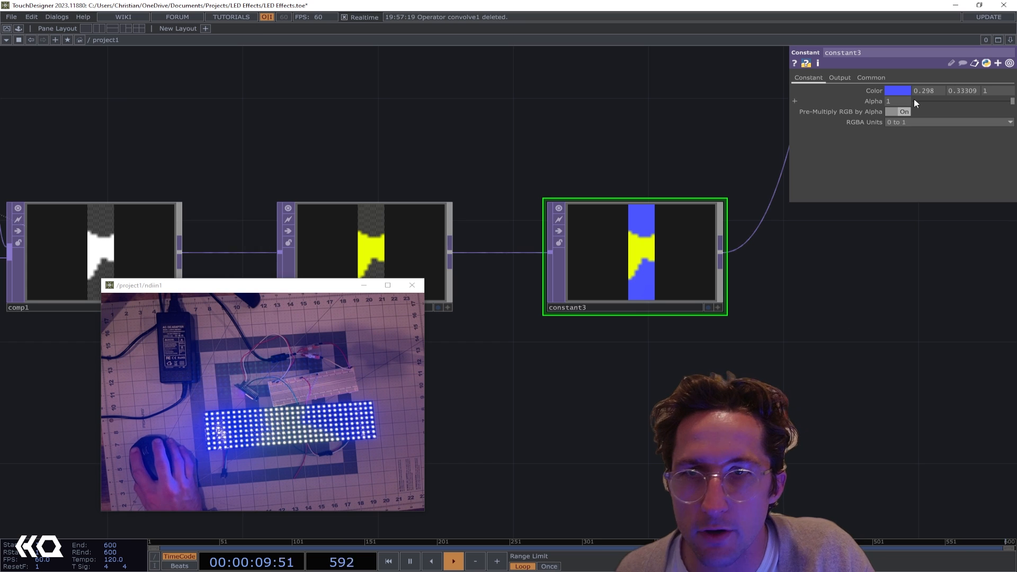
mouse_move(981, 107)
left_mouse_down()
mouse_move(993, 99)
mouse_move(963, 107)
left_mouse_up()
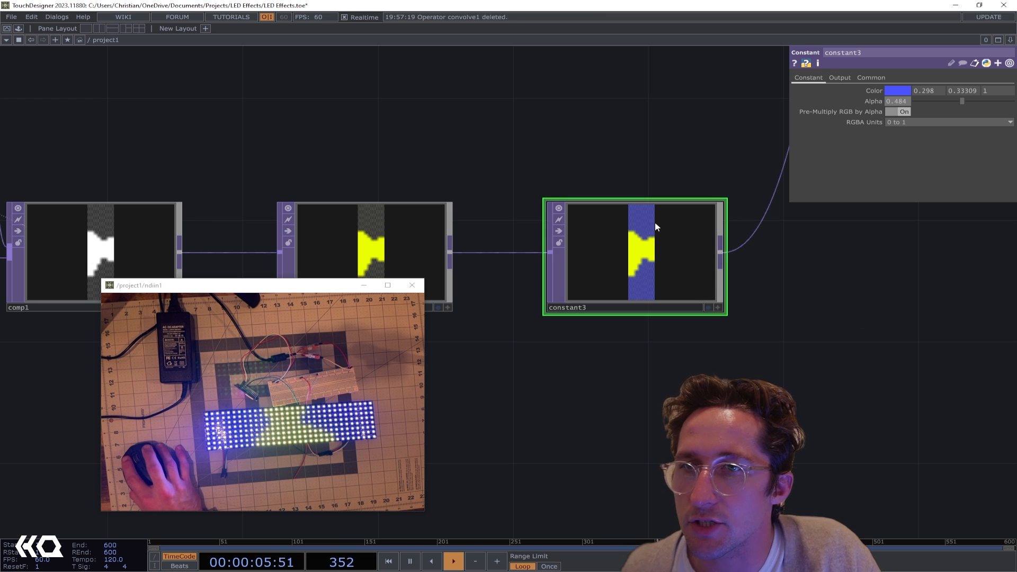
left_click(895, 91)
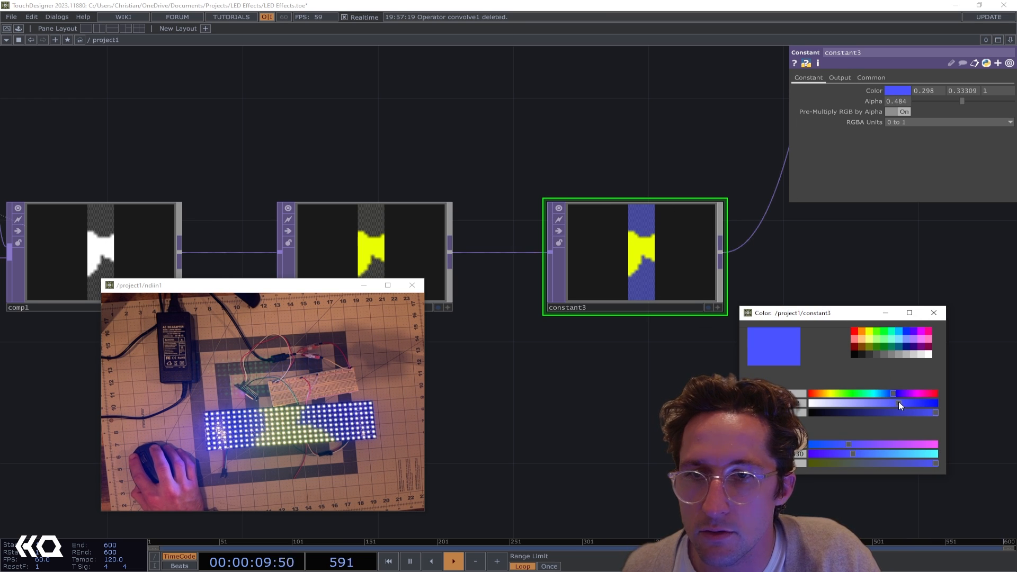
left_click_drag(903, 413, 881, 412)
left_click(932, 314)
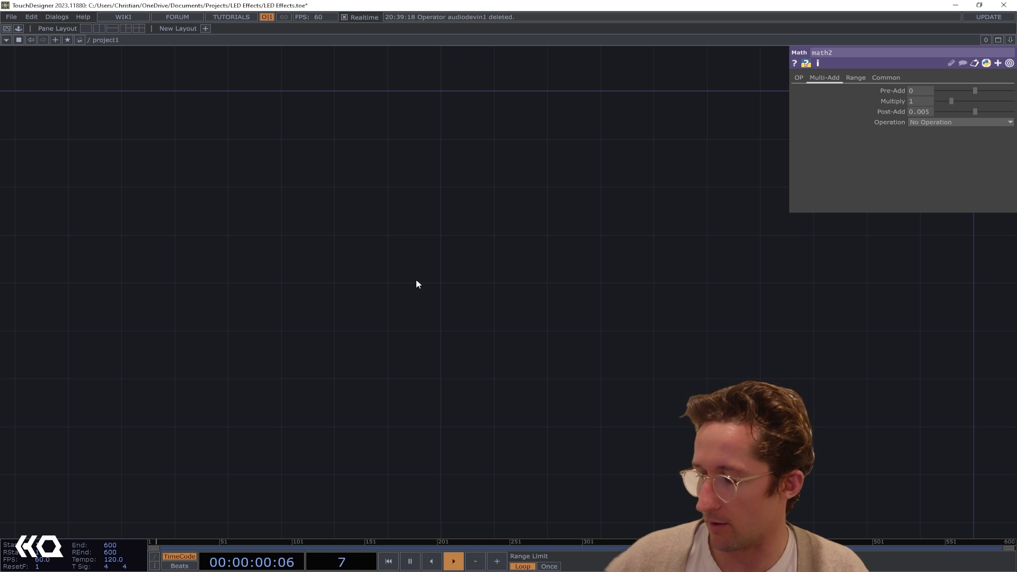
Add an Audio File In CHOP in an empty area of the network
key("Tab")
type("au")
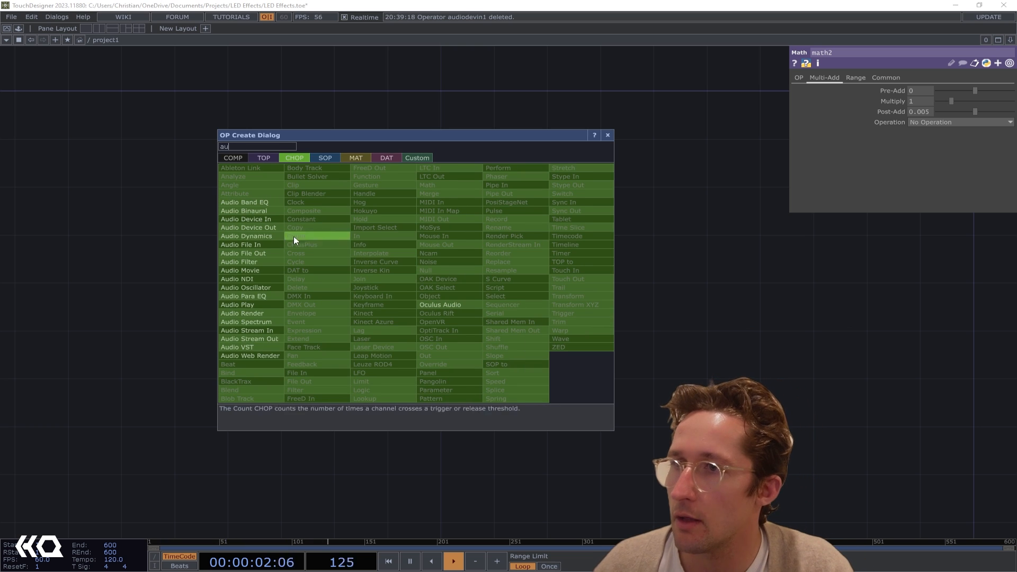
left_click(244, 253)
left_click(243, 278)
scroll(244, 278, "up", 3)
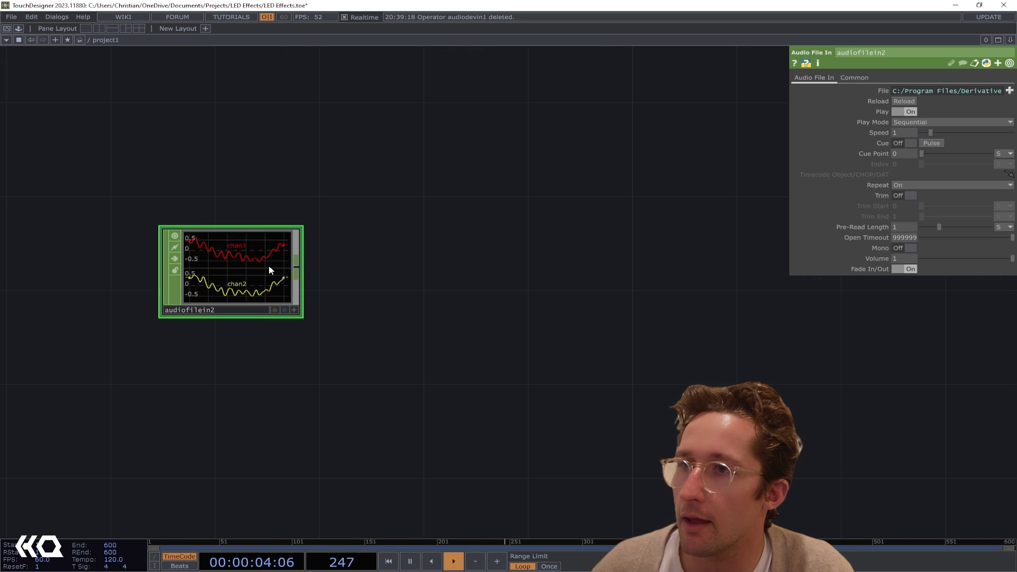
Add a Math CHOP beside audiofilein2, fed by its output
left_click(305, 267)
right_click(402, 252)
type("math")
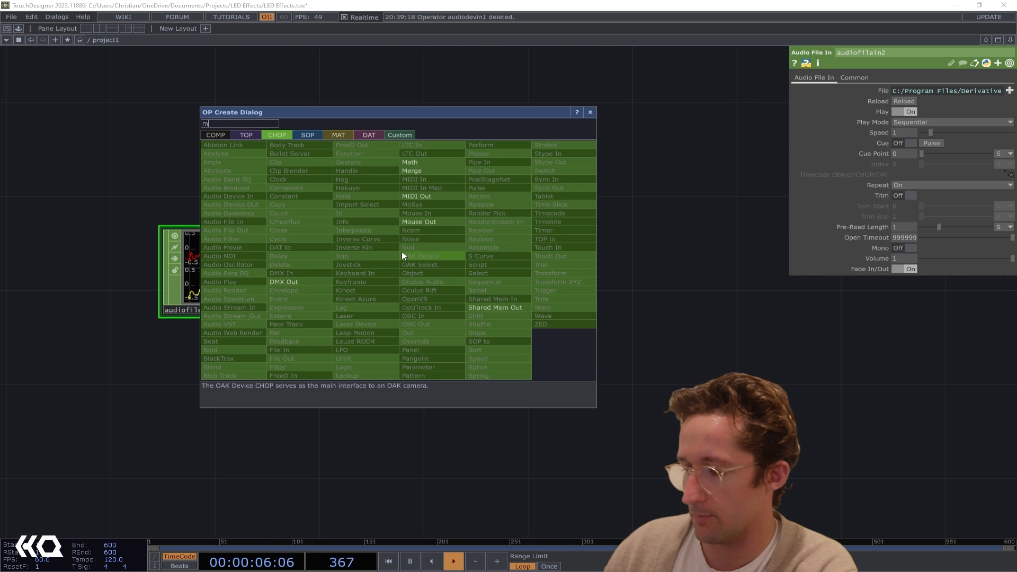
key("Return")
left_click(402, 252)
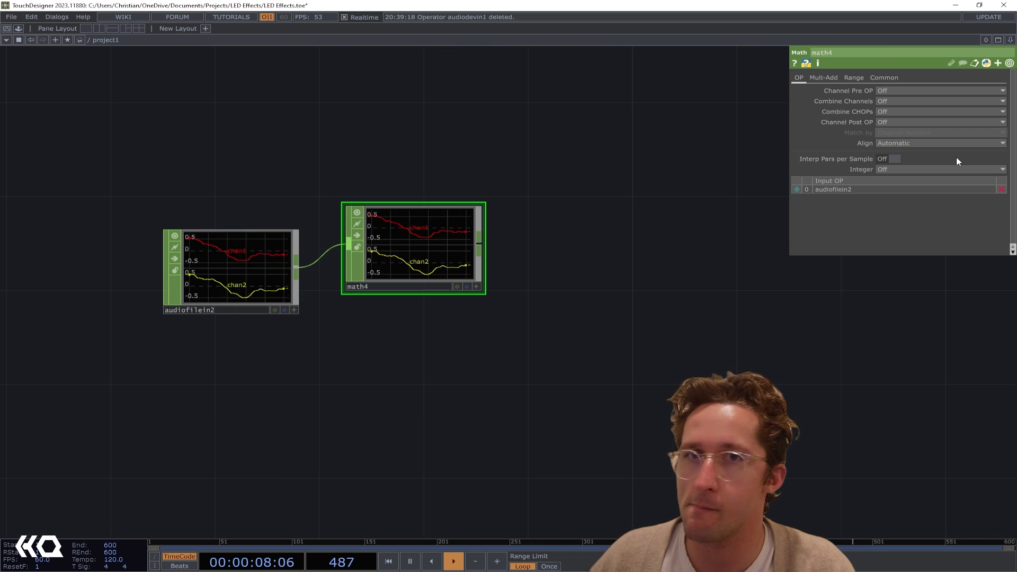
Set math4 to combine its channels by Average
left_click(901, 103)
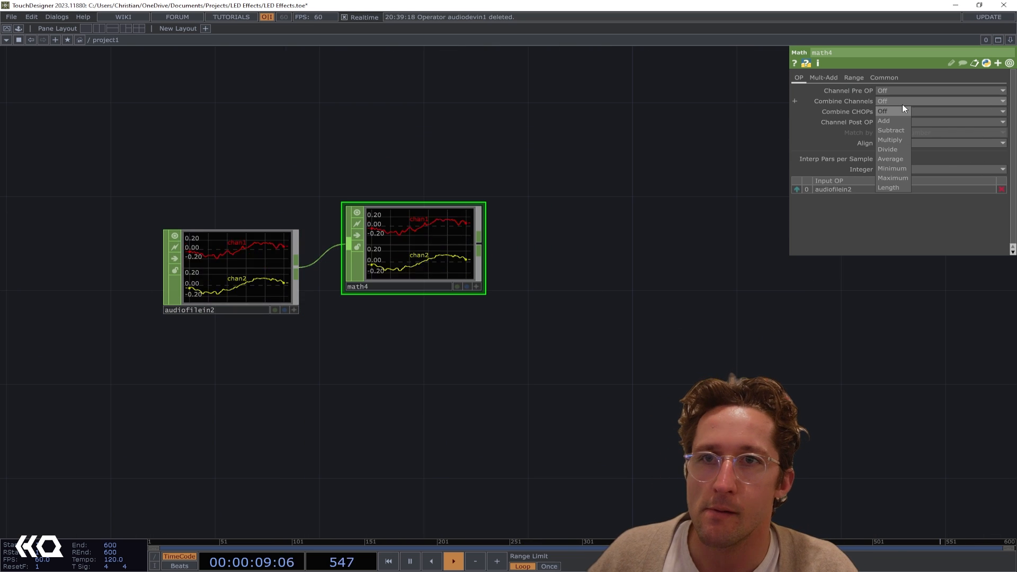
left_click(894, 158)
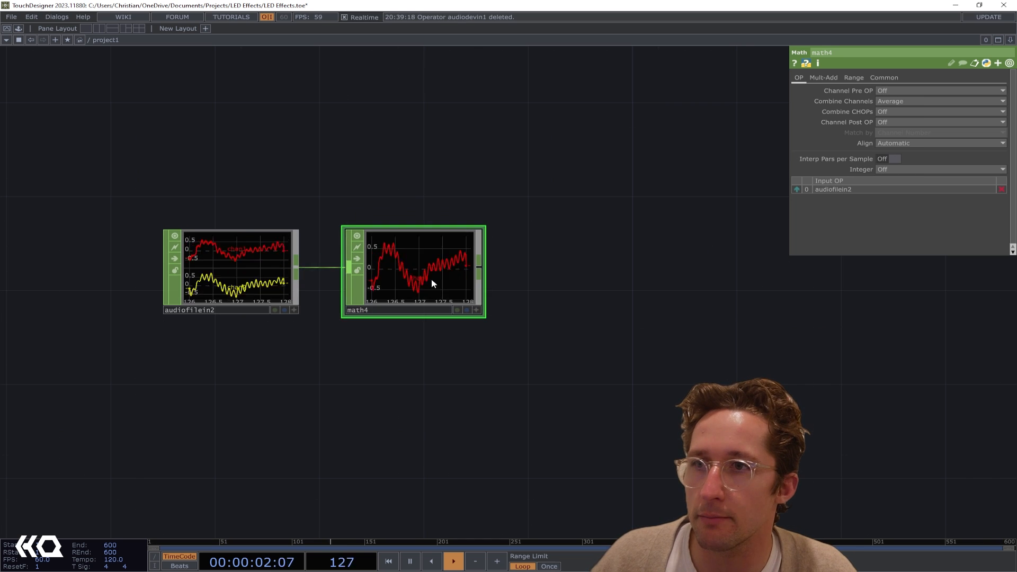
Add an Audio Device Out CHOP below and beyond math4, fed by its output, and bypass it
left_click_drag(408, 262, 555, 399)
type("aud")
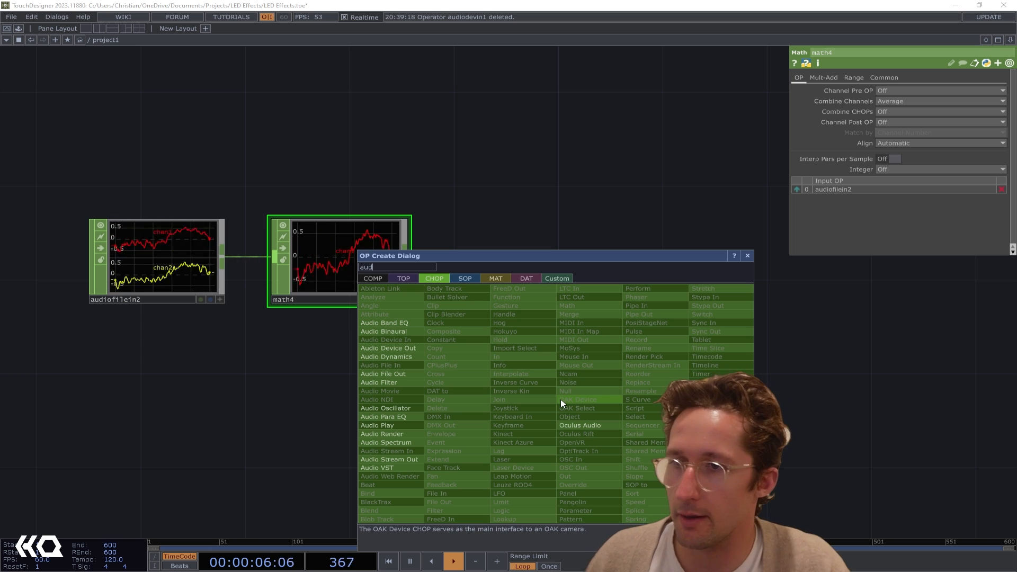
left_click(399, 348)
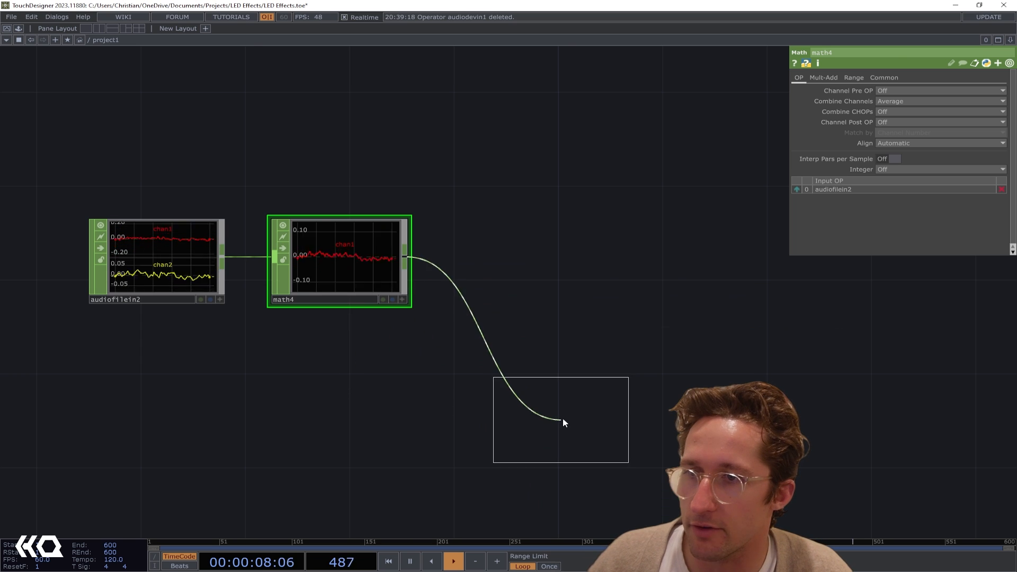
left_click(564, 421)
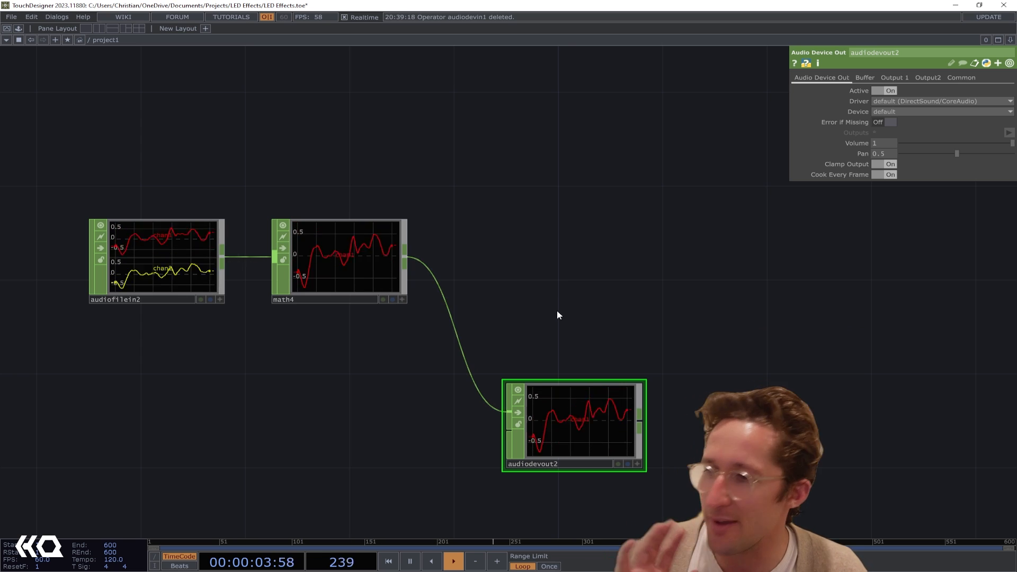
left_click(518, 412)
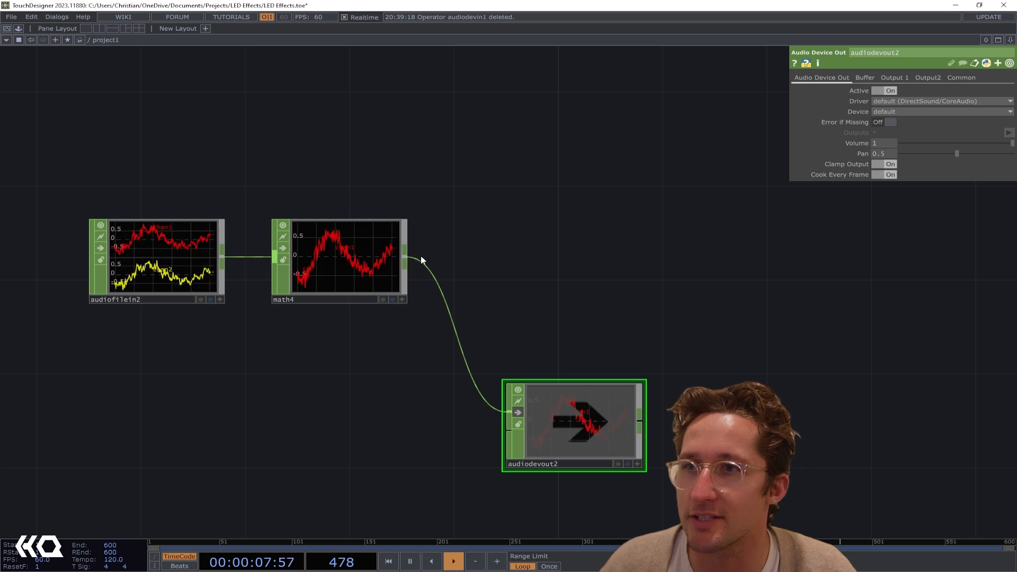
Add an Audio Spectrum CHOP fed by math4 and place it in line, well clear of the audio output node
left_click(407, 263)
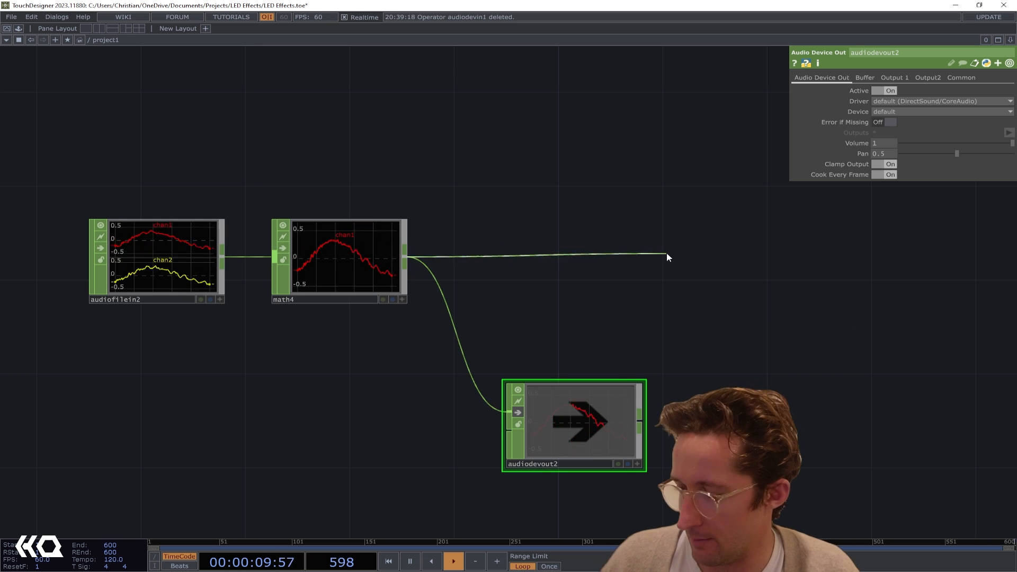
right_click(666, 252)
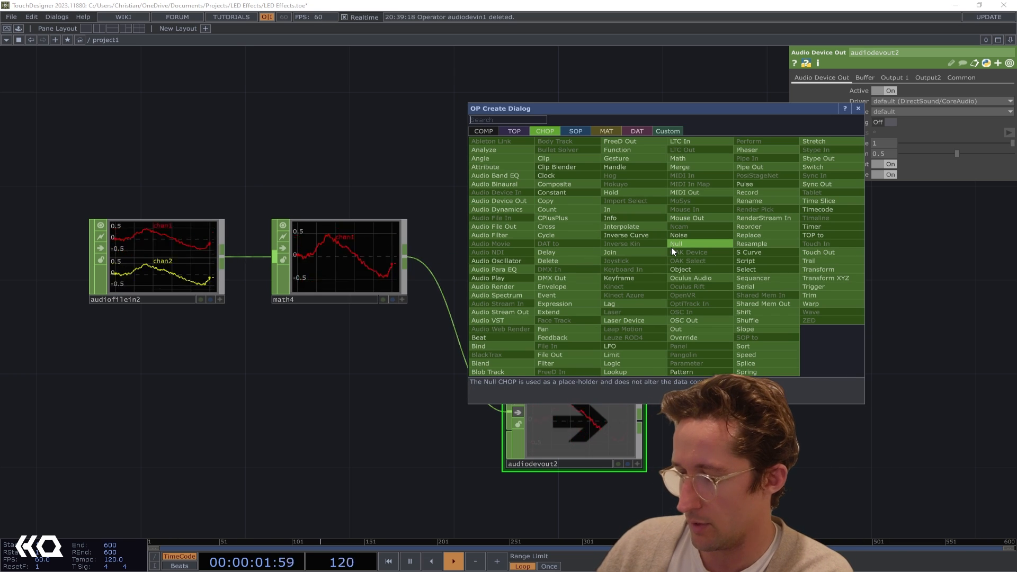
type("spe")
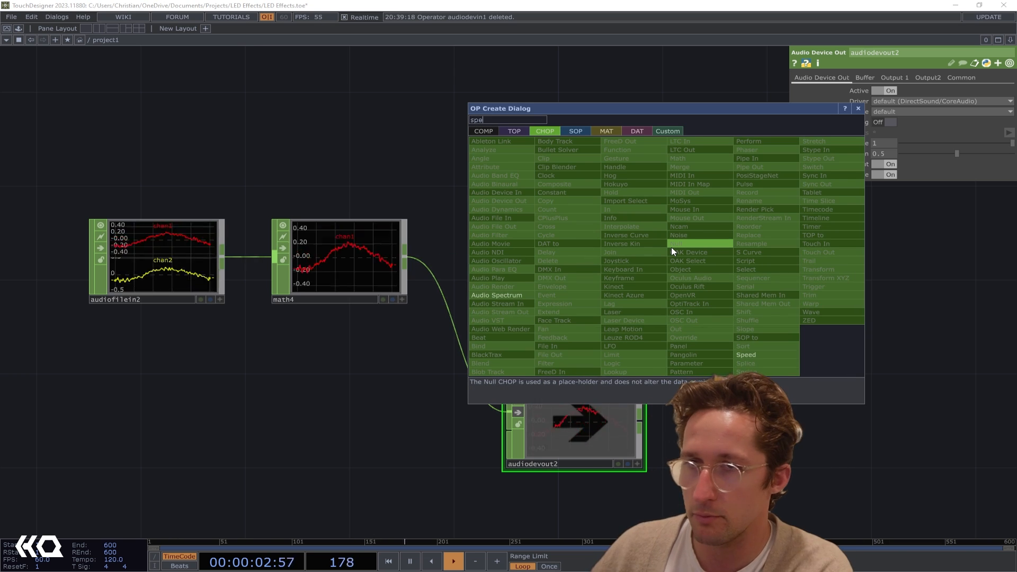
left_click(516, 295)
left_click(758, 262)
left_click_drag(758, 310, 437, 343)
left_click_drag(503, 290, 622, 288)
middle_click(454, 299)
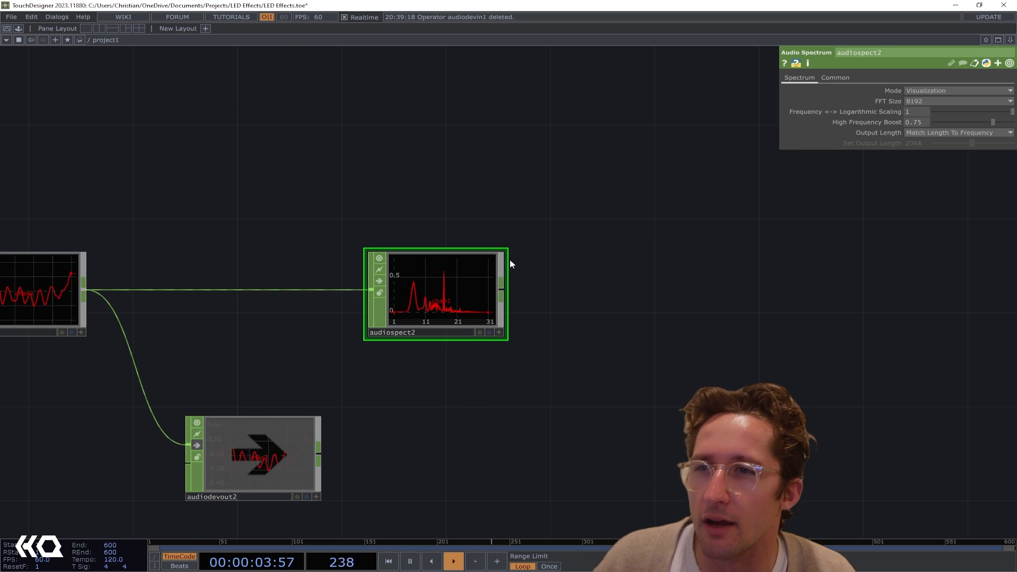
Add a CHOP to TOP beside audiospect2 that converts the spectrum to an image
mouse_move(498, 282)
left_mouse_down()
mouse_move(518, 288)
mouse_move(492, 287)
left_mouse_up()
left_click(501, 290)
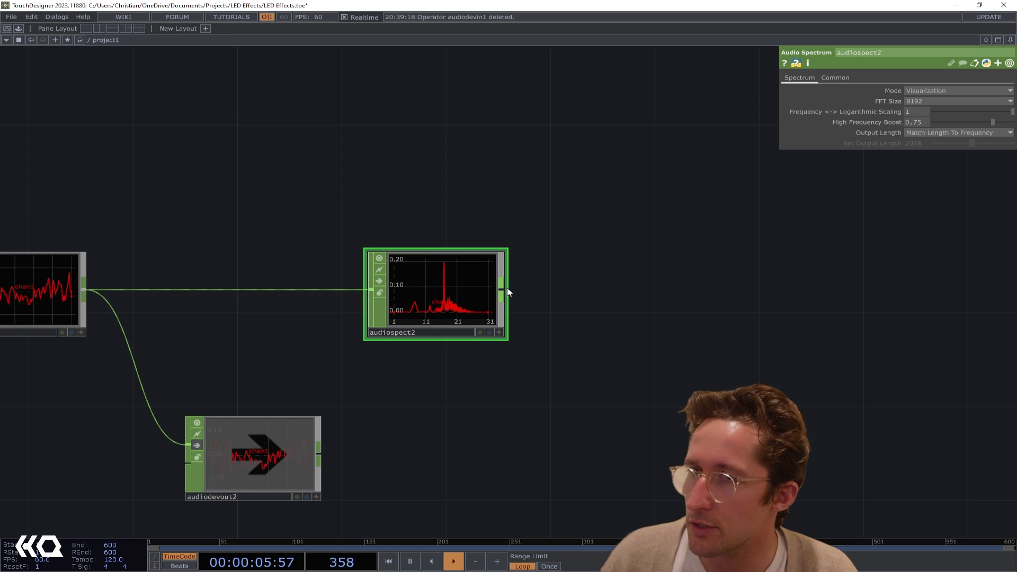
left_click(591, 290)
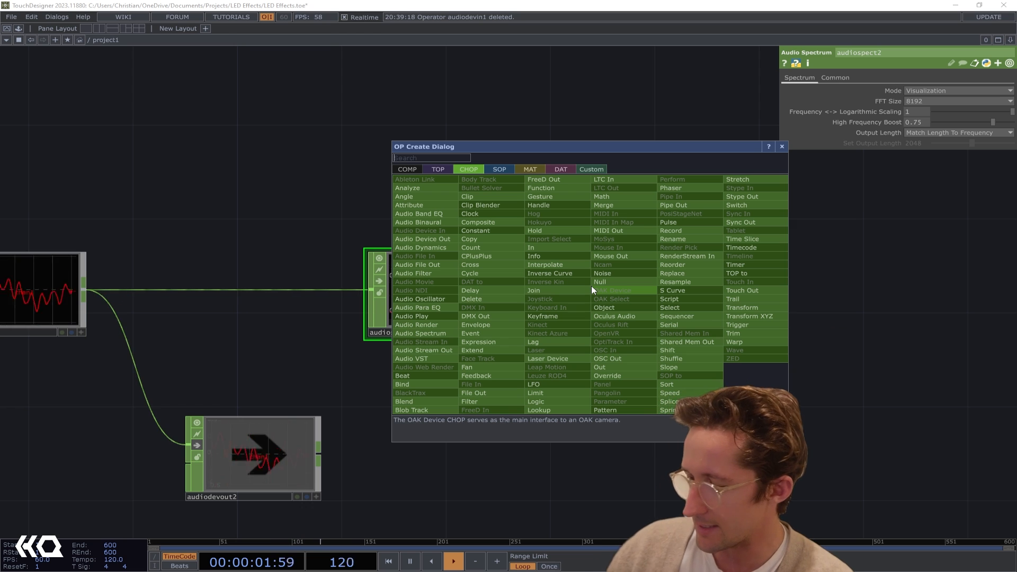
left_click(435, 169)
left_click(423, 178)
left_click(688, 281)
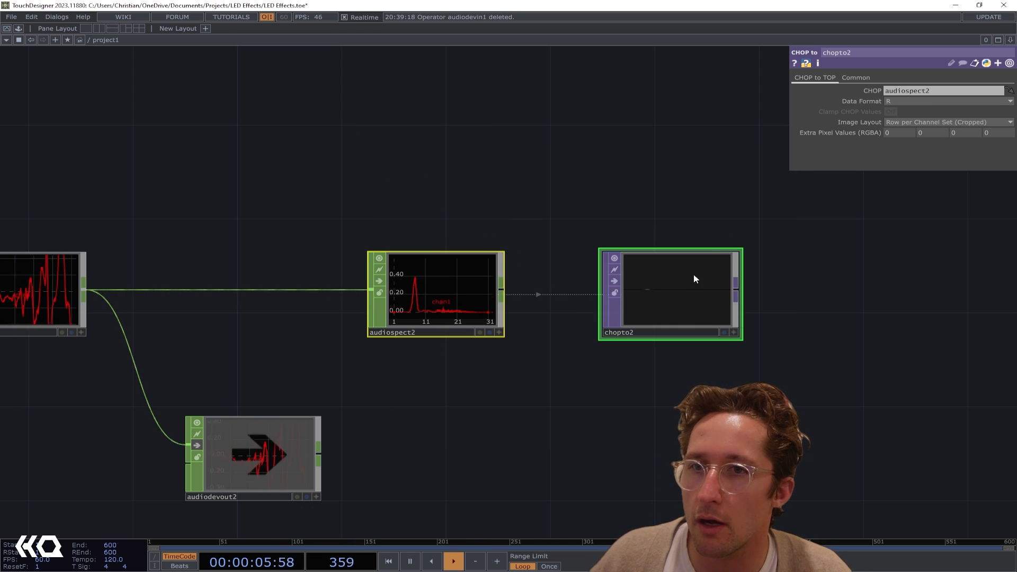
scroll(728, 277, "up", 3)
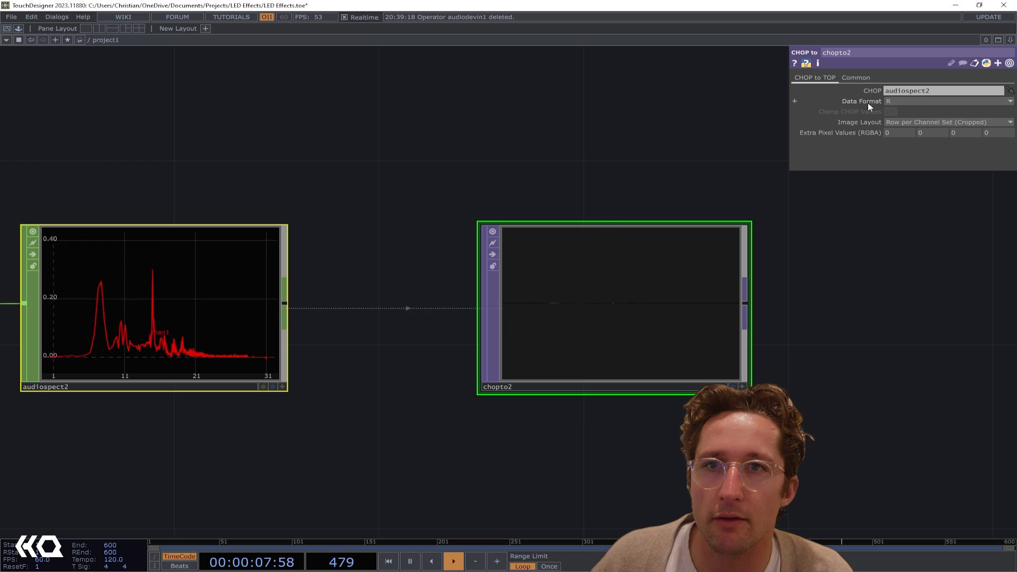
Keep chopto2's output resolution on Use Input and set its pixel format to 32-bit float (RGBA)
left_click(856, 78)
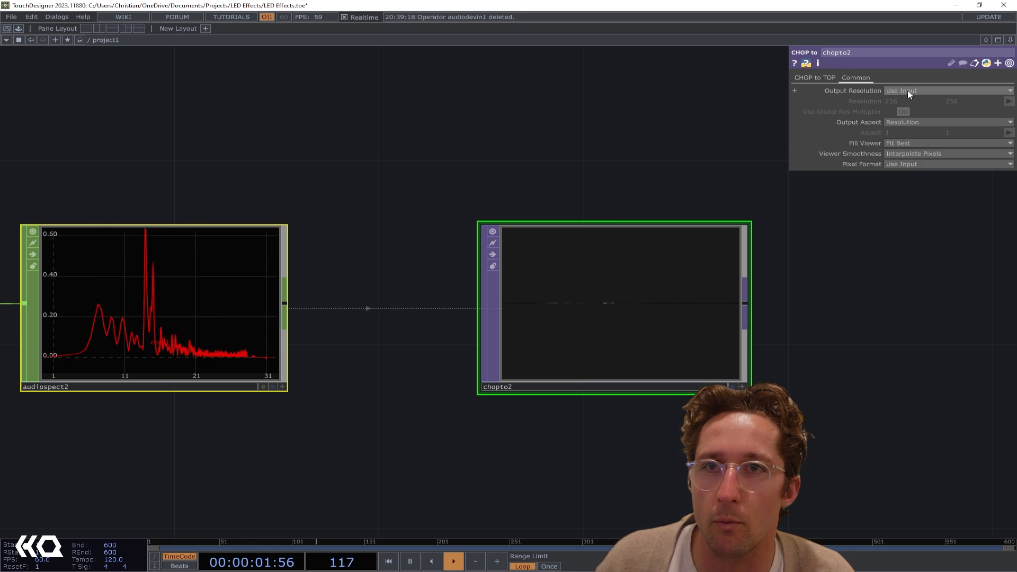
left_click(908, 90)
middle_click(623, 352)
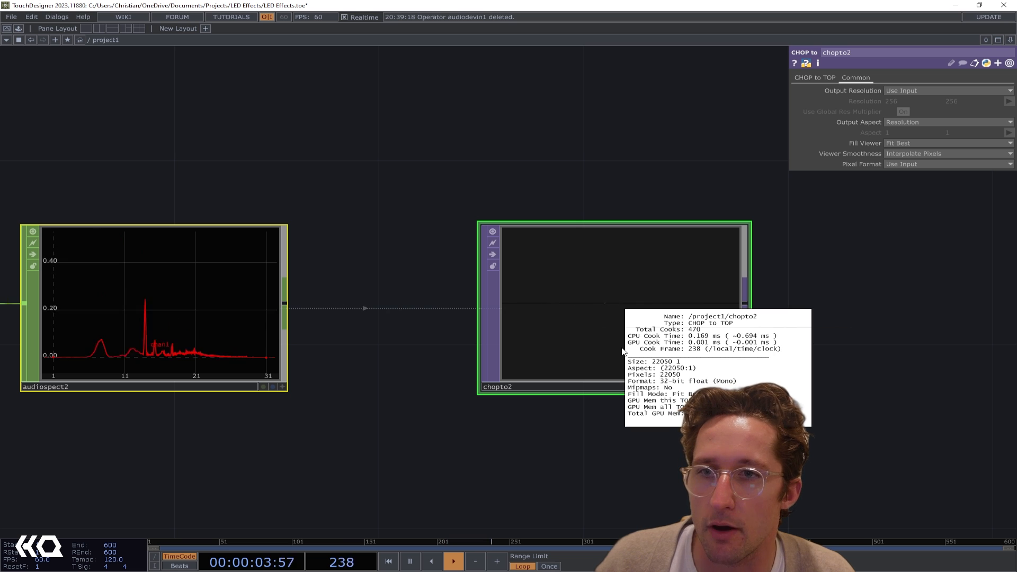
left_click(918, 94)
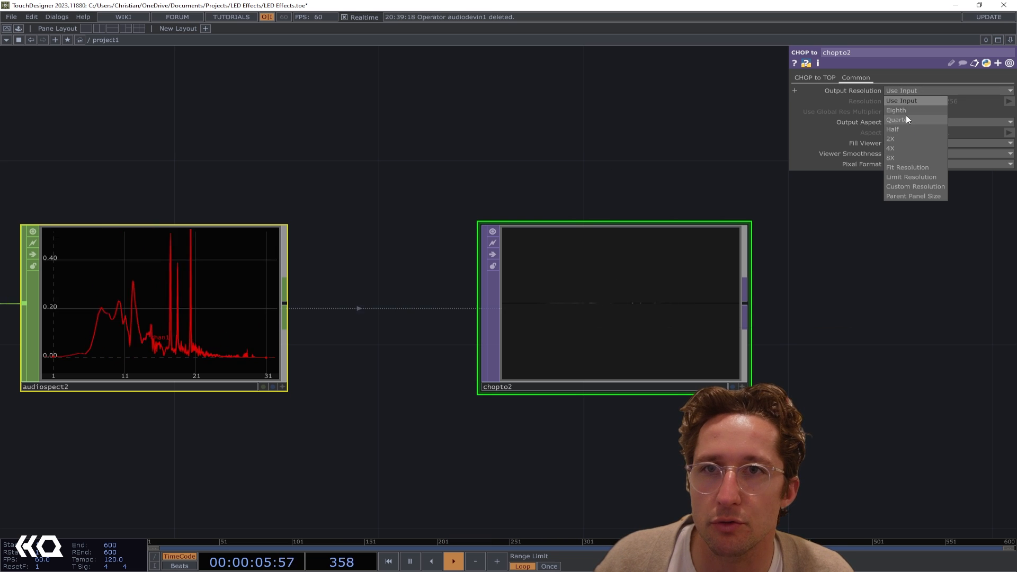
left_click(907, 89)
left_click(915, 163)
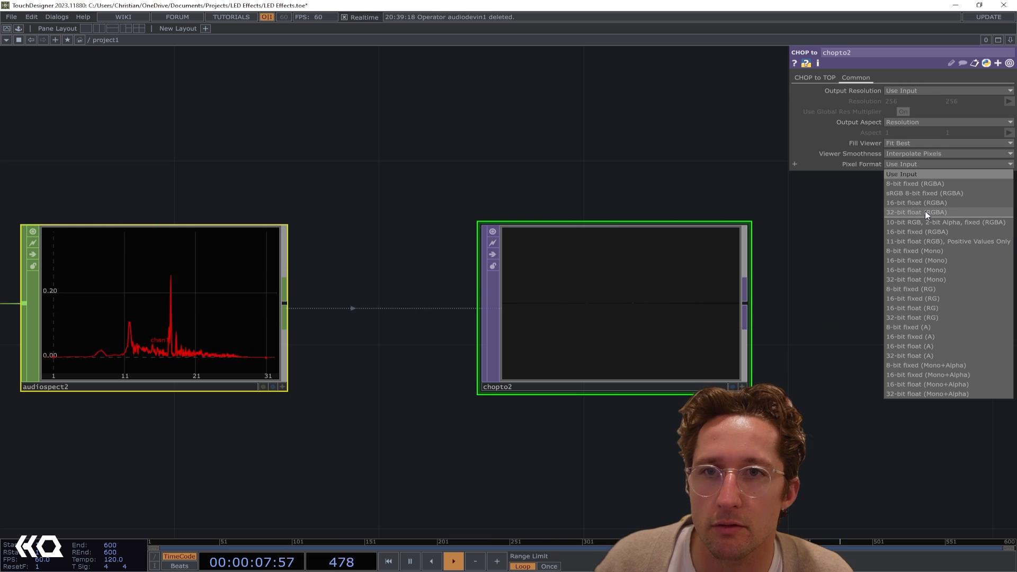
left_click(925, 211)
scroll(364, 322, "up", 2)
scroll(159, 297, "down", 4)
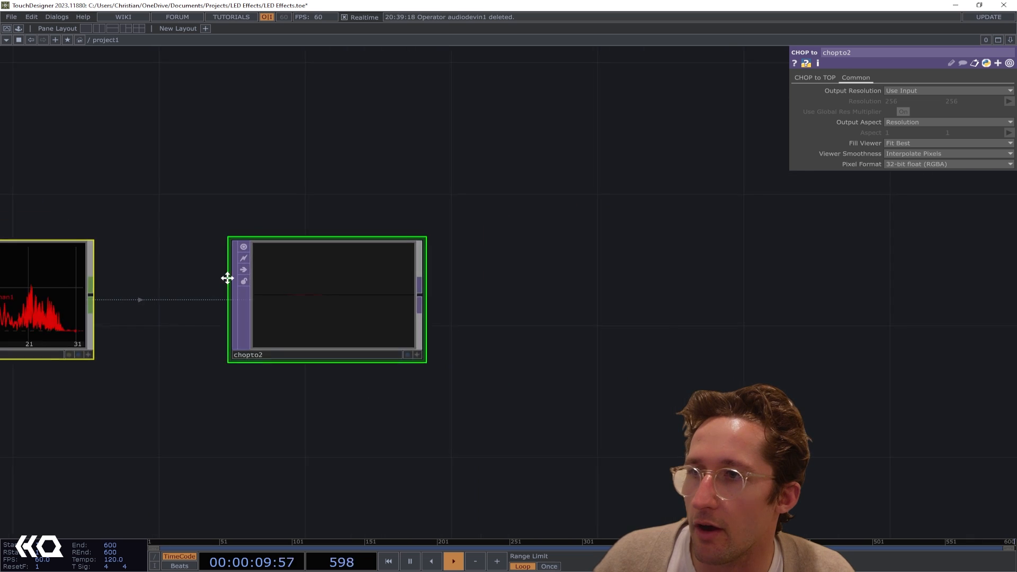
Add a Channel Mix TOP fed by chopto2 and space it out in line with it
left_click_drag(227, 277, 333, 278)
scroll(584, 314, "down", 2)
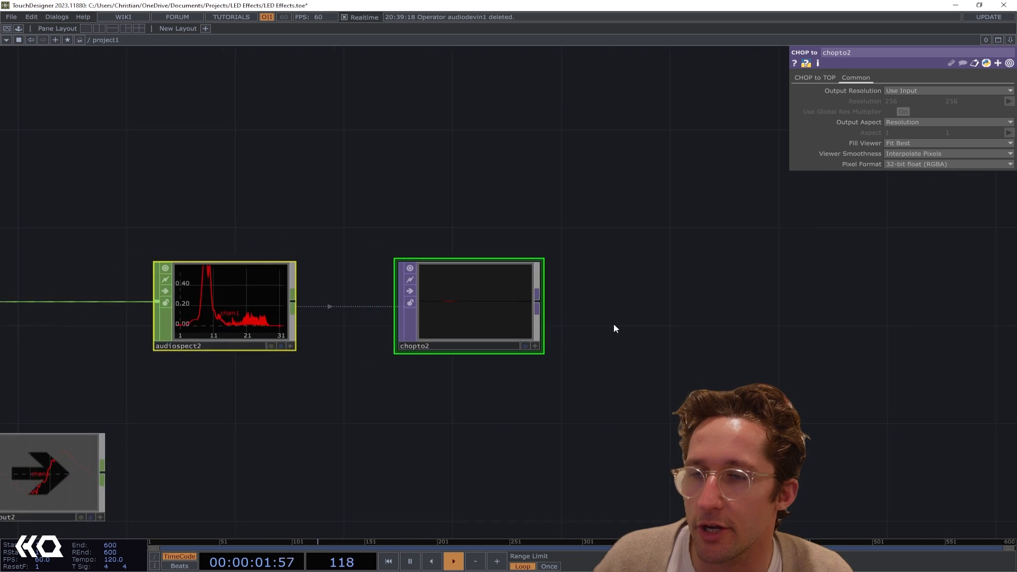
scroll(614, 324, "down", 1)
left_click_drag(614, 325, 511, 355)
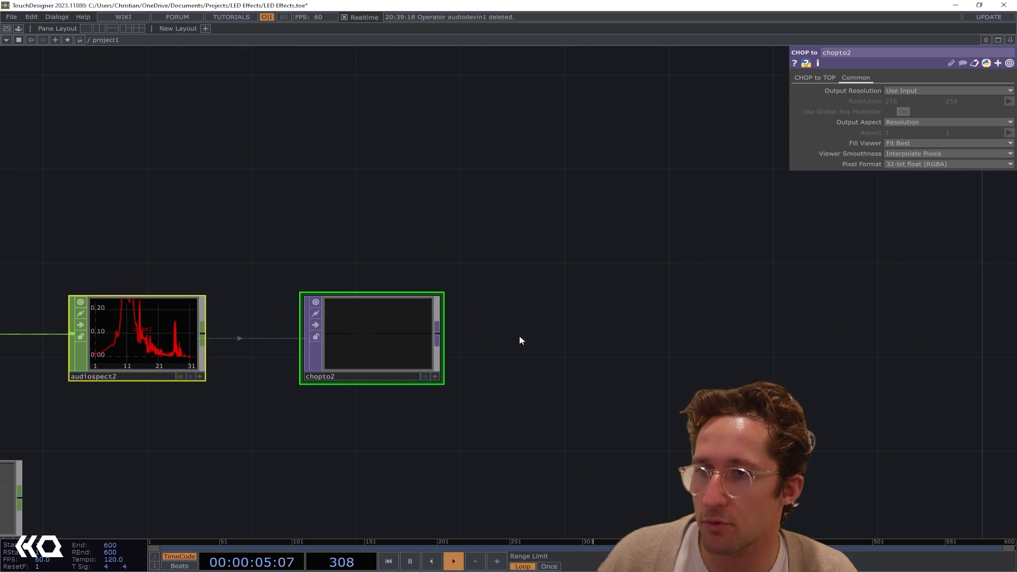
left_click(536, 334)
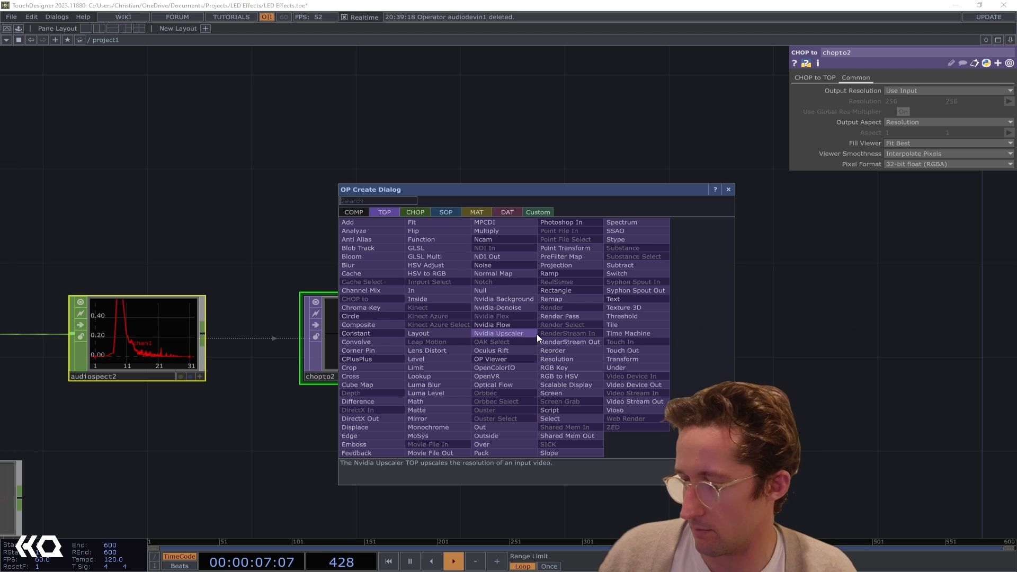
type("chan")
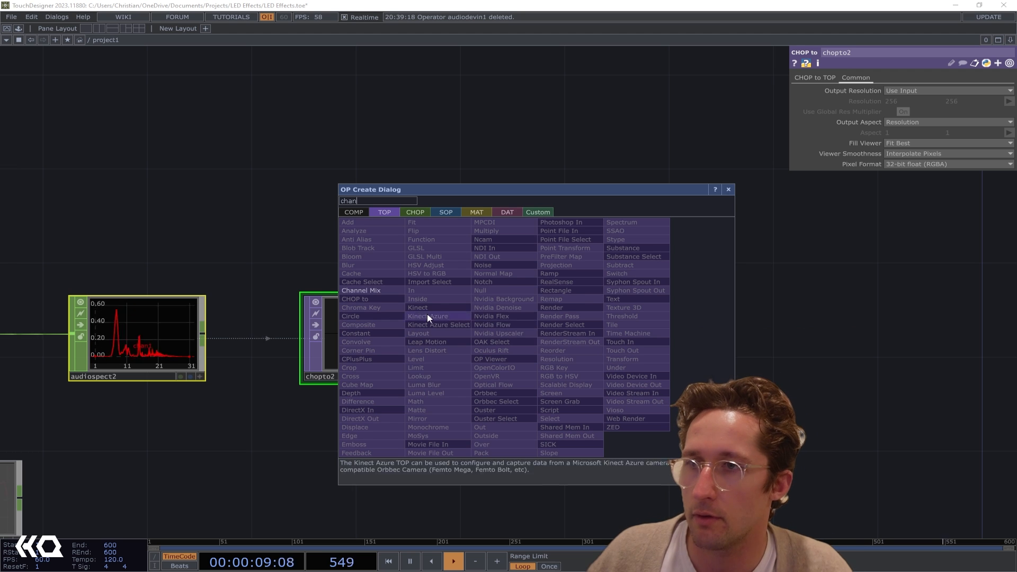
left_click(360, 291)
left_click(560, 339)
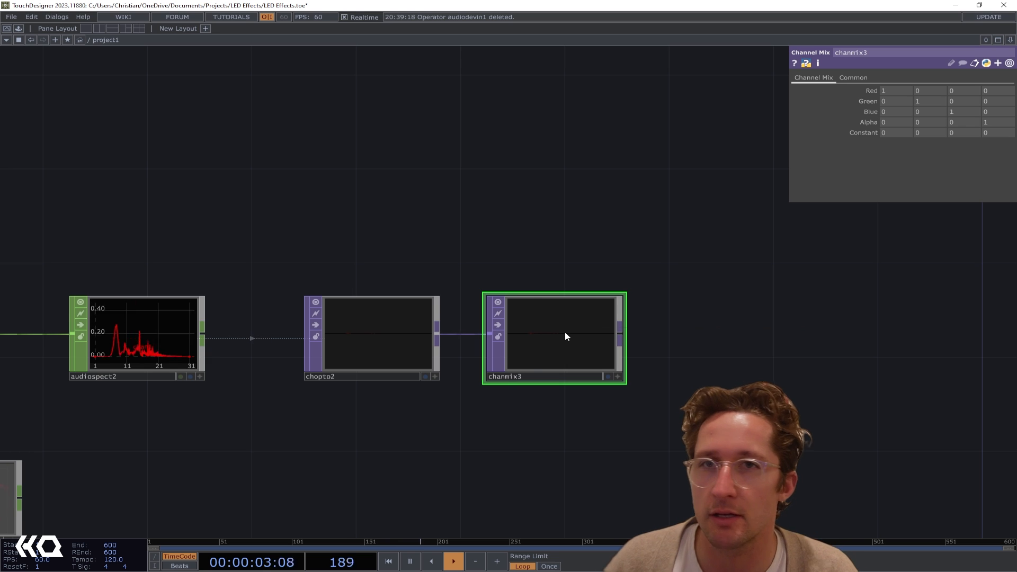
left_click_drag(566, 337, 591, 337)
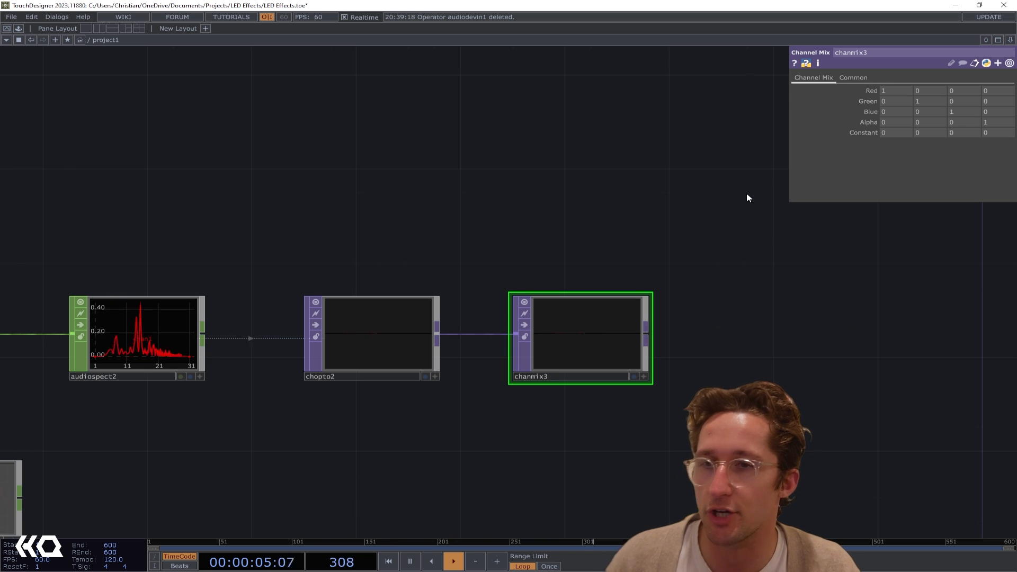
Set the first value of chanmix3's Green, Blue and Alpha rows to 1
left_click(892, 100)
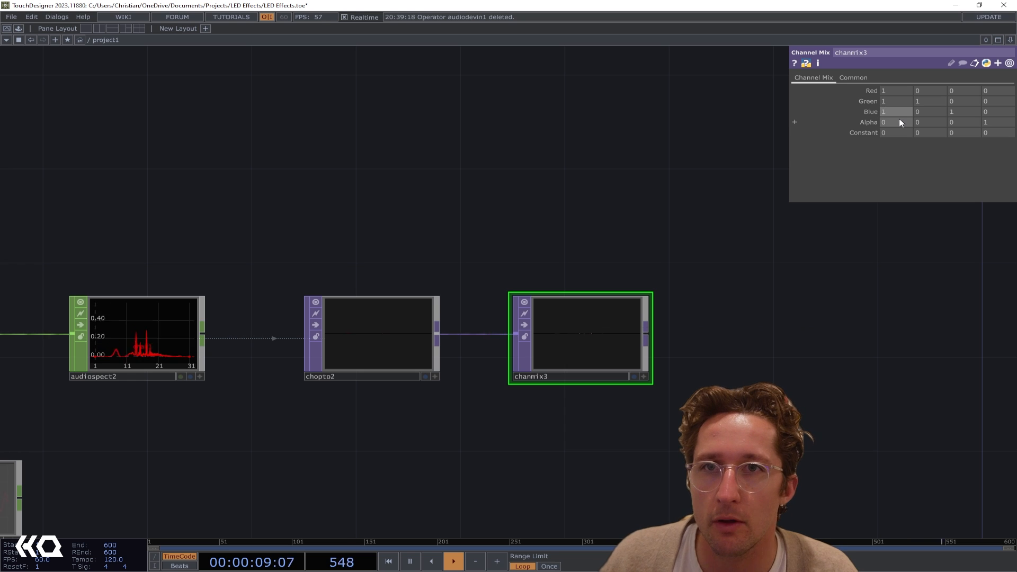
scroll(592, 351, "up", 6)
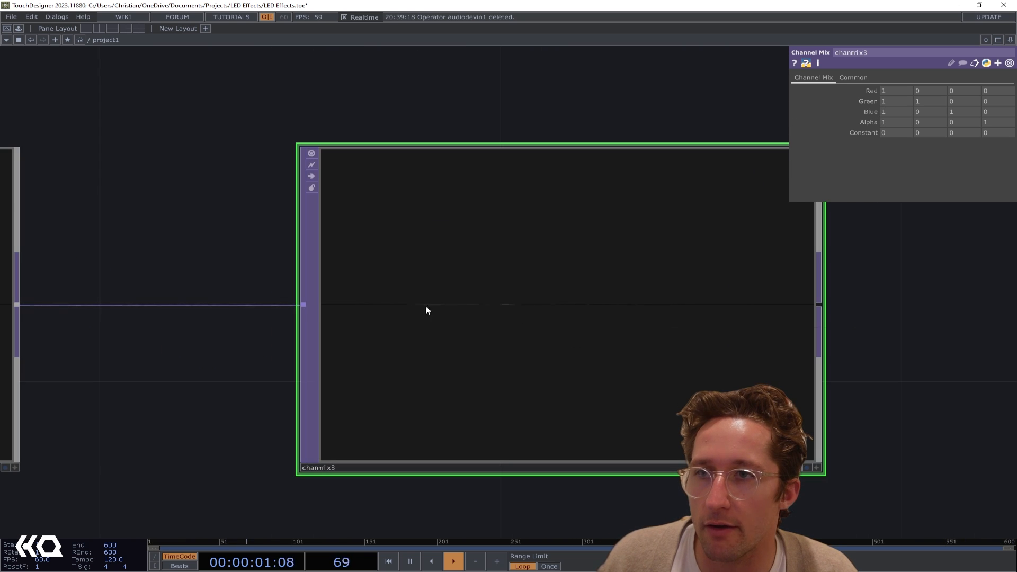
scroll(426, 310, "down", 6)
scroll(574, 326, "up", 2)
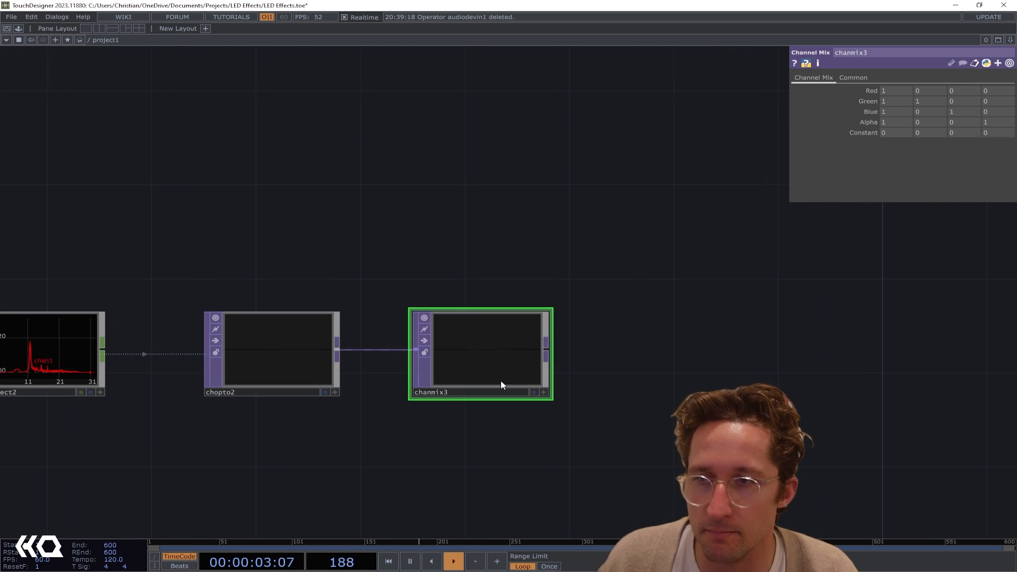
Add a Fit TOP fed by chanmix3 and set its custom output resolution to 32 by 8
left_click_drag(547, 358, 654, 346)
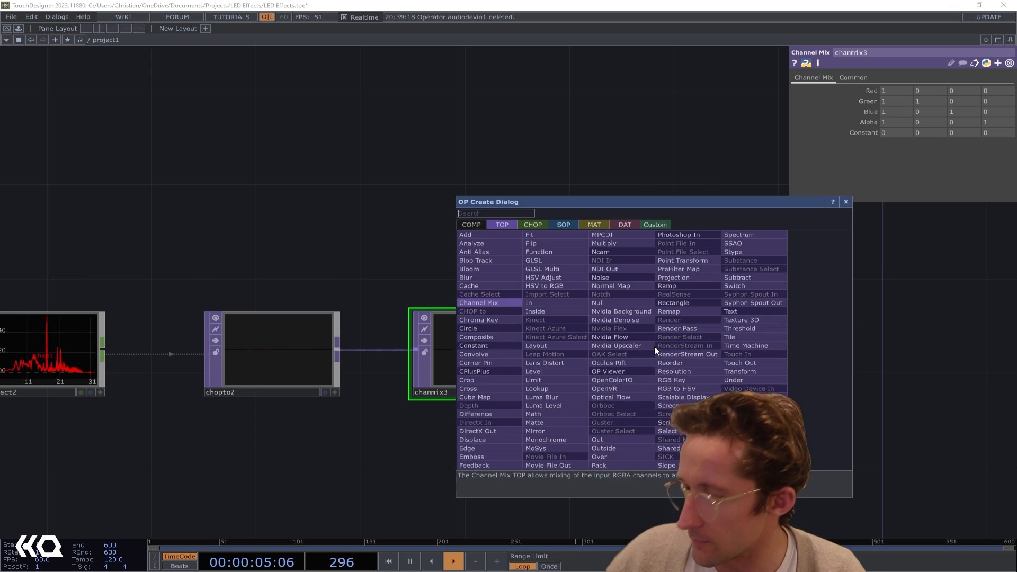
type("fit")
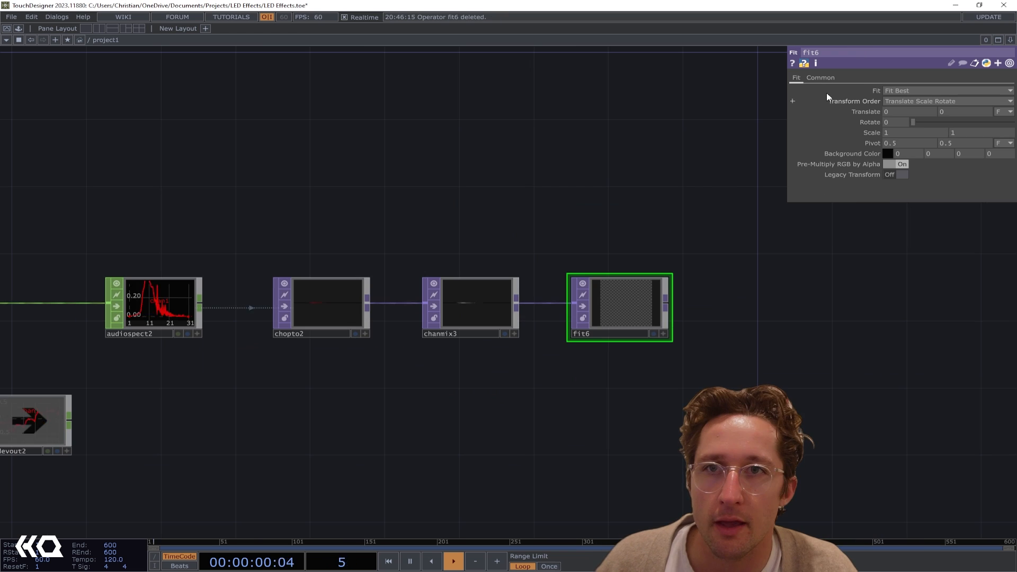
left_click(832, 79)
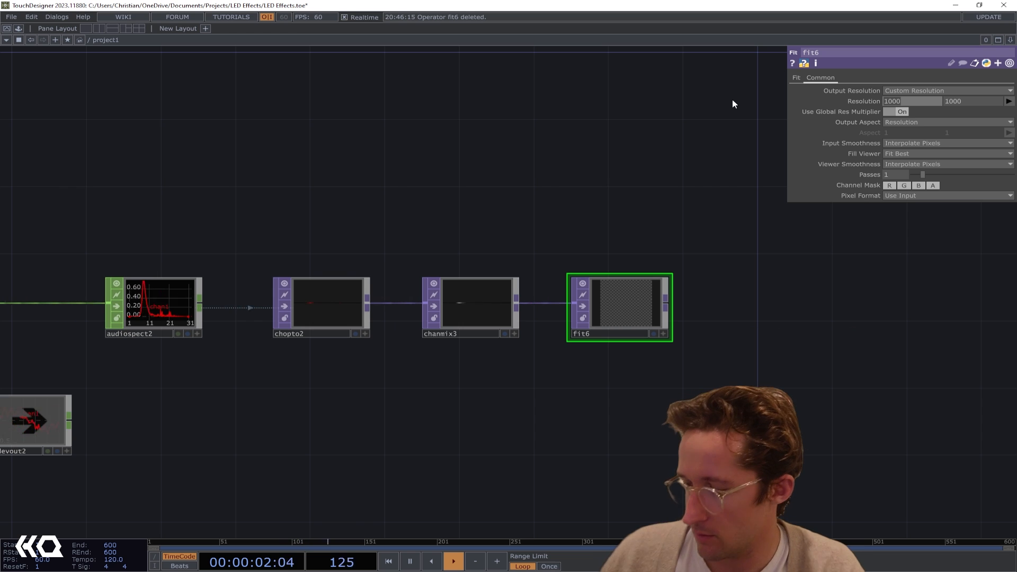
type("8")
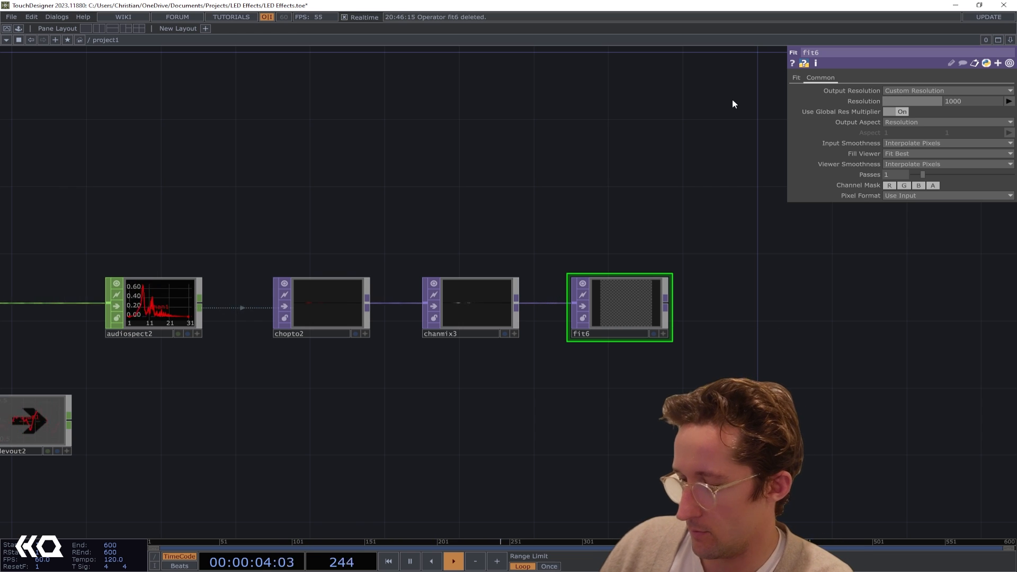
type("32")
key("Tab")
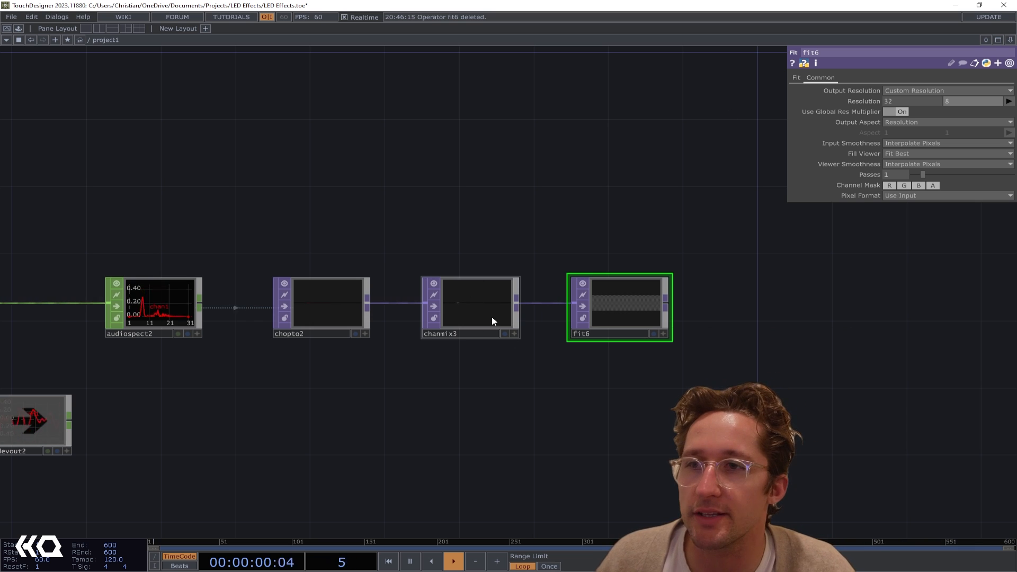
Set fit6's fit mode to Fill
scroll(493, 322, "up", 3)
scroll(534, 296, "up", 3)
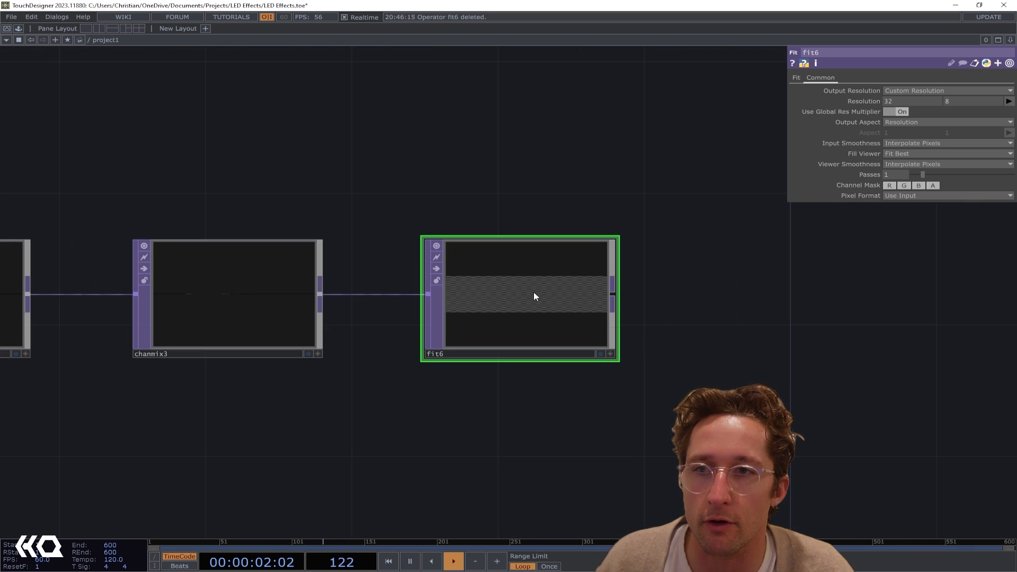
left_click(796, 78)
left_click(894, 90)
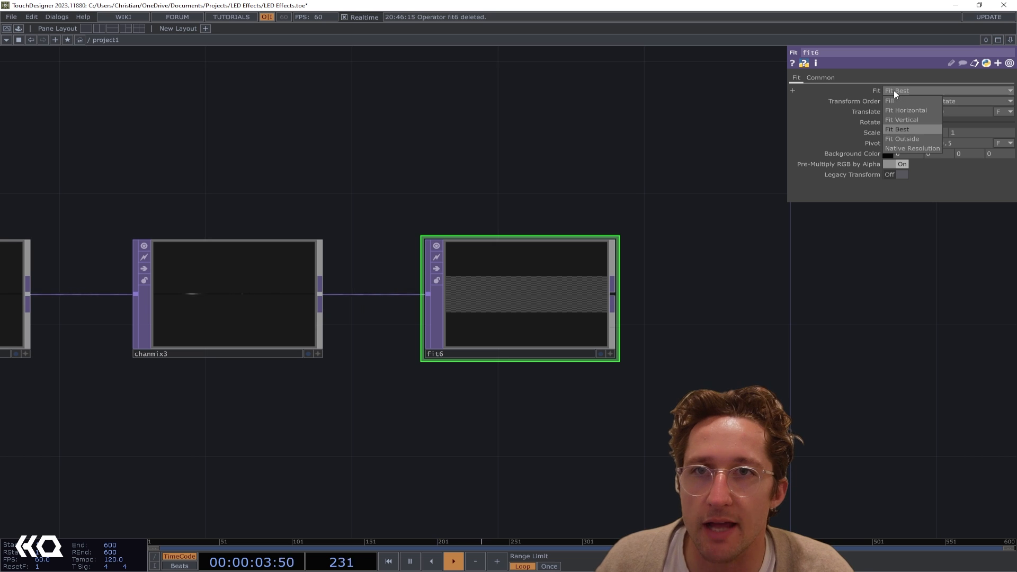
left_click(902, 98)
scroll(523, 297, "up", 3)
scroll(513, 307, "down", 2)
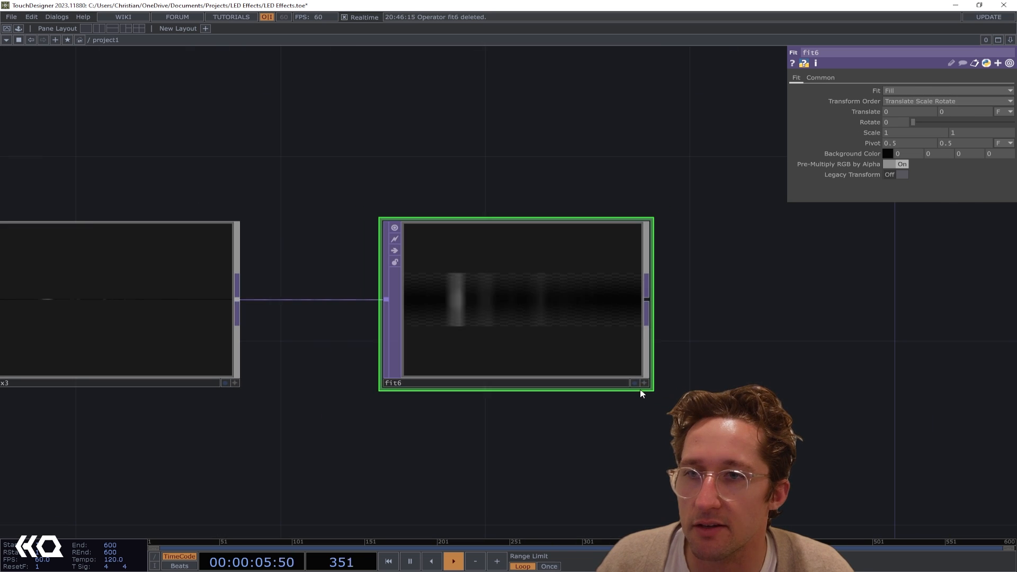
Examine individual pixels of the spectrum image in fit6's active viewer
left_click(644, 383)
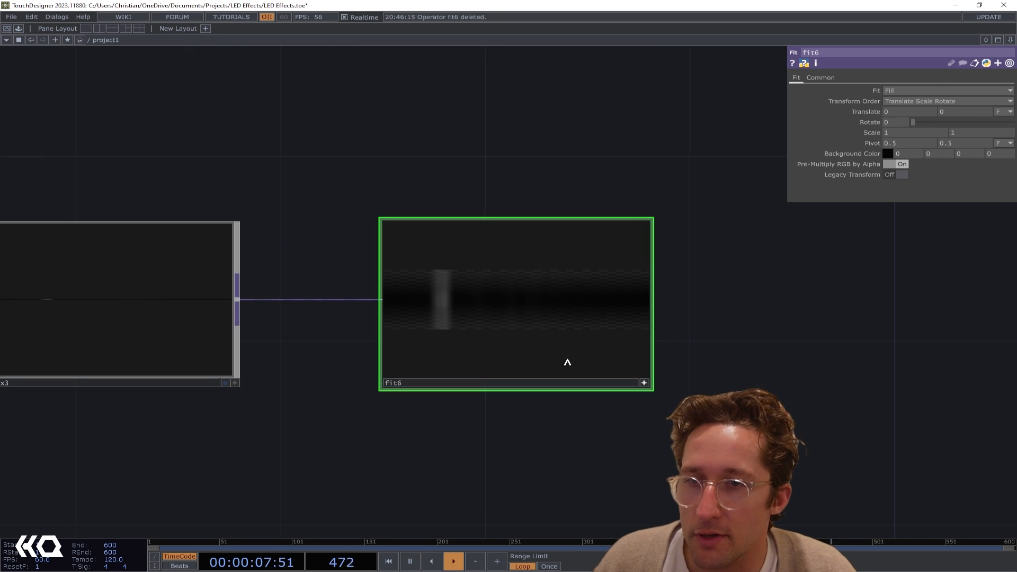
mouse_move(508, 300)
left_mouse_down()
mouse_move(500, 309)
mouse_move(431, 281)
mouse_move(459, 310)
mouse_move(445, 295)
mouse_move(495, 289)
left_mouse_up()
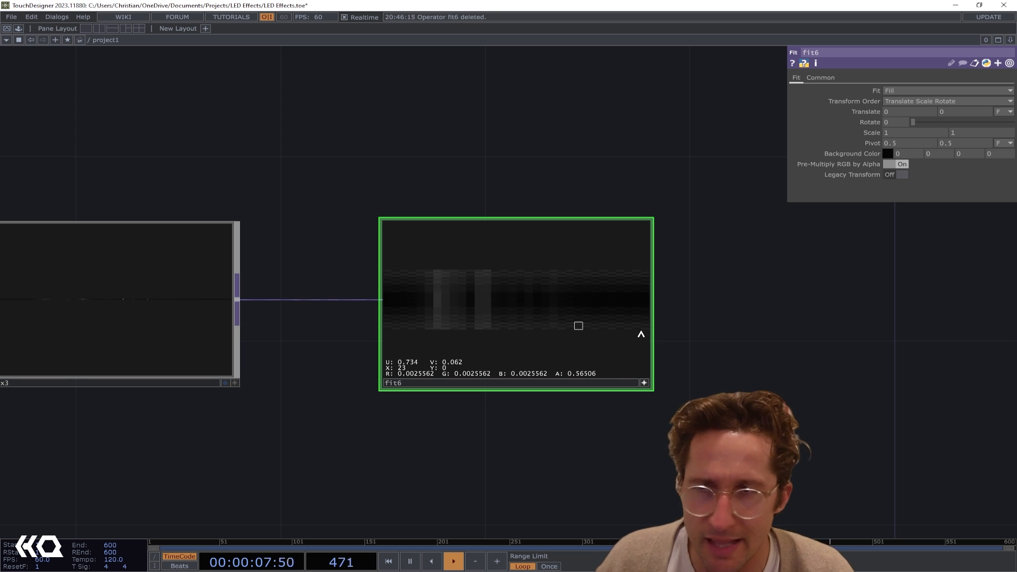
left_click_drag(539, 324, 452, 304)
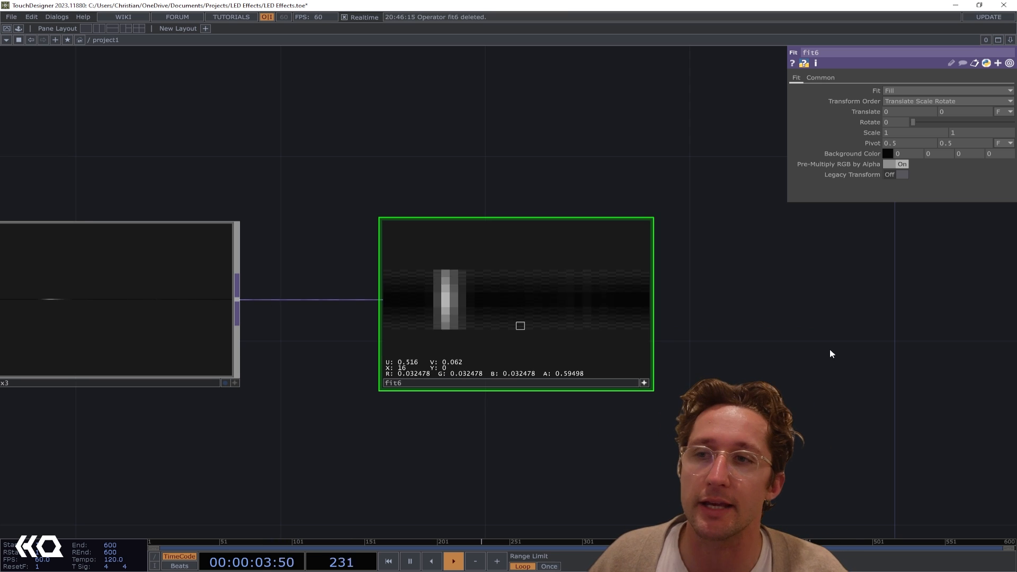
scroll(579, 359, "down", 4)
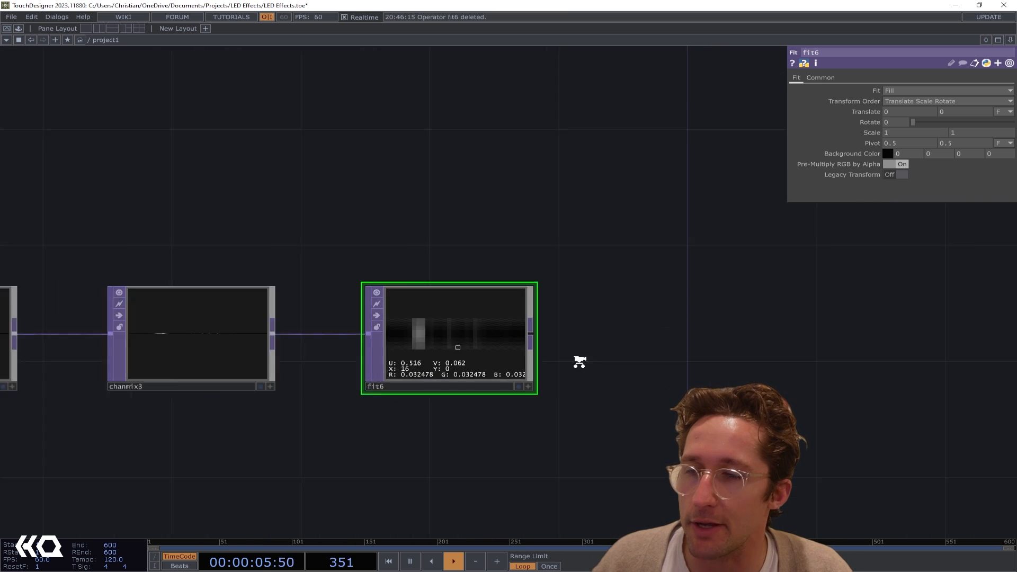
Add another Fit TOP fed by fit6 and space it out in line with it
left_click_drag(513, 355, 492, 359)
key("Tab")
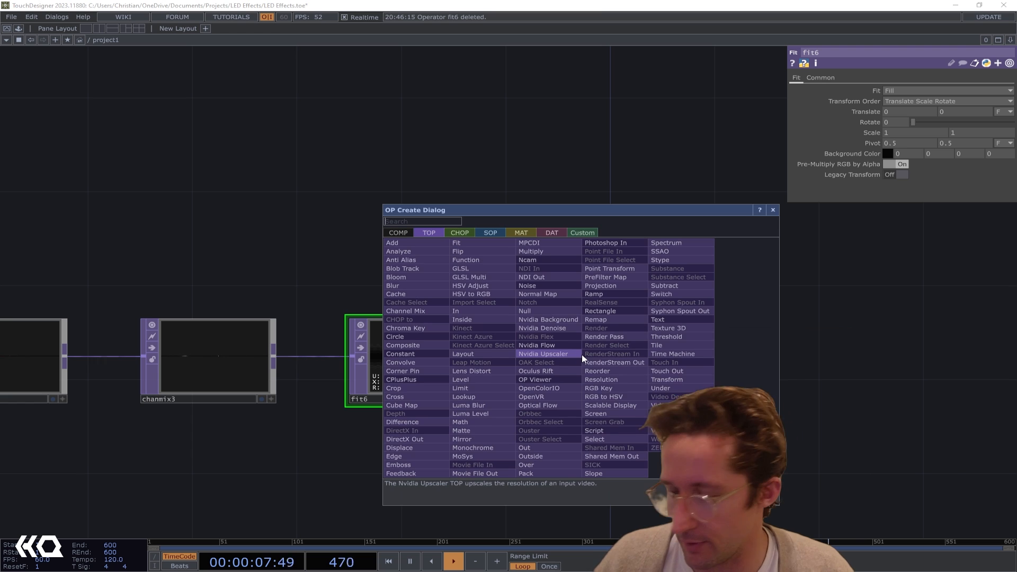
type("fit")
key("Return")
left_click(582, 354)
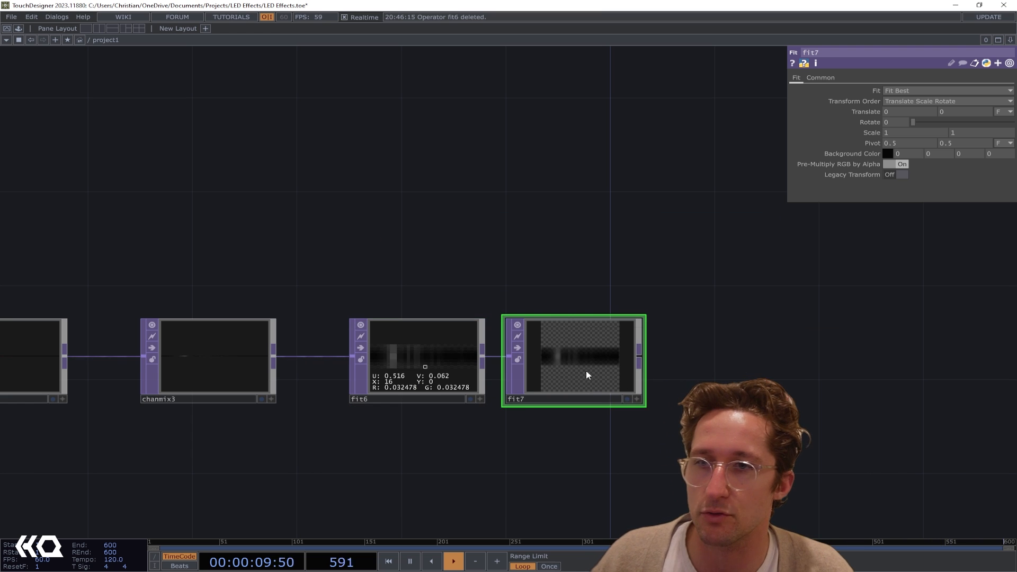
left_click_drag(586, 374, 612, 373)
Set fit7's custom output resolution to 8 by 32
left_click(821, 77)
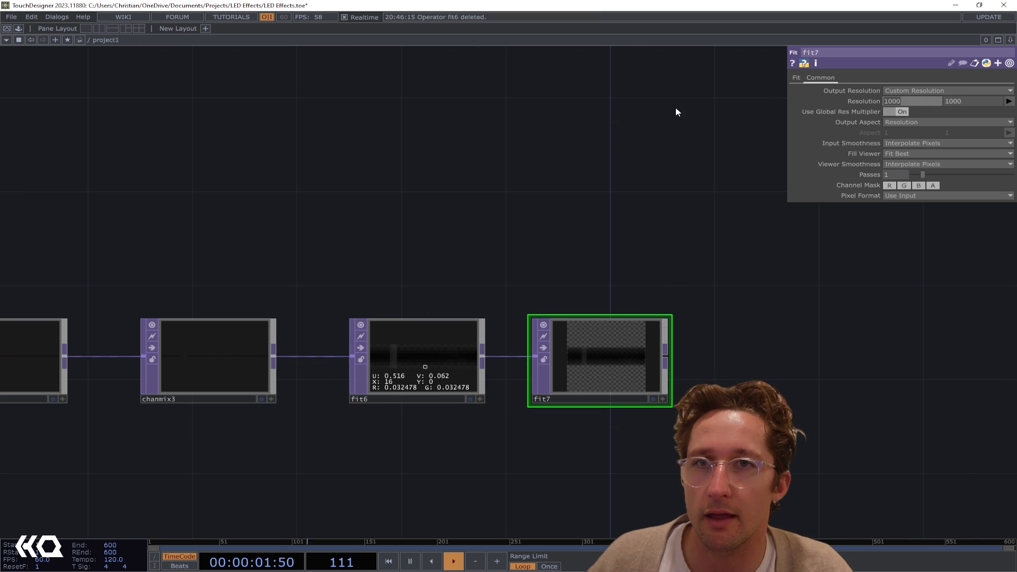
type("8")
key("Tab")
type("32")
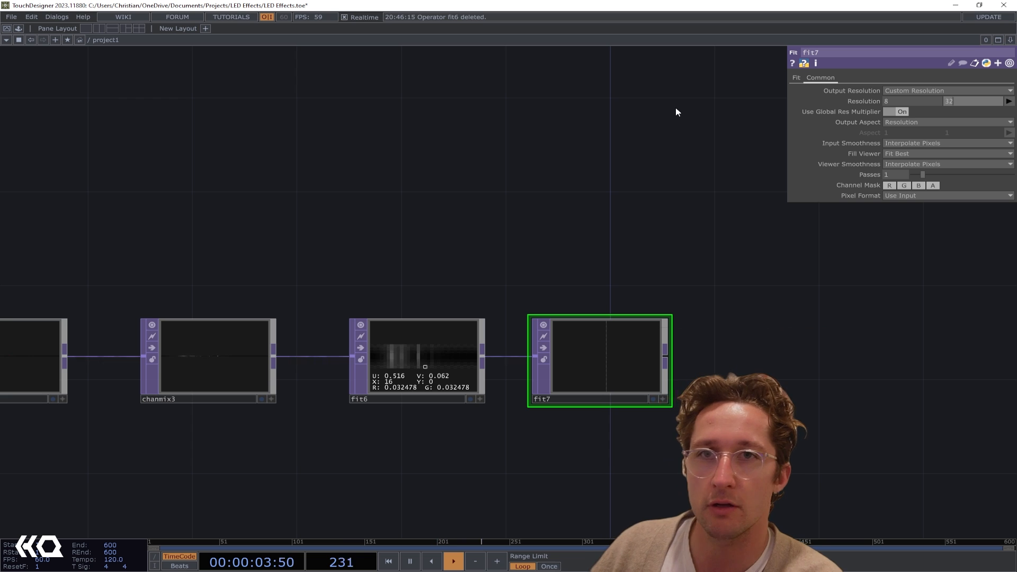
key("Return")
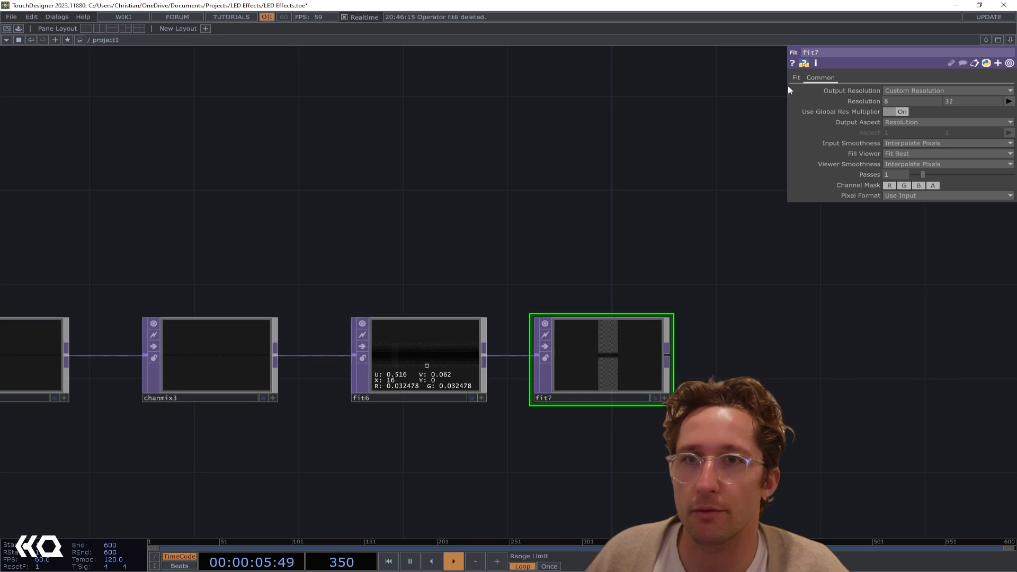
Rotate fit7's image by 90 and set its fit mode to Fill
left_click(796, 78)
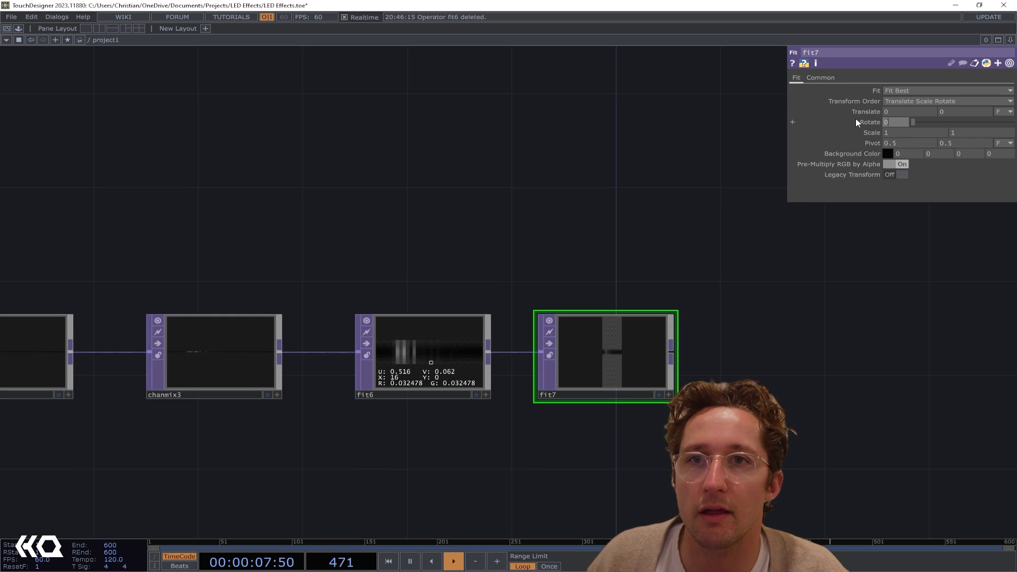
type("90")
key("Return")
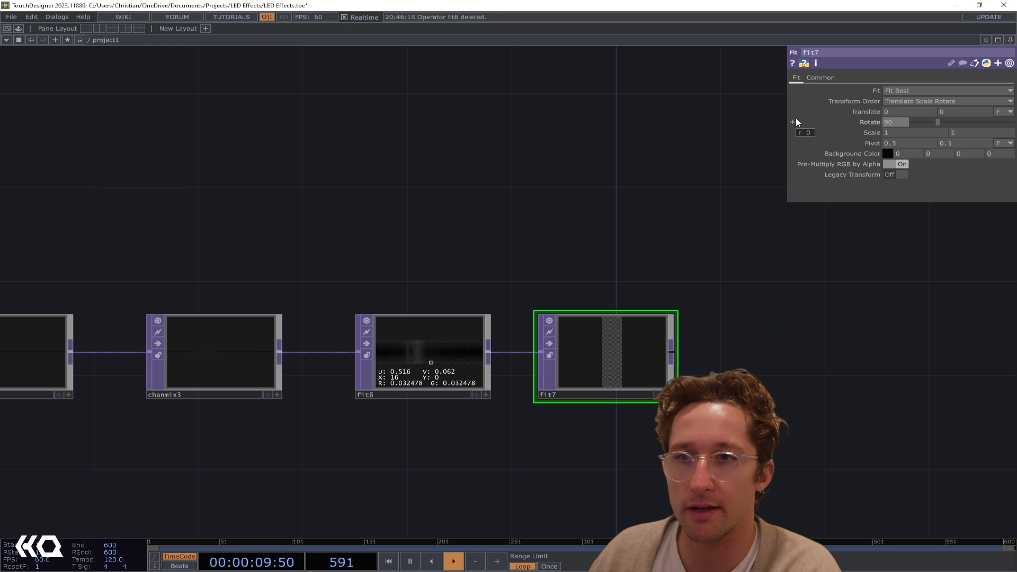
left_click(900, 91)
left_click(900, 149)
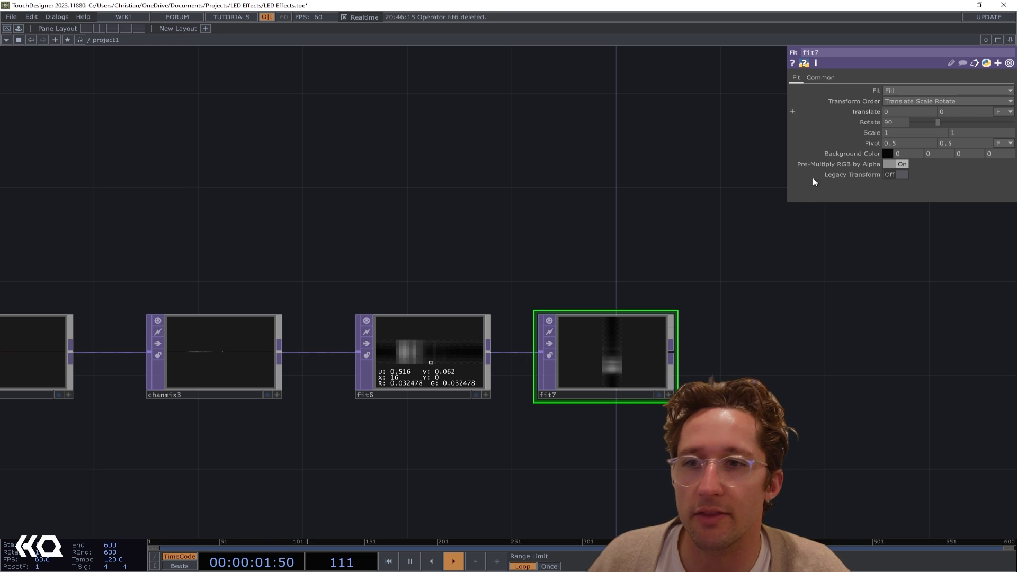
Wire fit7's output into the Null TOP that feeds topto1
scroll(641, 345, "up", 3)
scroll(637, 348, "up", 3)
scroll(535, 393, "down", 4)
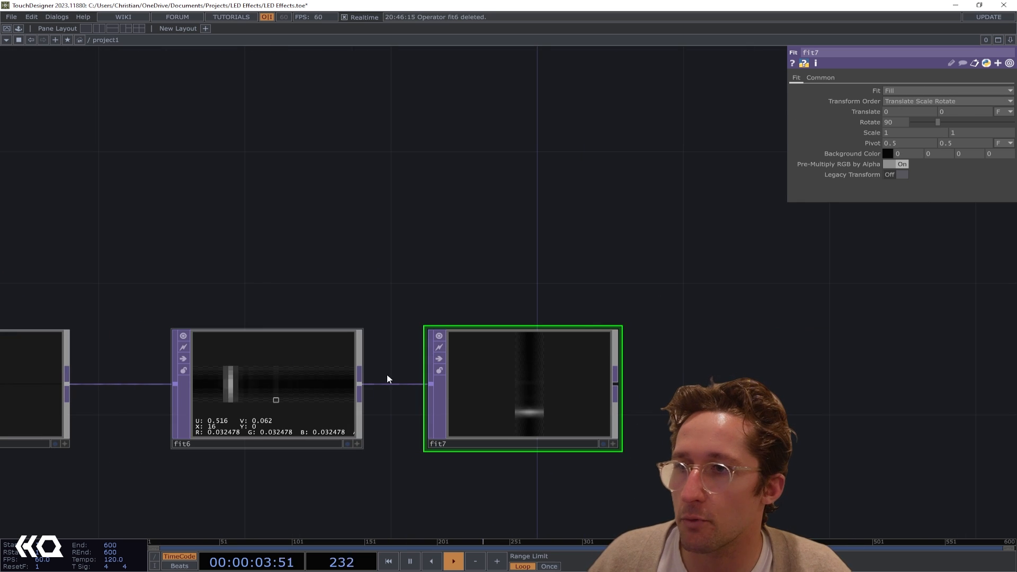
left_click_drag(426, 416, 320, 405)
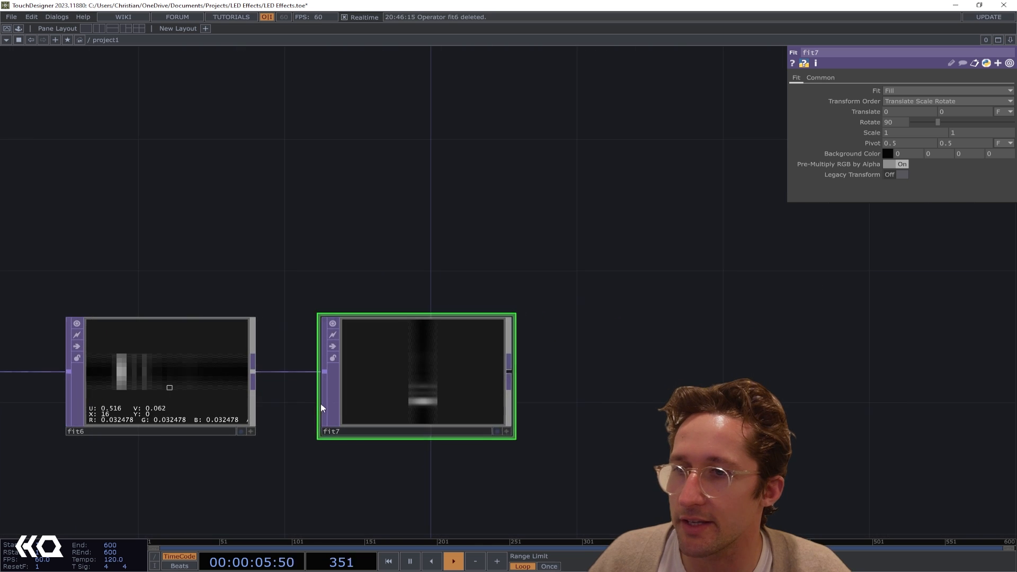
scroll(320, 404, "down", 3)
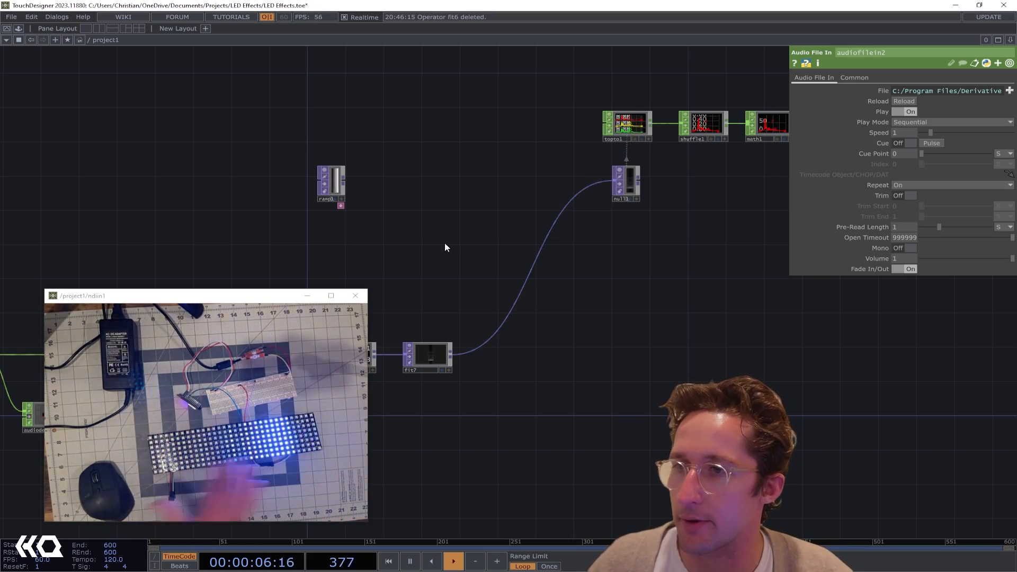
Lower audiodevout2's volume to about 0.338
left_click_drag(473, 187, 527, 198)
scroll(527, 198, "down", 5)
left_click_drag(492, 163, 629, 172)
scroll(540, 367, "up", 5)
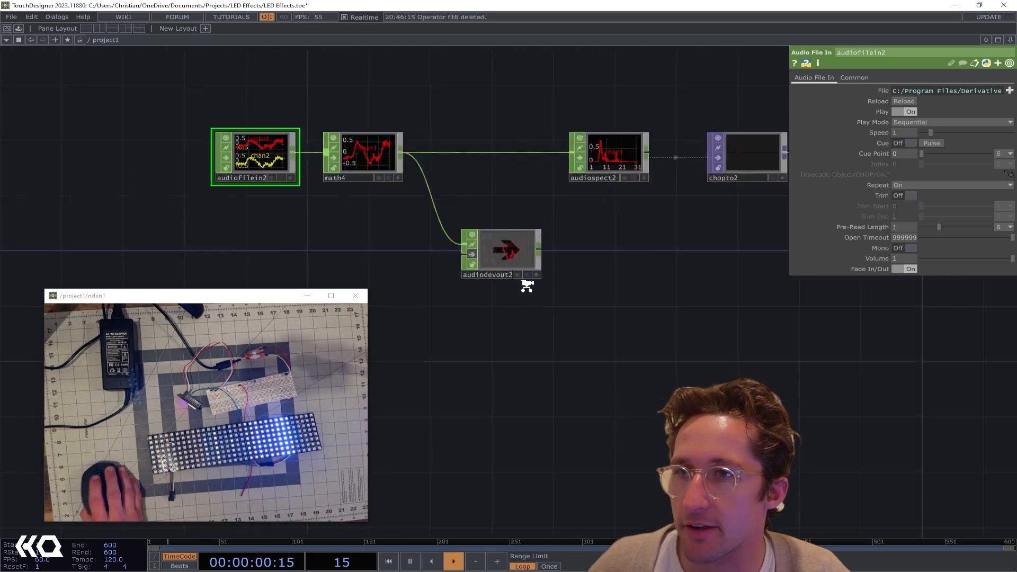
scroll(424, 199, "up", 3)
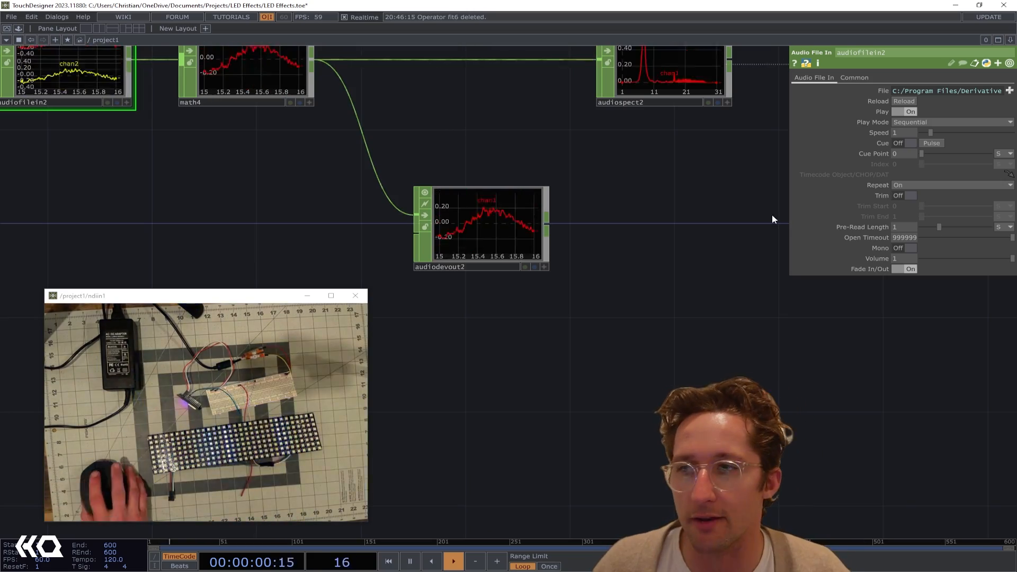
scroll(622, 249, "down", 4)
left_click_drag(695, 286, 509, 316)
left_click_drag(581, 265, 789, 234)
left_click(517, 260)
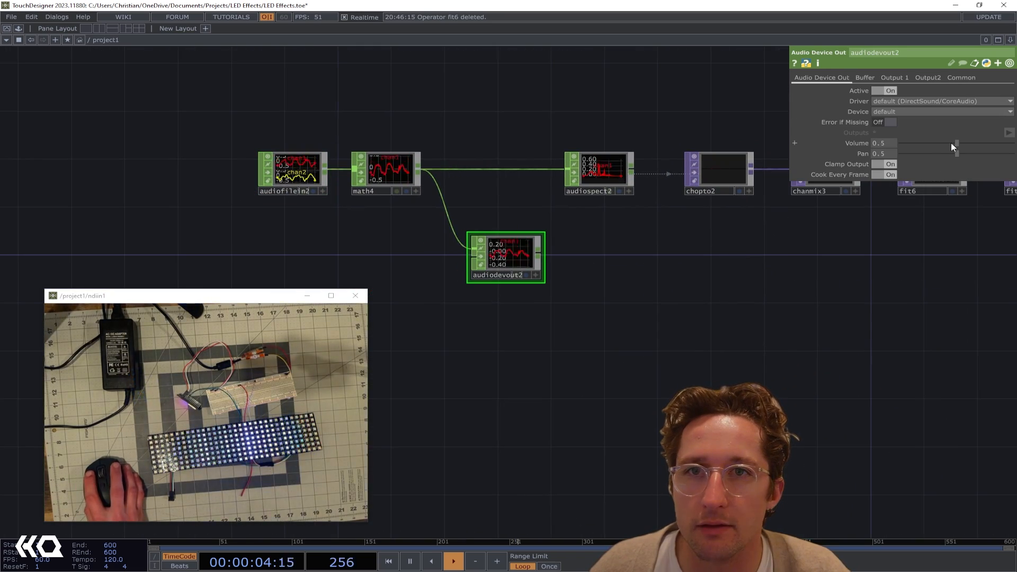
left_click_drag(953, 143, 939, 144)
Add a Constant TOP fed by fit7, placing it just beyond and slightly below fit7
left_click_drag(575, 385, 293, 444)
left_click_drag(805, 214, 656, 268)
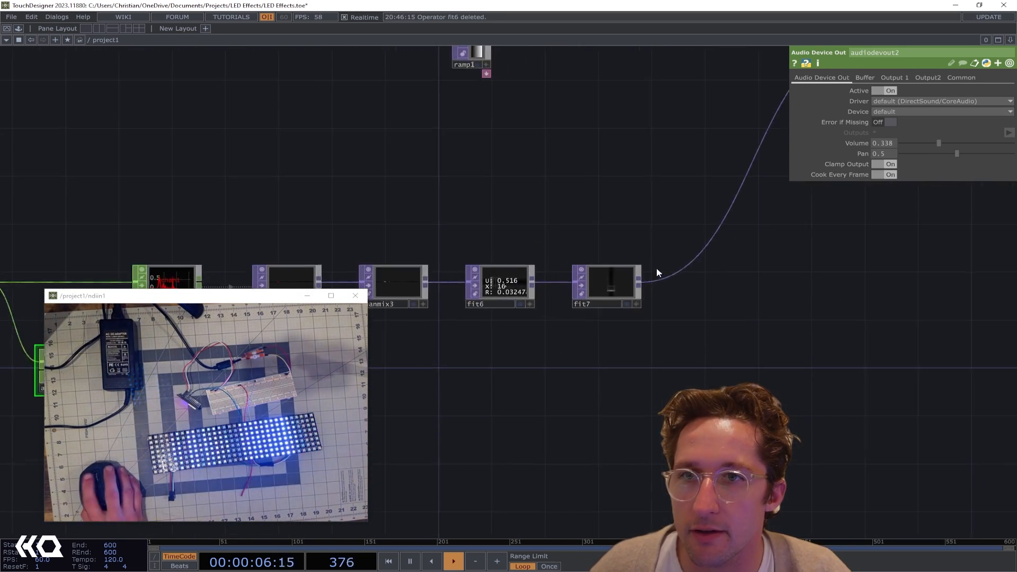
scroll(657, 273, "up", 3)
left_click_drag(624, 301, 757, 380)
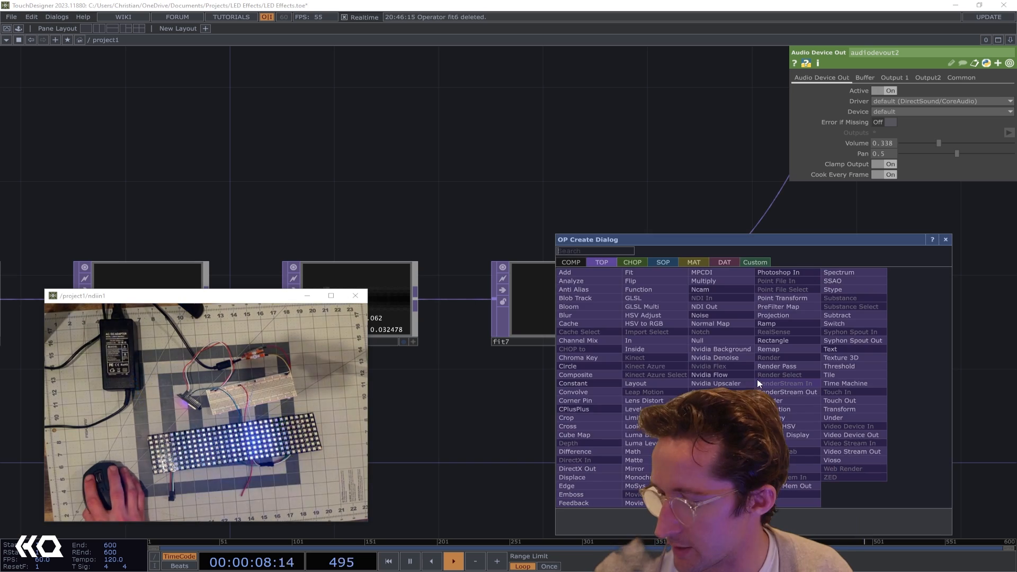
left_click(575, 383)
left_click(699, 334)
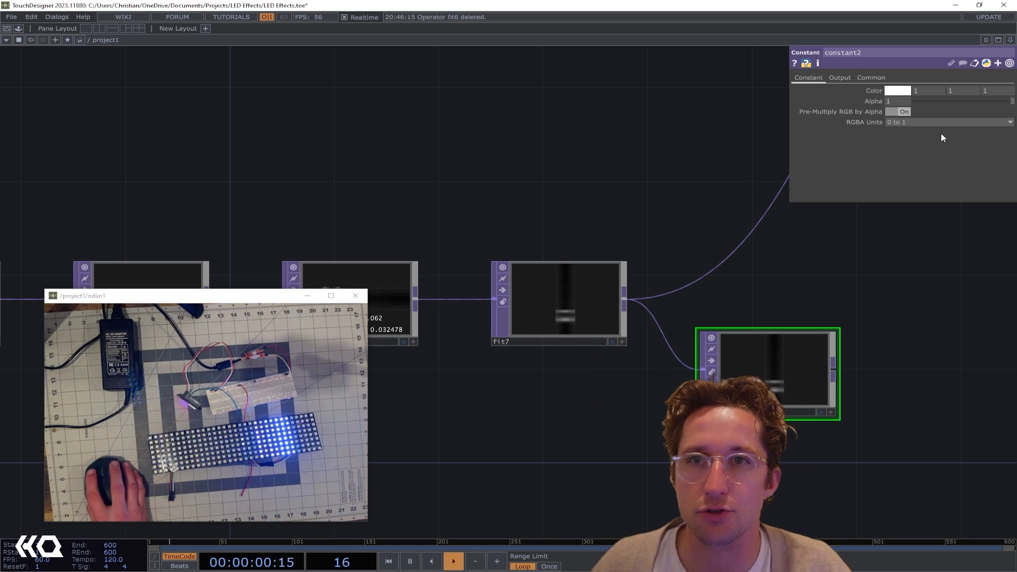
Set constant2's color to pure red (1, 0, 0)
left_click(849, 77)
left_click(808, 78)
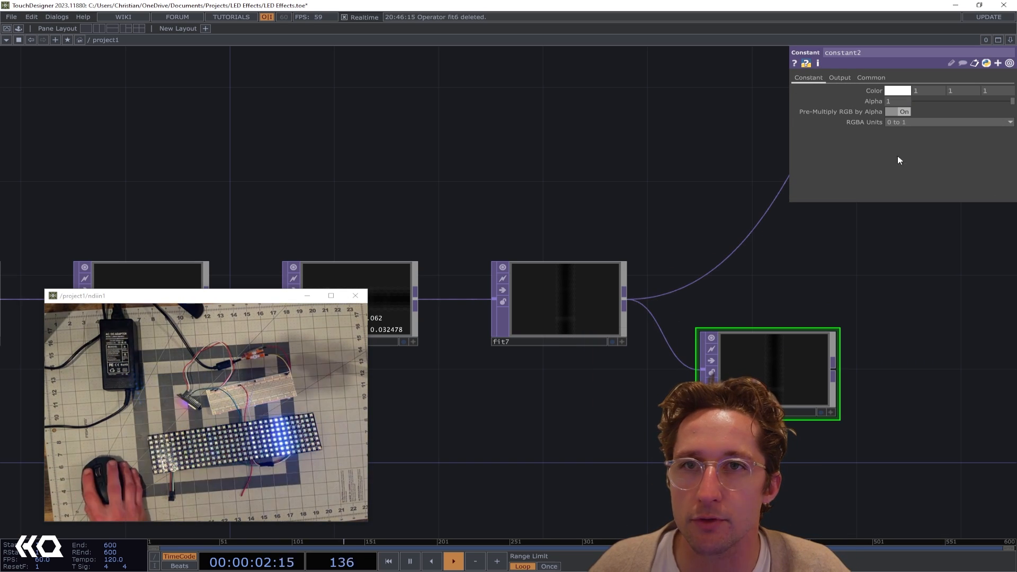
left_click(903, 92)
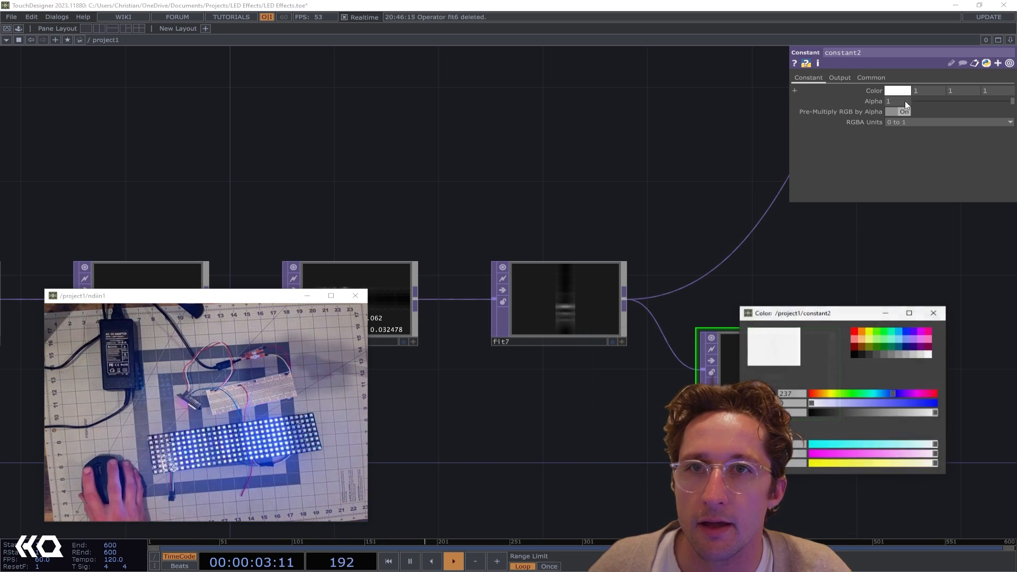
left_click(854, 332)
left_click(932, 313)
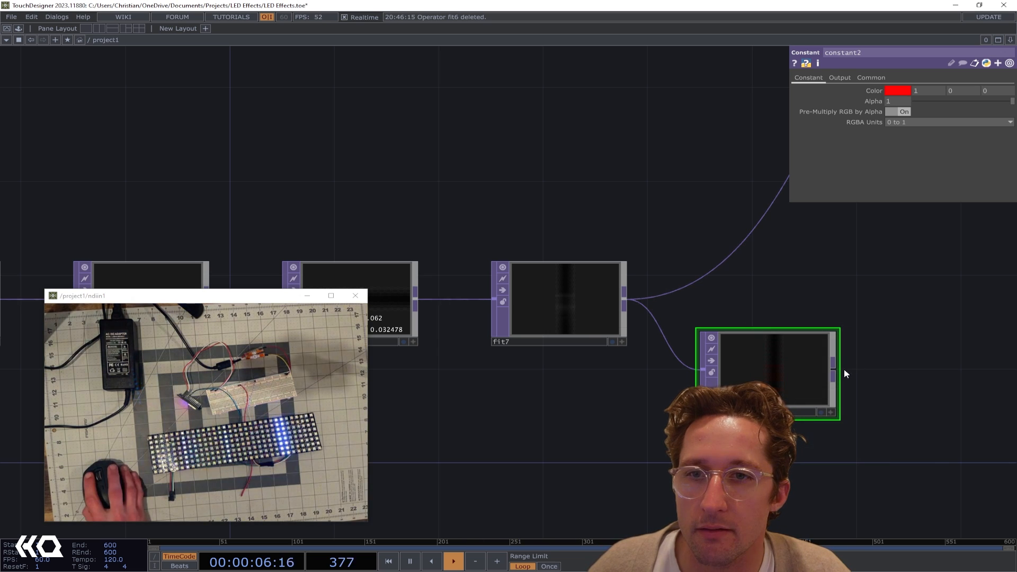
Wire constant2's output into the Null TOP in place of fit7's direct connection
left_click_drag(841, 362, 634, 212)
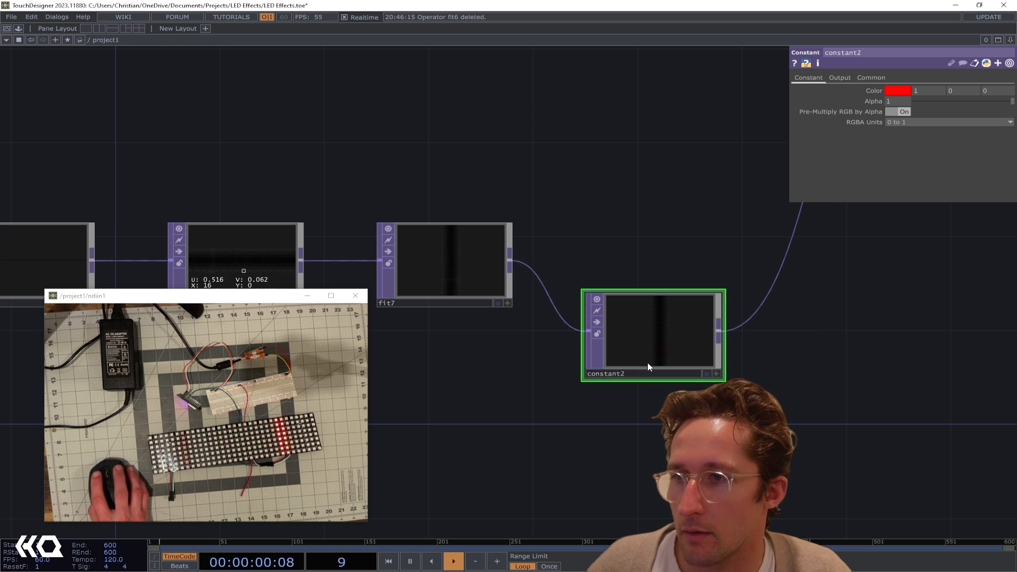
left_click_drag(798, 219, 601, 253)
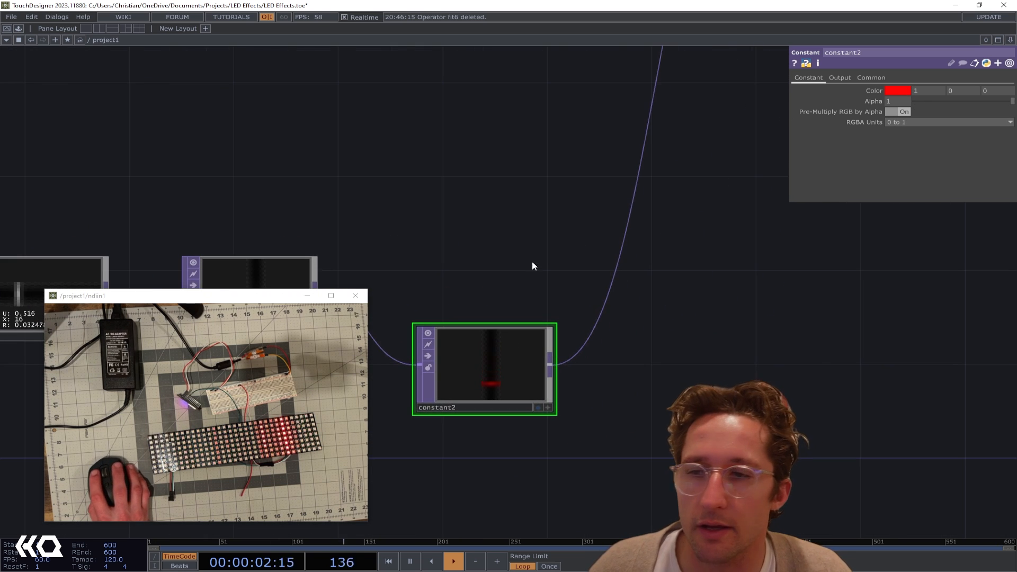
left_click_drag(533, 265, 645, 284)
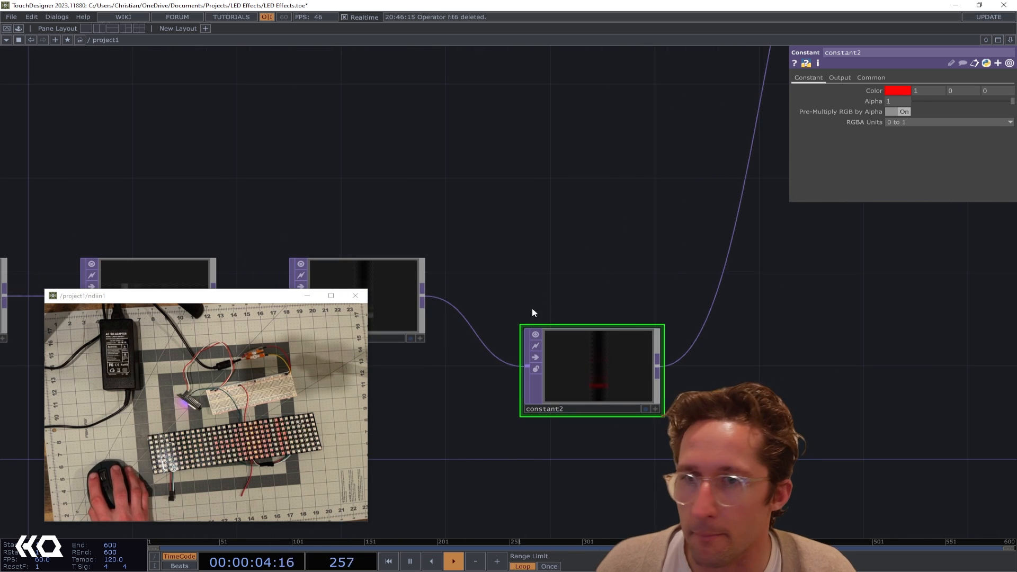
Change constant2's color to yellow (0.91372, 1, 0) and move the node in line with fit7
left_click(894, 94)
left_click(910, 331)
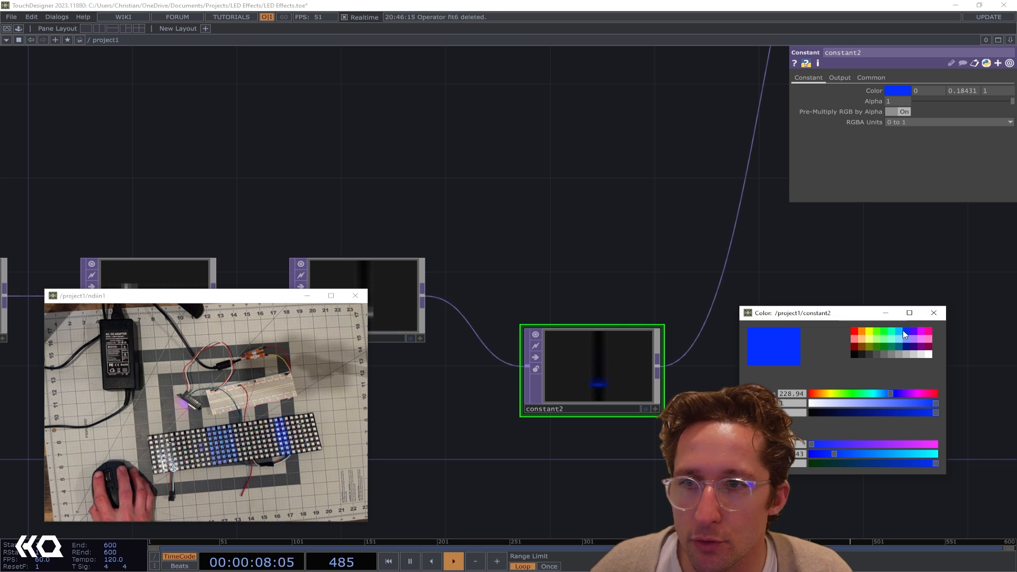
left_click(871, 332)
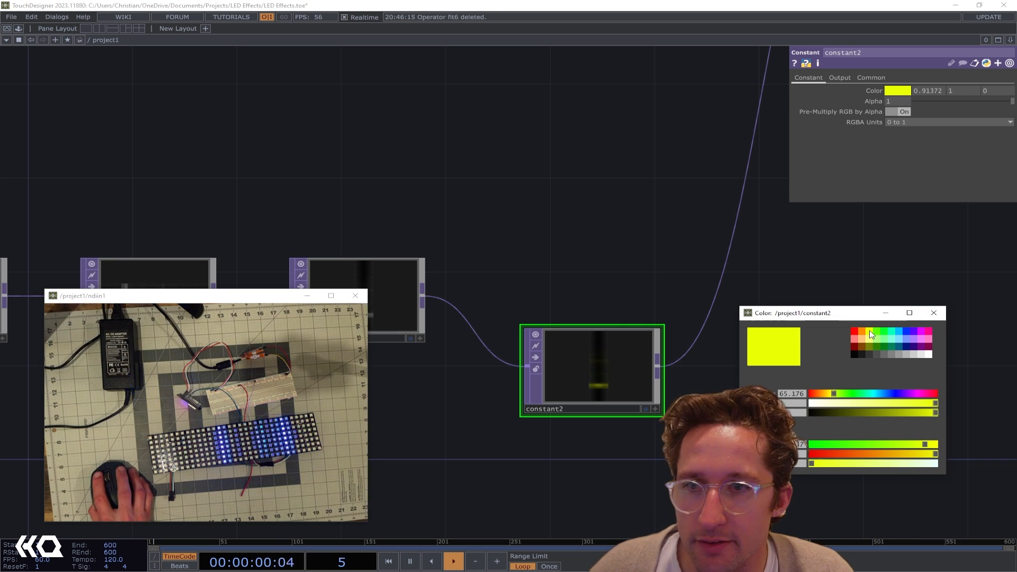
left_click(934, 313)
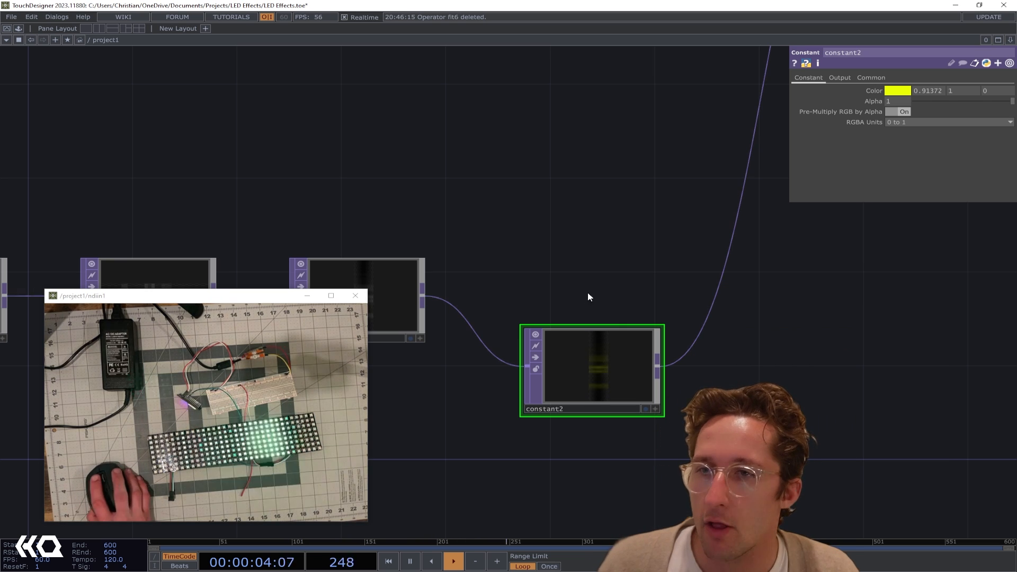
left_click_drag(614, 382, 593, 295)
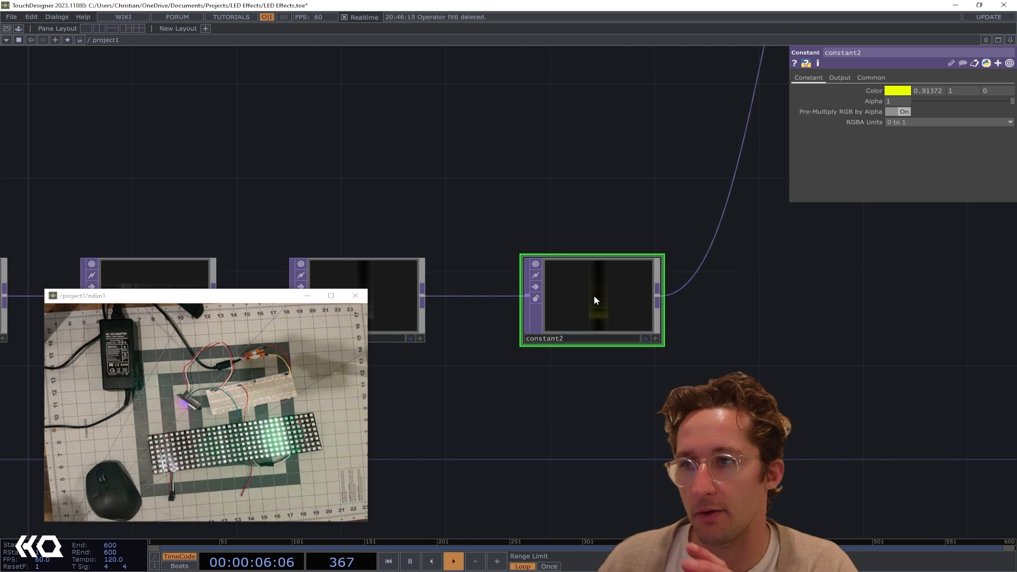
scroll(593, 295, "up", 4)
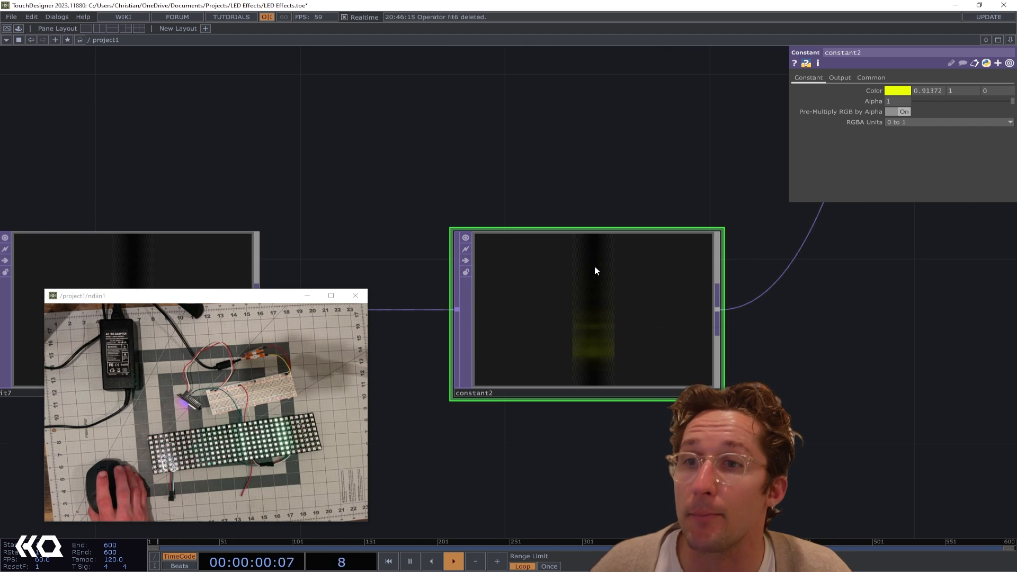
Add a Threshold TOP fed by fit7 and position it directly below constant2
left_click(718, 394)
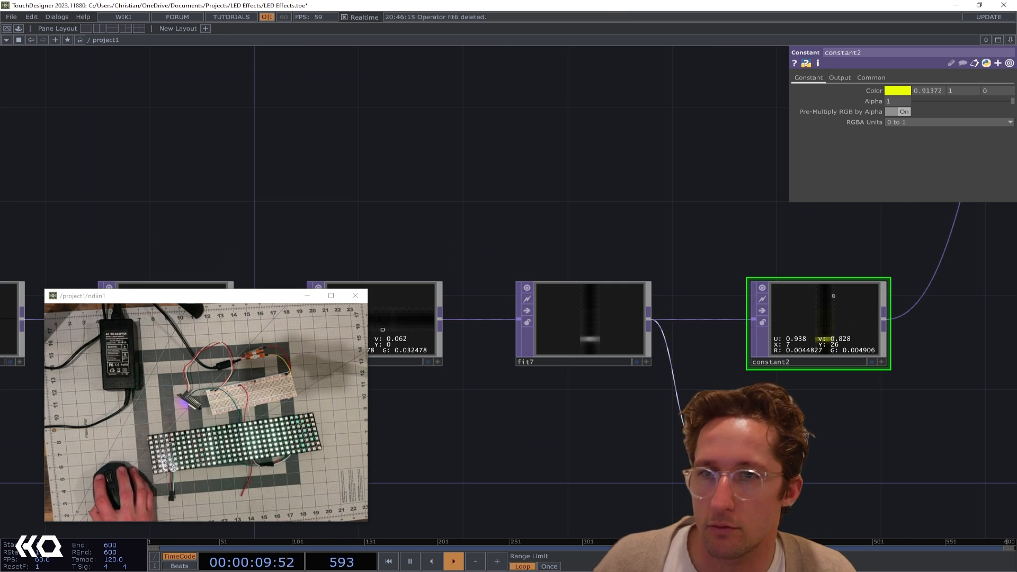
key("Tab")
type("t")
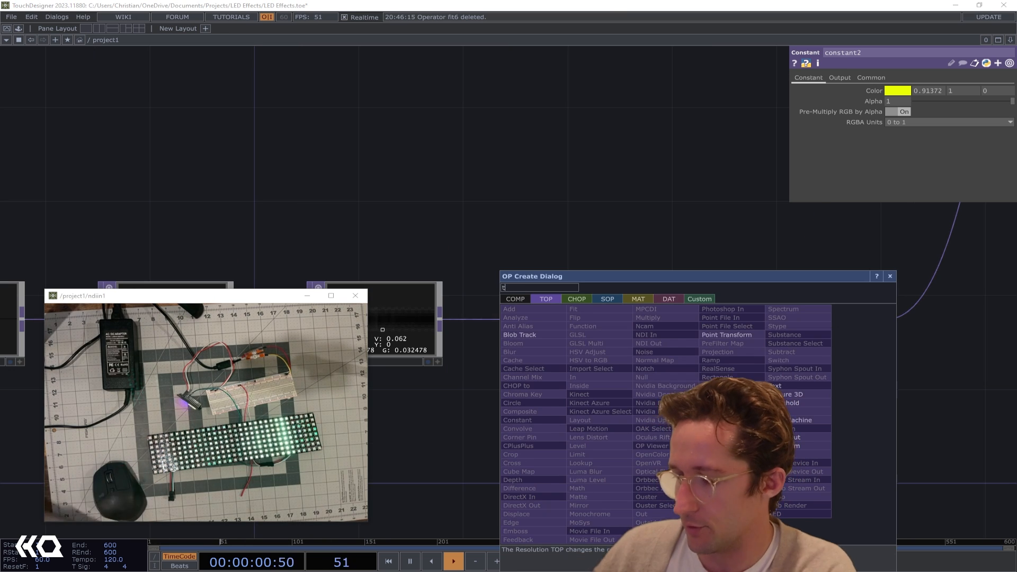
type("hresh")
left_click(788, 403)
left_click(769, 441)
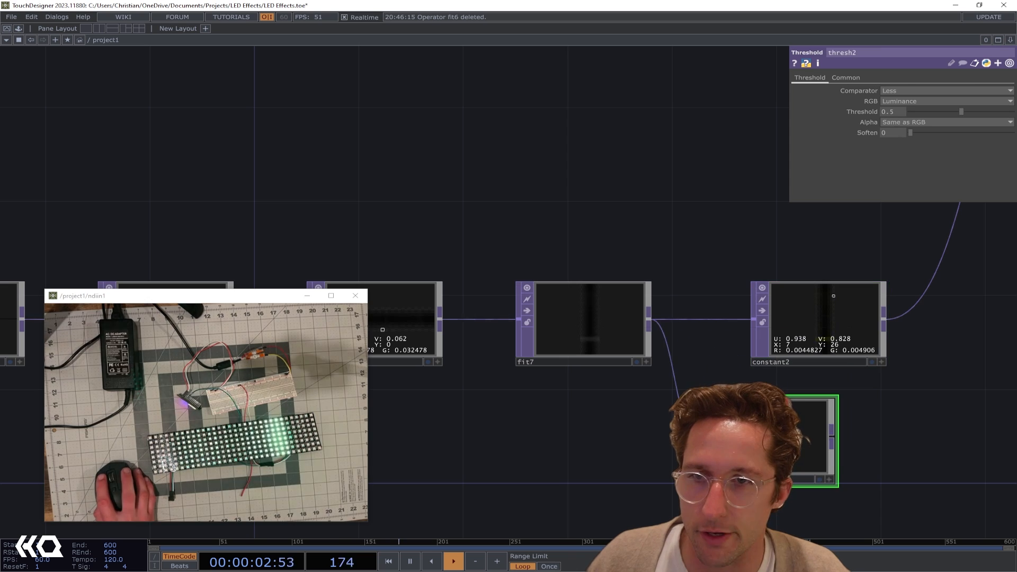
left_click_drag(835, 436, 740, 422)
left_click_drag(670, 432, 721, 434)
scroll(721, 434, "up", 4)
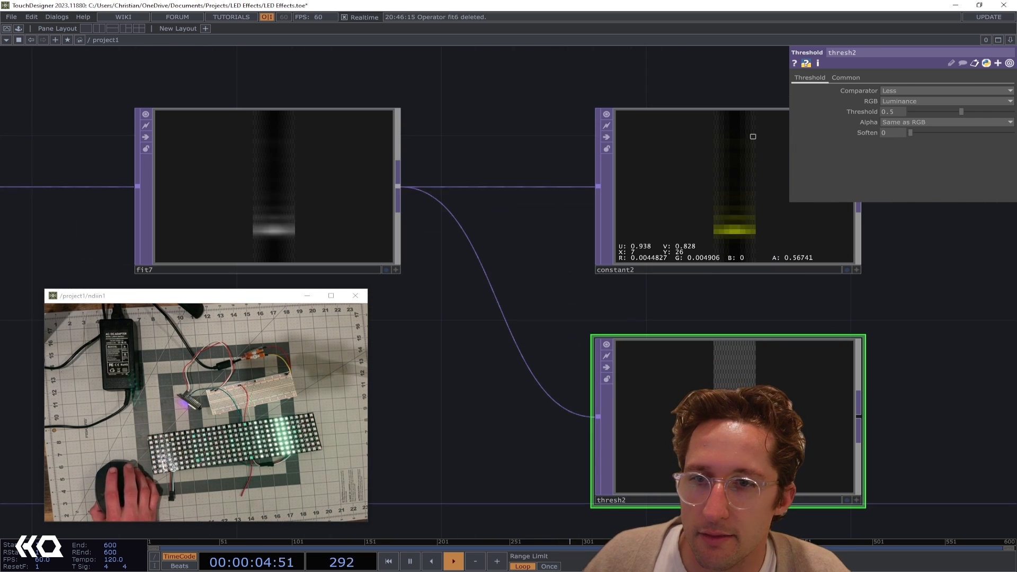
left_click_drag(550, 411, 626, 393)
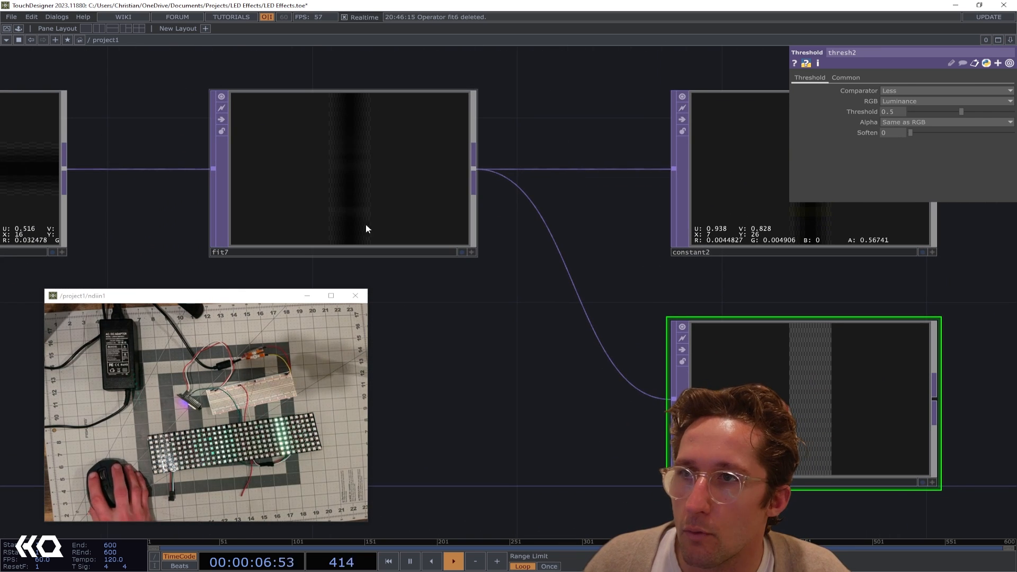
Lower thresh2's threshold to 0.067, keeping the Less comparator
left_click_drag(962, 112, 911, 119)
left_click_drag(949, 351, 675, 406)
scroll(771, 367, "down", 3)
scroll(651, 339, "down", 3)
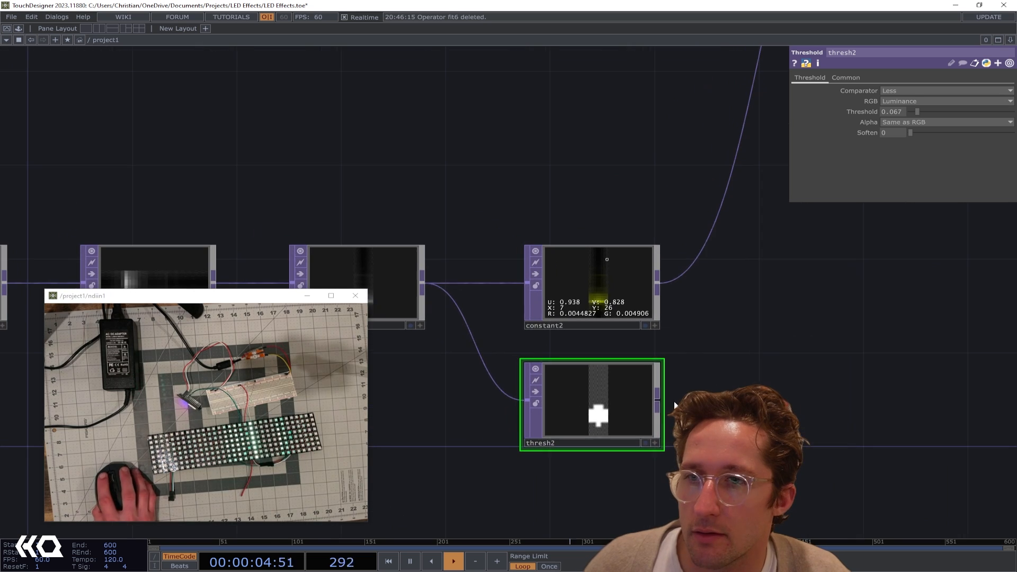
Wire thresh2's output into constant2 in place of fit7, and line up thresh2 between fit7 and constant2
left_click(623, 281)
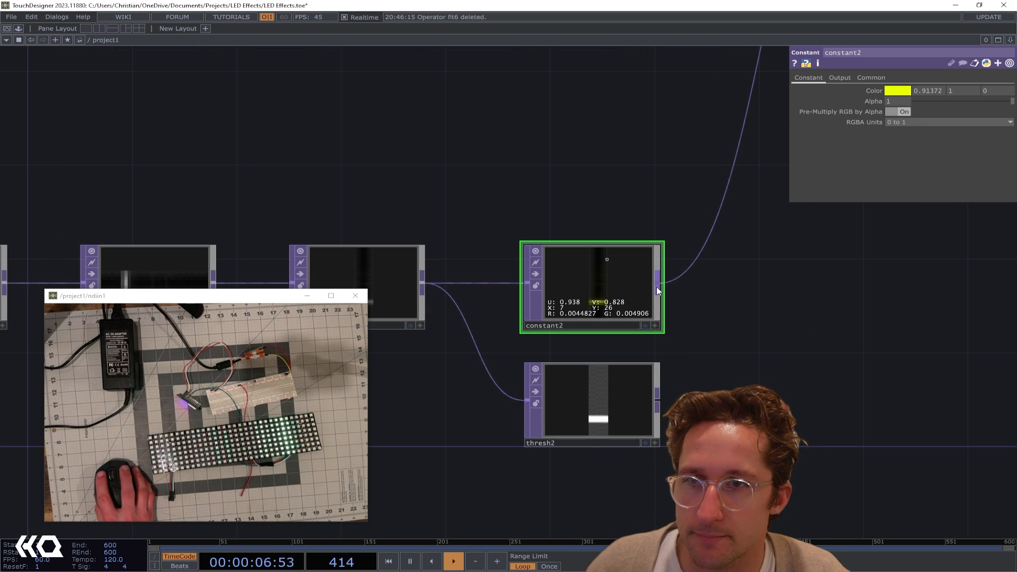
left_click_drag(658, 408, 526, 301)
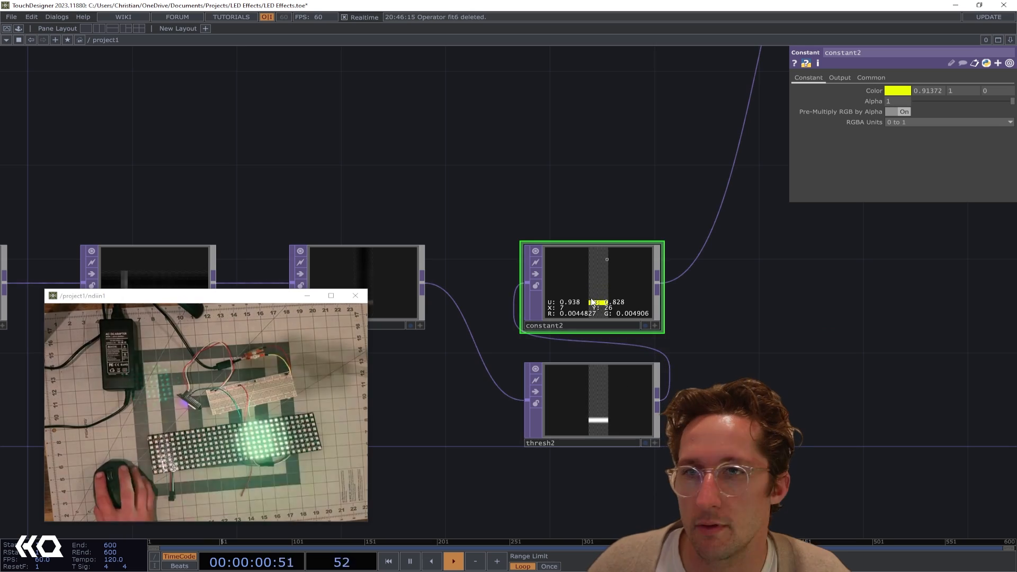
left_click_drag(580, 293, 737, 293)
left_click_drag(589, 420, 562, 302)
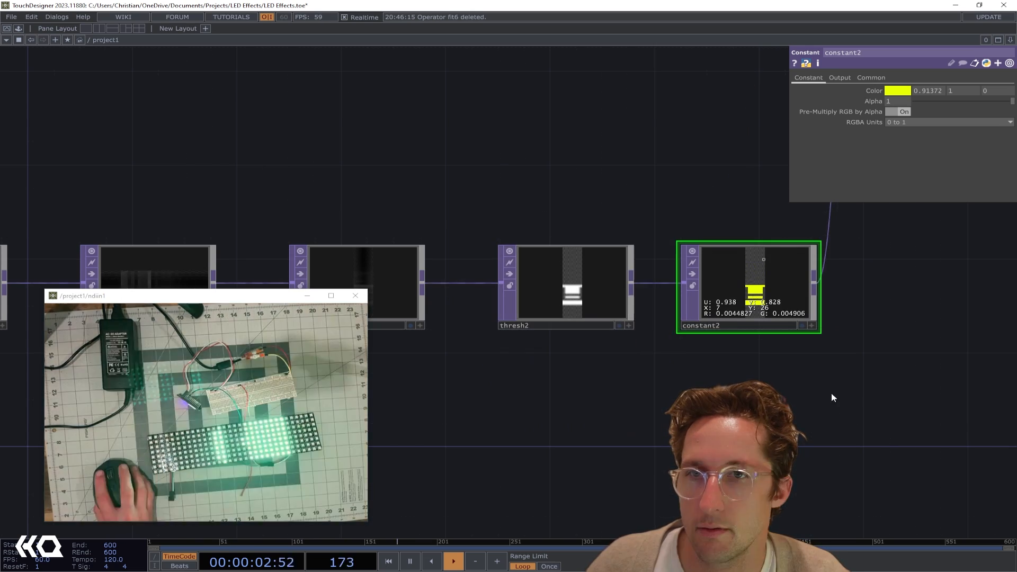
Add another Constant TOP fed by constant2, placing it beyond and below constant2
left_click_drag(831, 393, 733, 380)
left_click_drag(763, 277, 751, 351)
type("cons")
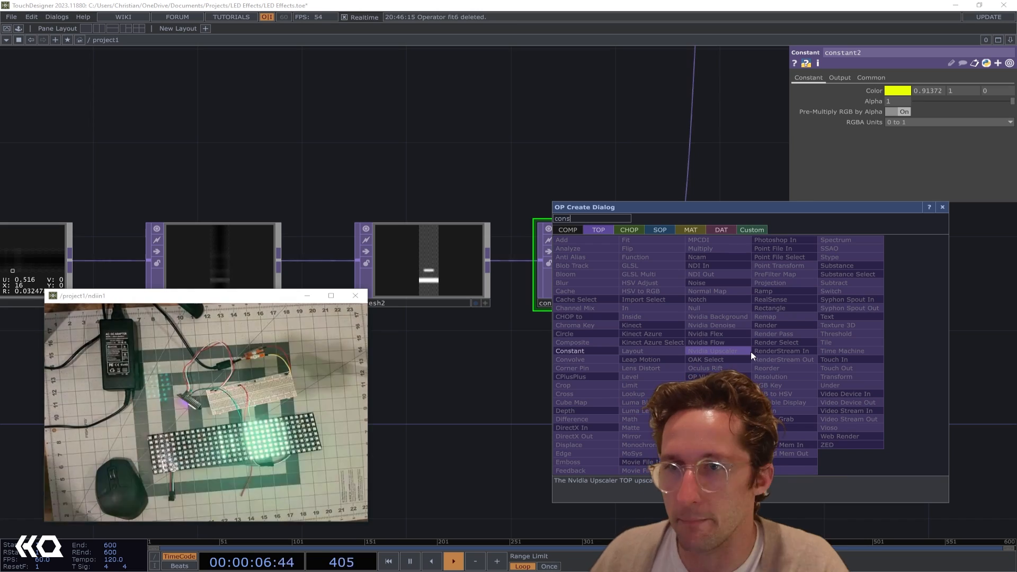
key("Return")
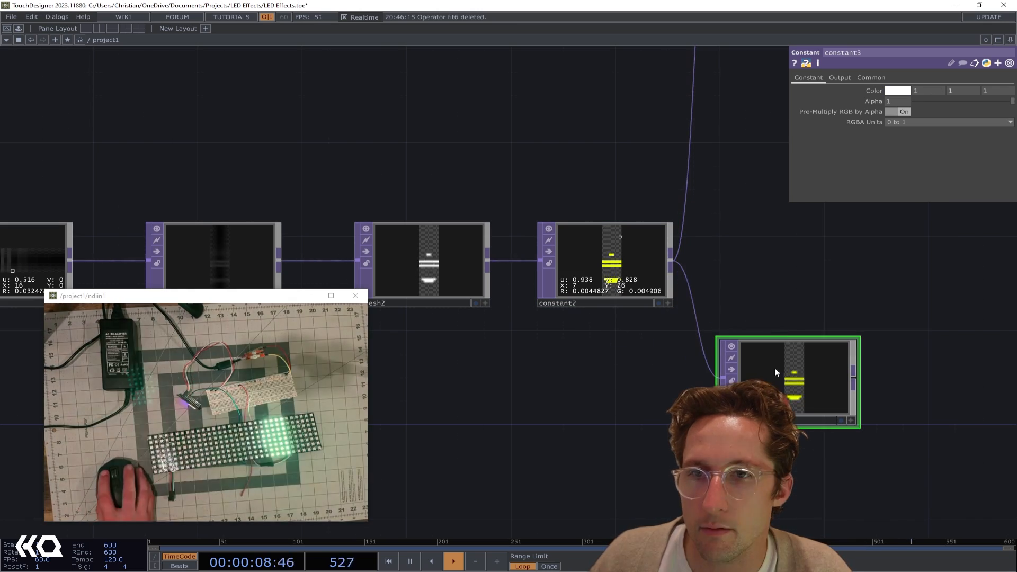
left_click(774, 367)
Set constant3's color to pure red (1, 0, 0)
left_click(894, 91)
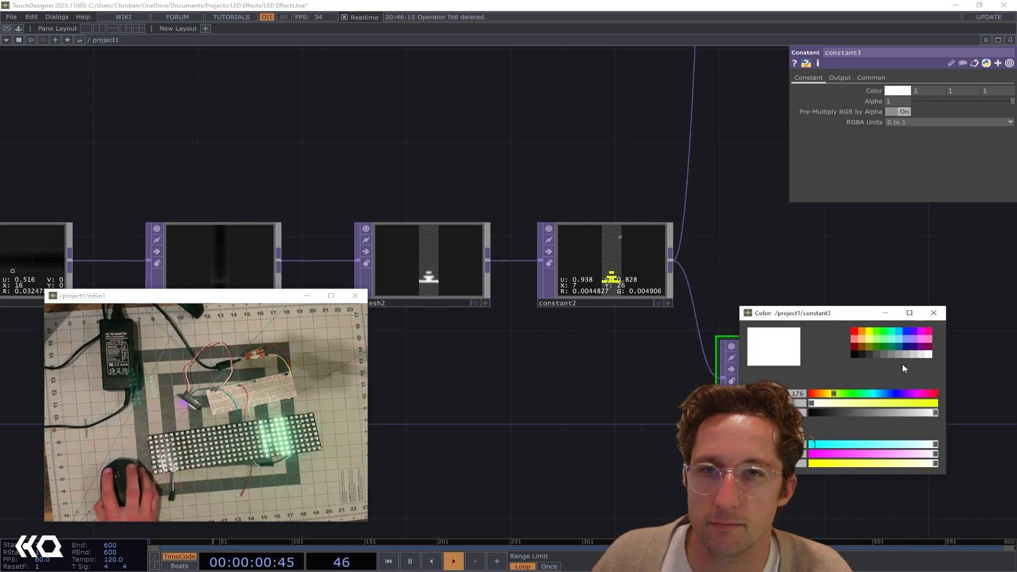
left_click(854, 332)
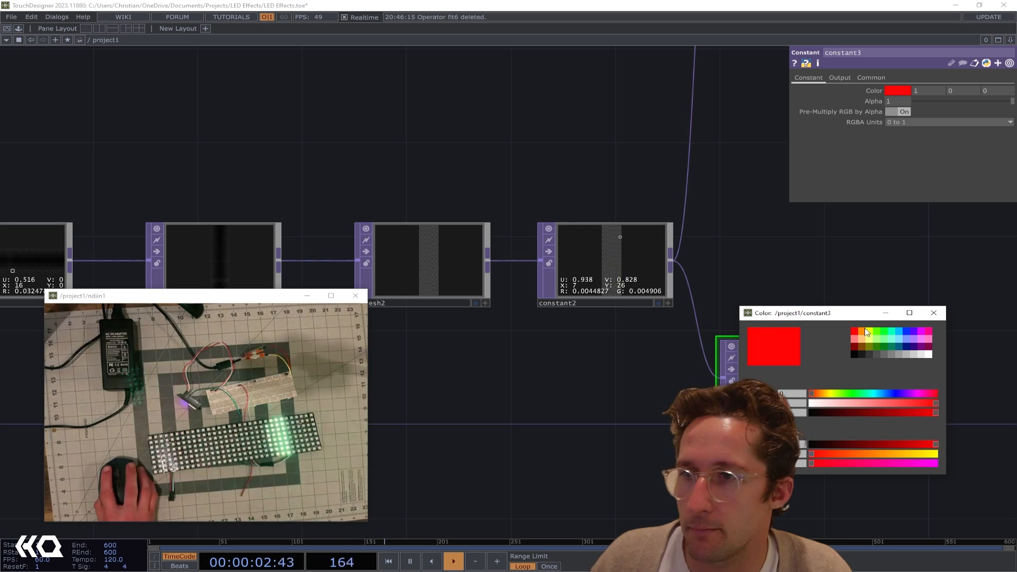
left_click(934, 313)
Set the operation that combines constant3 with its input to Under
left_click(839, 78)
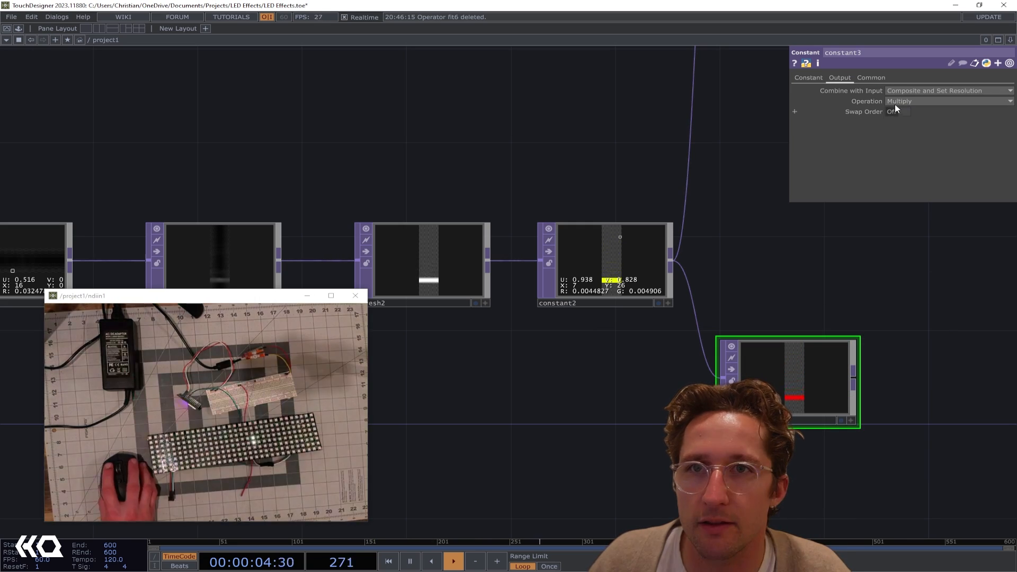
left_click(911, 101)
left_click(966, 283)
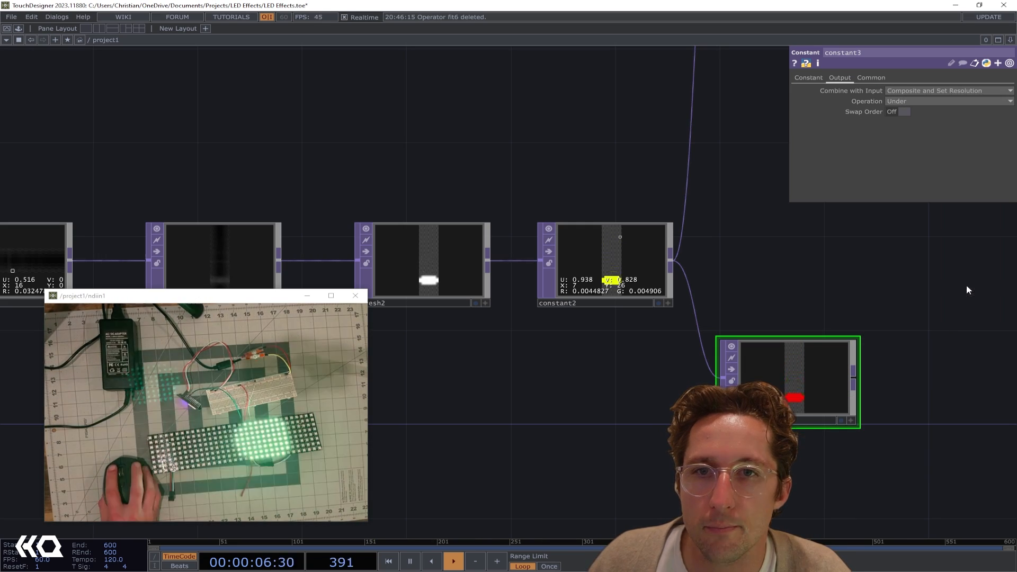
left_click_drag(688, 181, 689, 183)
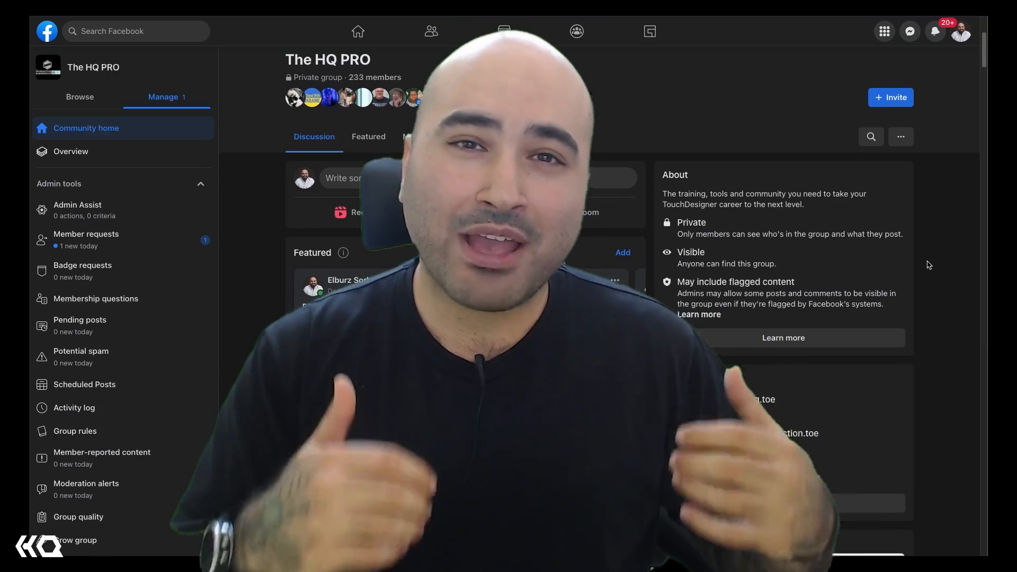
scroll(929, 265, "down", 3)
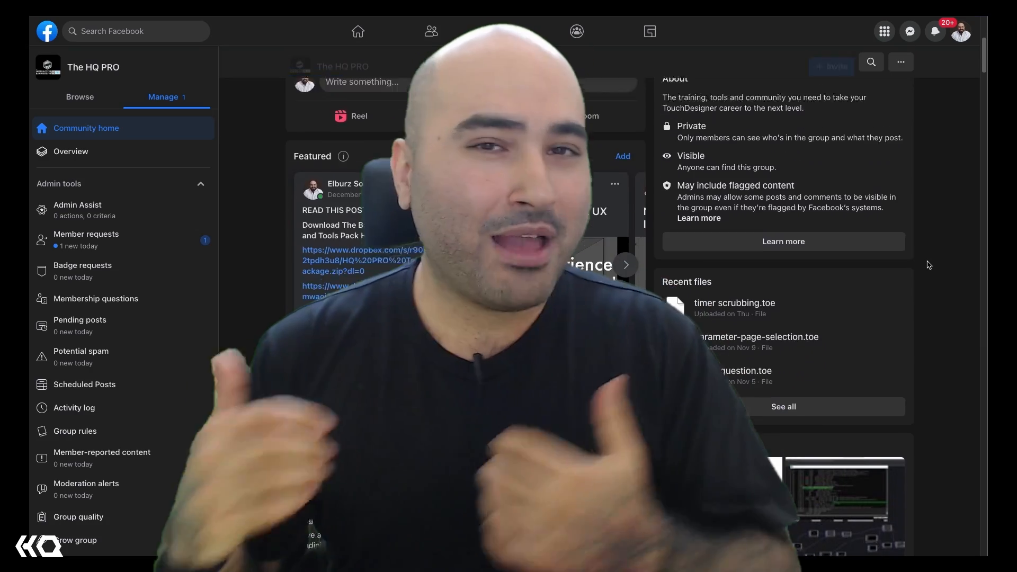
scroll(929, 265, "down", 5)
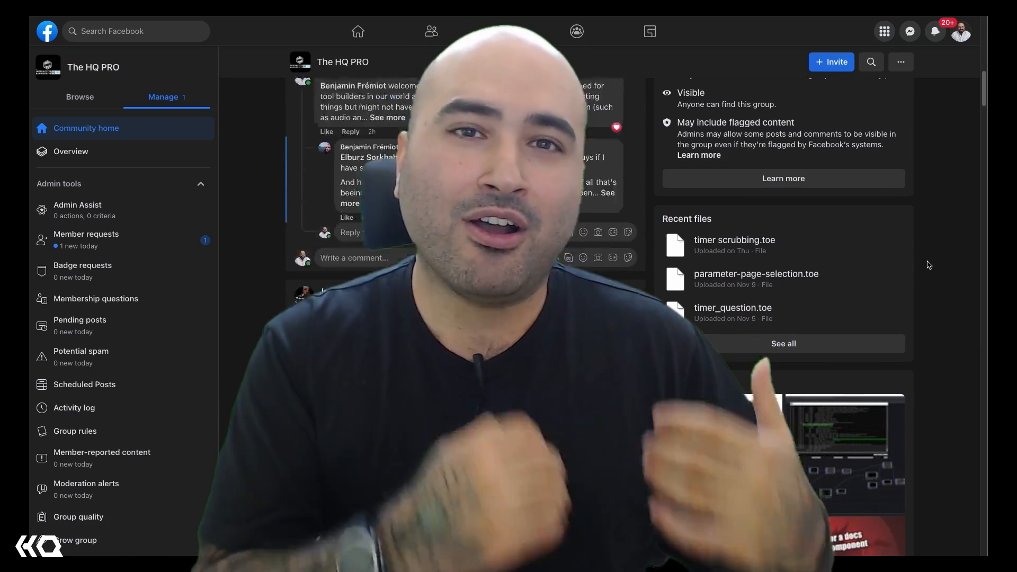
scroll(928, 265, "down", 3)
scroll(929, 265, "down", 5)
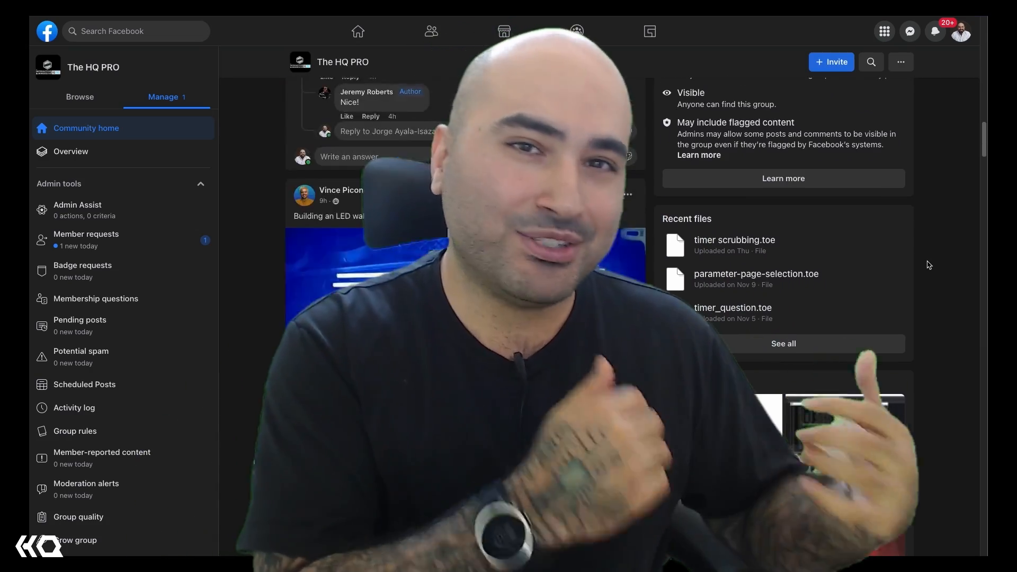
scroll(929, 265, "down", 5)
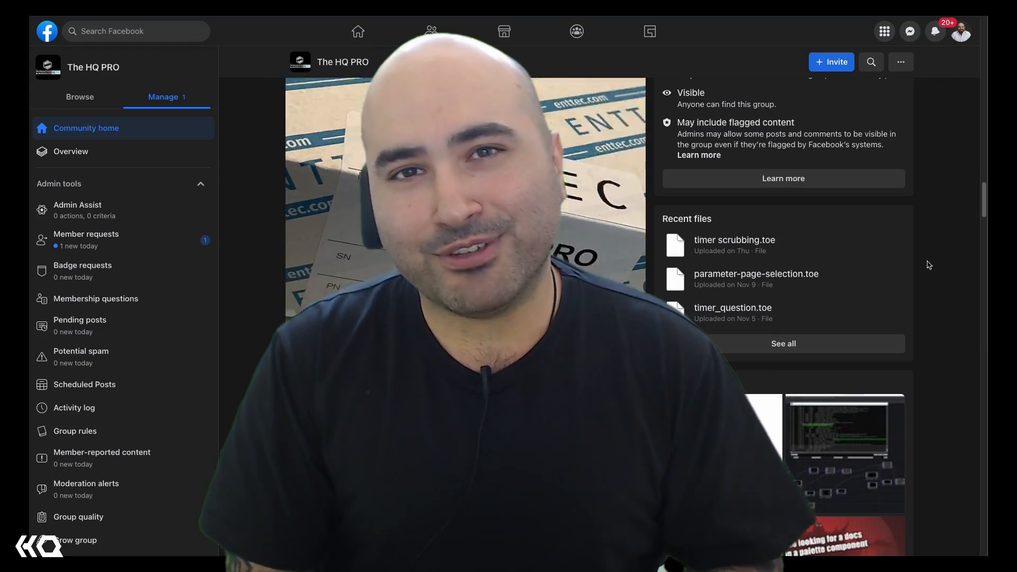